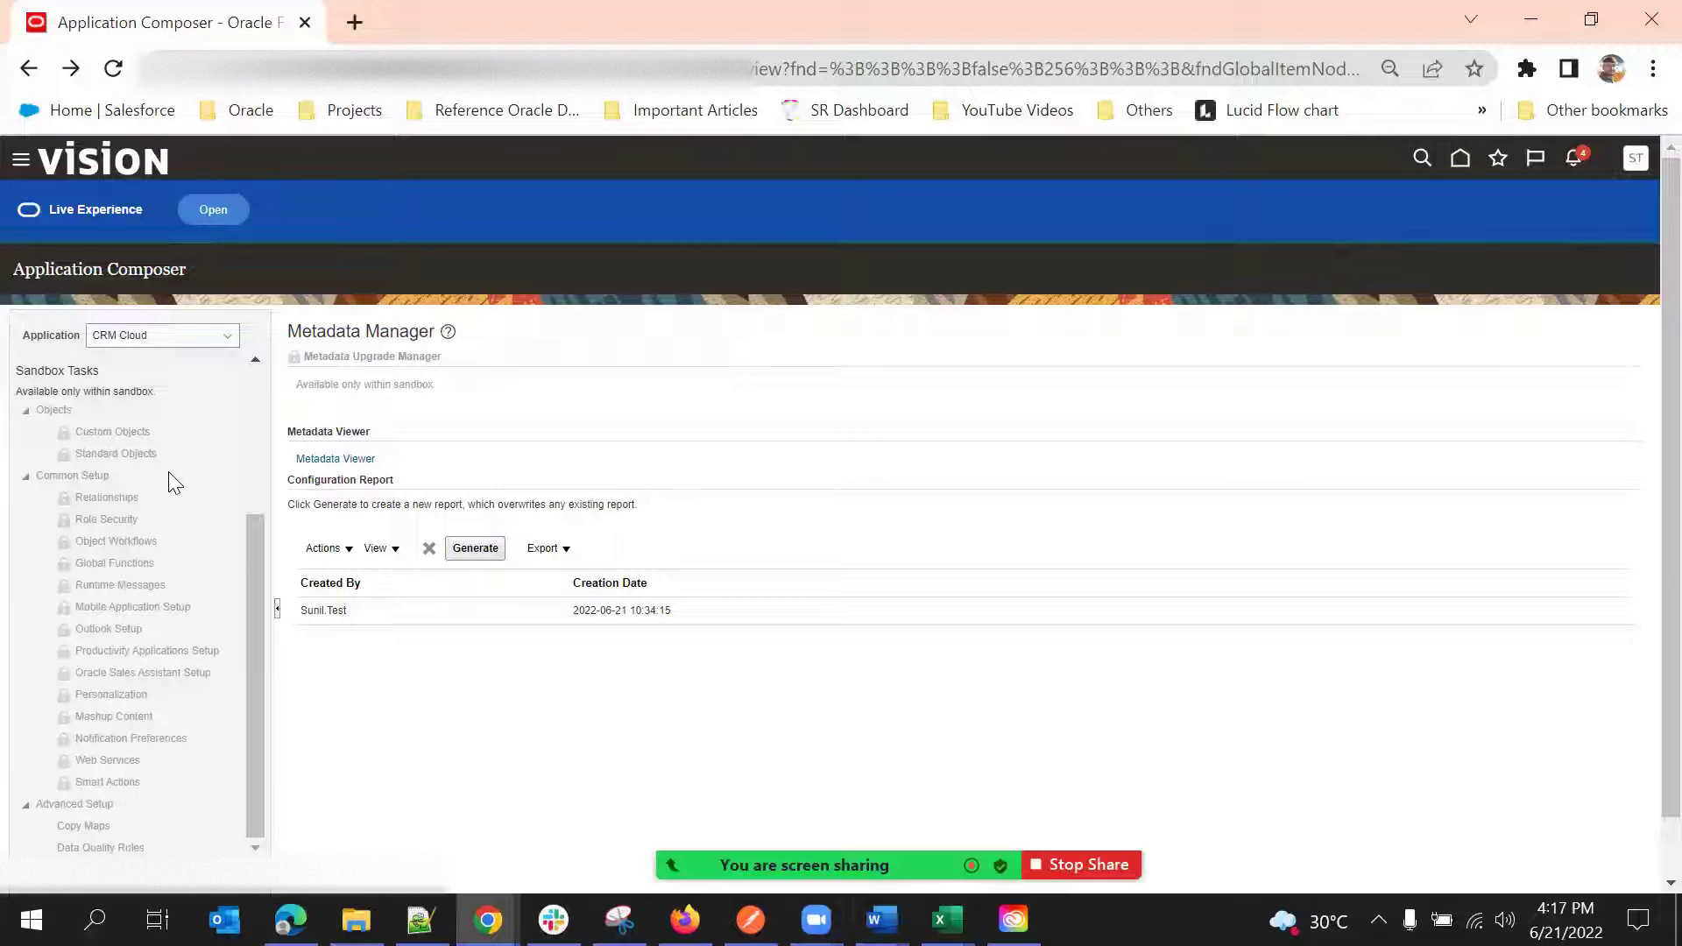
Step: Look through the available sandbox tasks and common setup entries of the CRM Cloud application
{"action": "scroll", "coordinate": [430, 326], "scroll_direction": "down", "scroll_amount": 1}
{"action": "scroll", "coordinate": [430, 326], "scroll_direction": "up", "scroll_amount": 1}
{"action": "scroll", "coordinate": [224, 431], "scroll_direction": "down", "scroll_amount": 1}
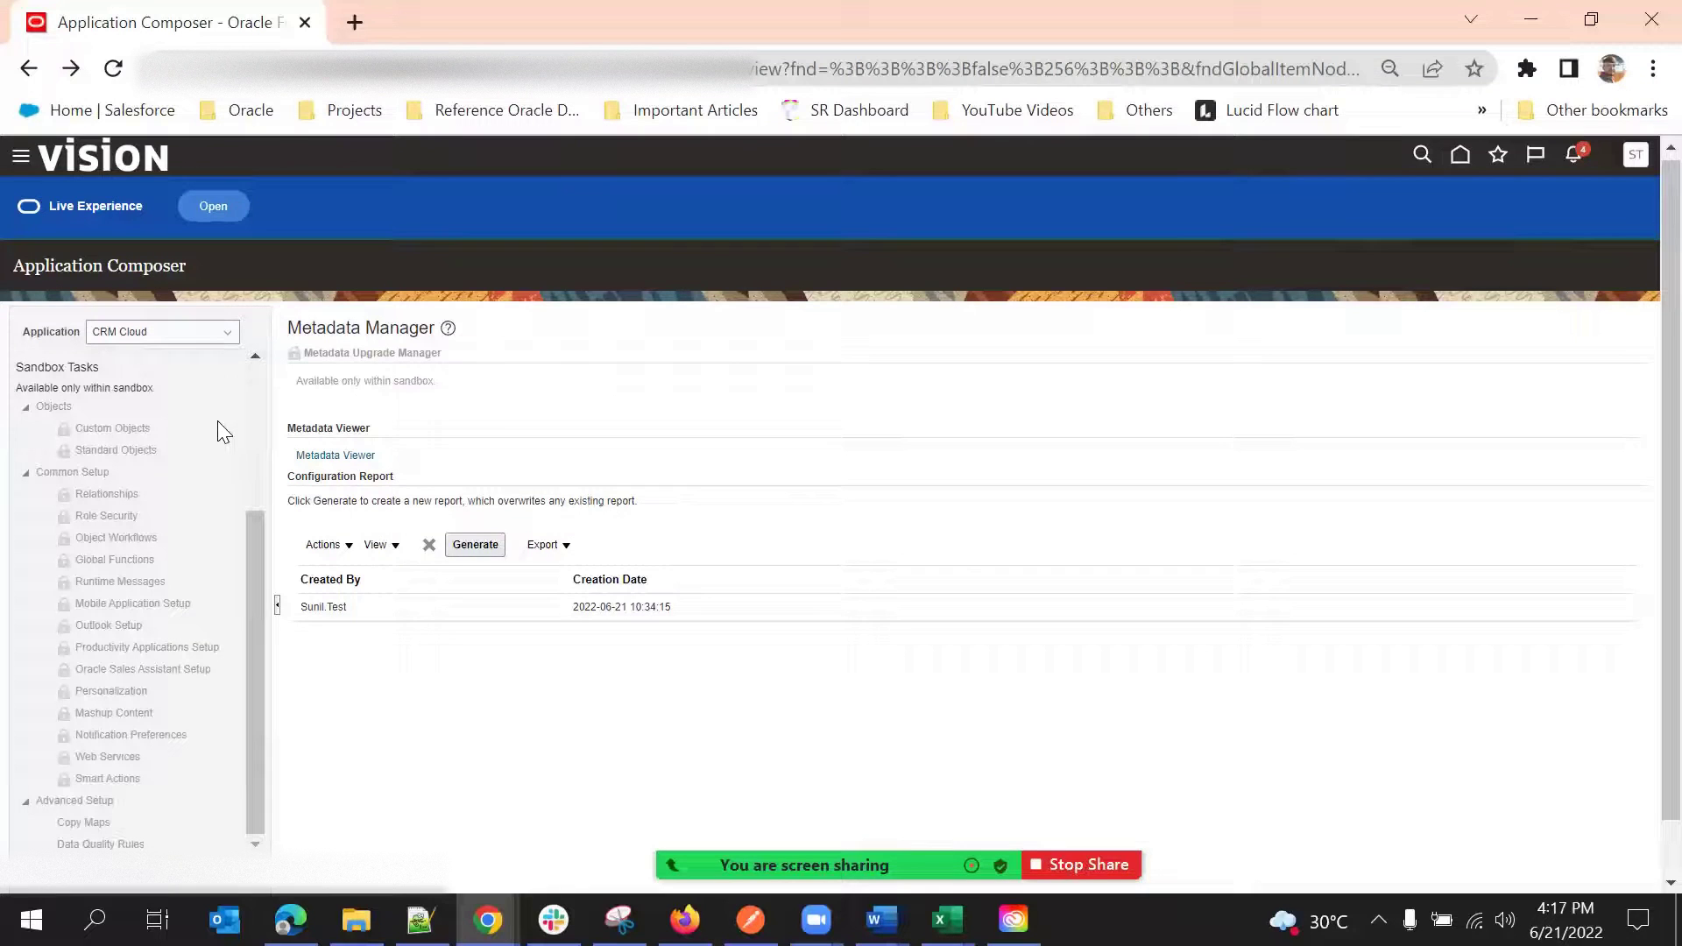
{"action": "scroll", "coordinate": [223, 548], "scroll_direction": "down", "scroll_amount": 1}
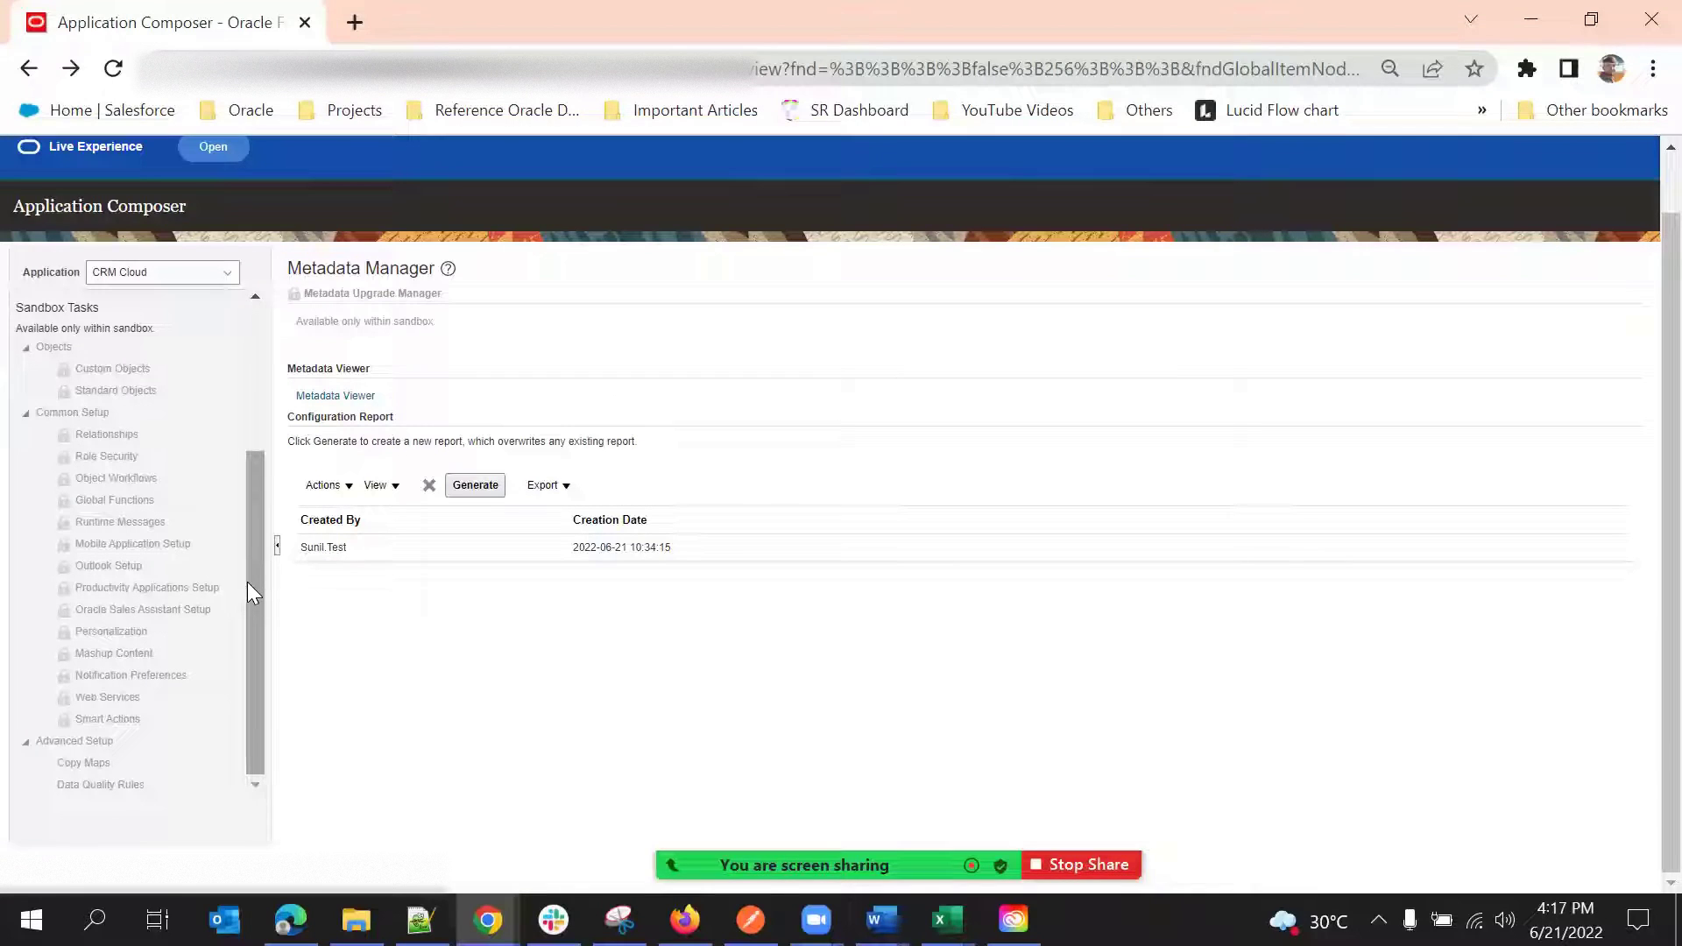
{"action": "left_click_drag", "start_coordinate": [254, 575], "coordinate": [244, 413]}
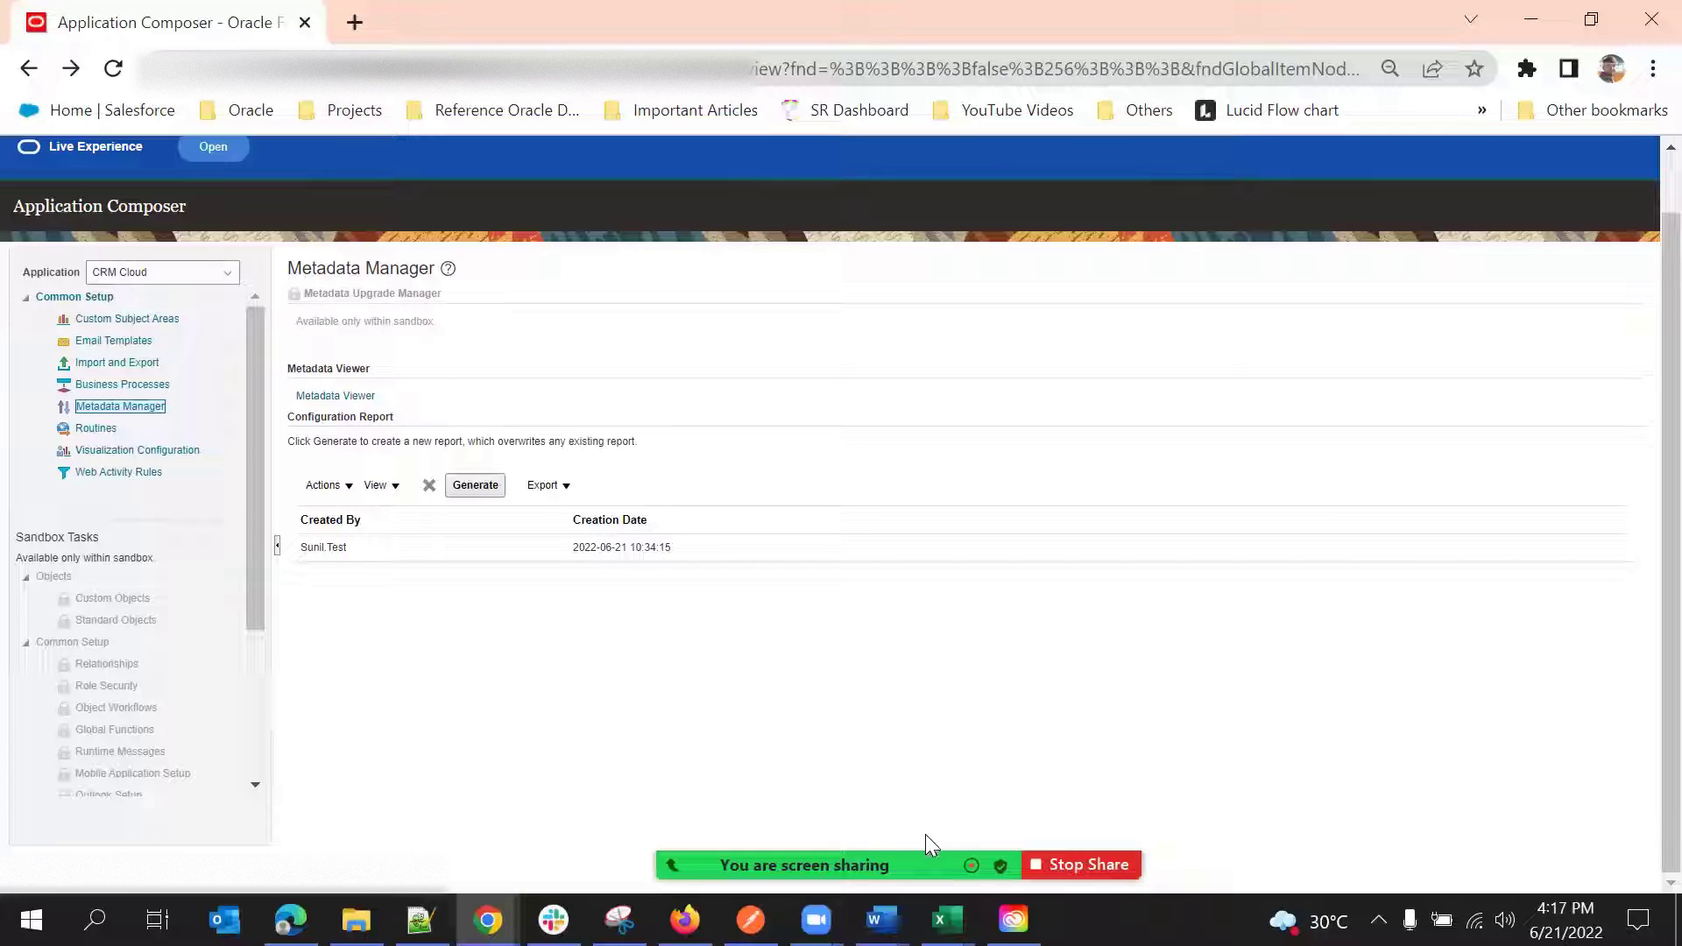
{"action": "mouse_move", "coordinate": [903, 850]}
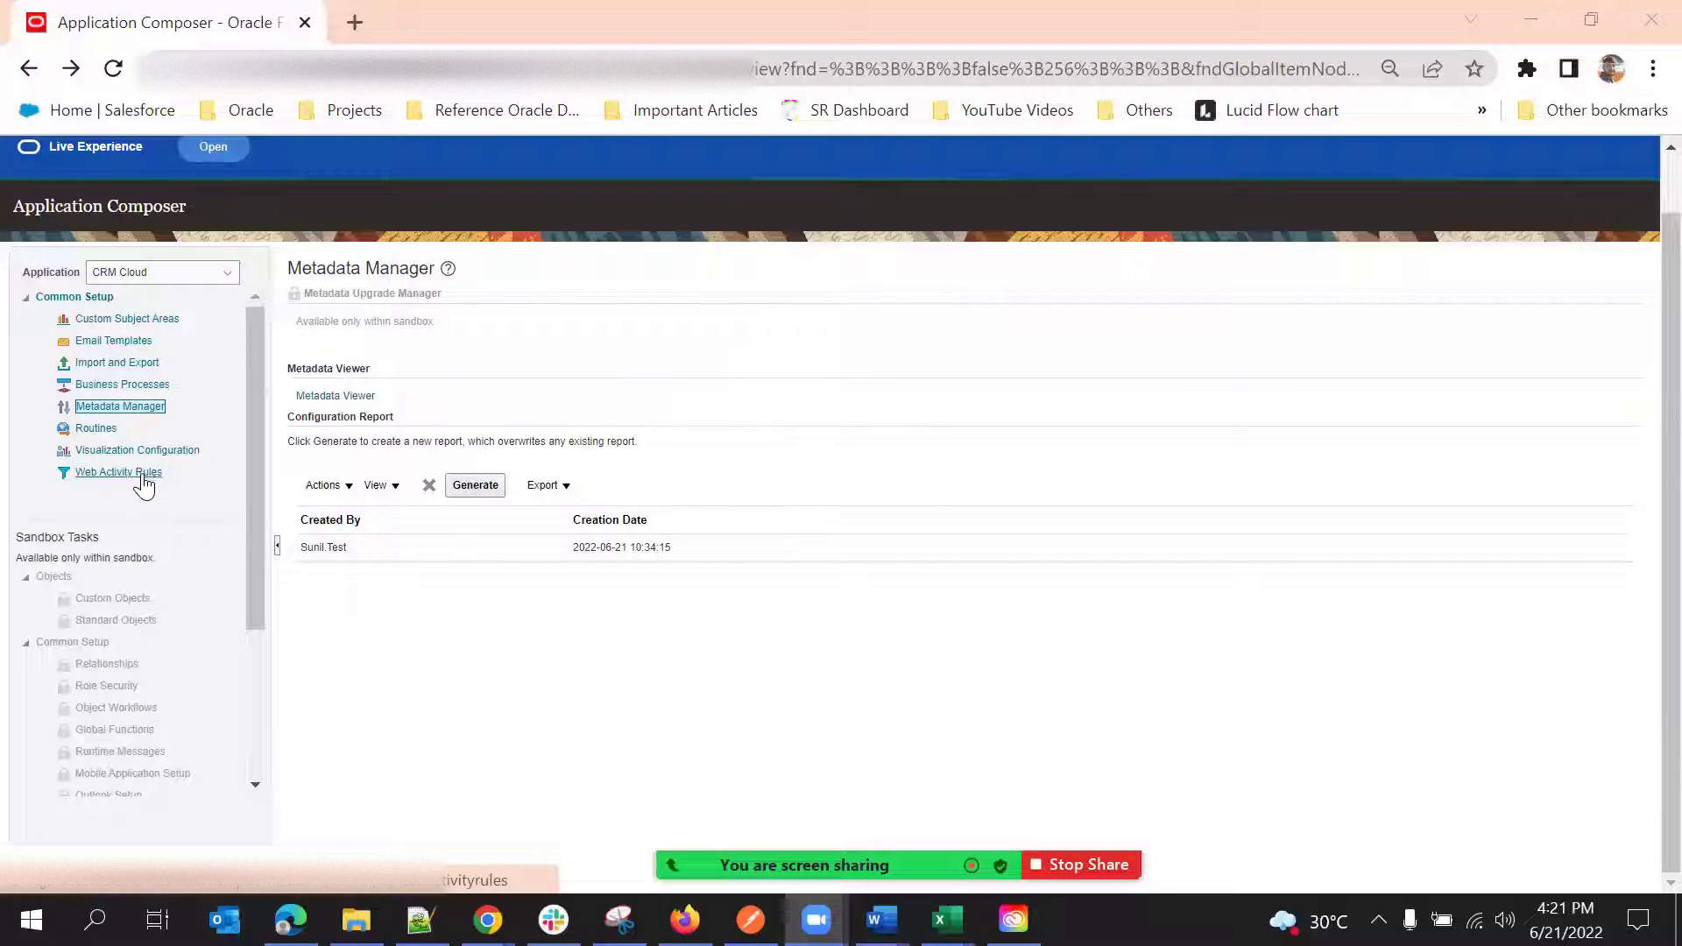
{"action": "scroll", "coordinate": [140, 473], "scroll_direction": "up", "scroll_amount": 1}
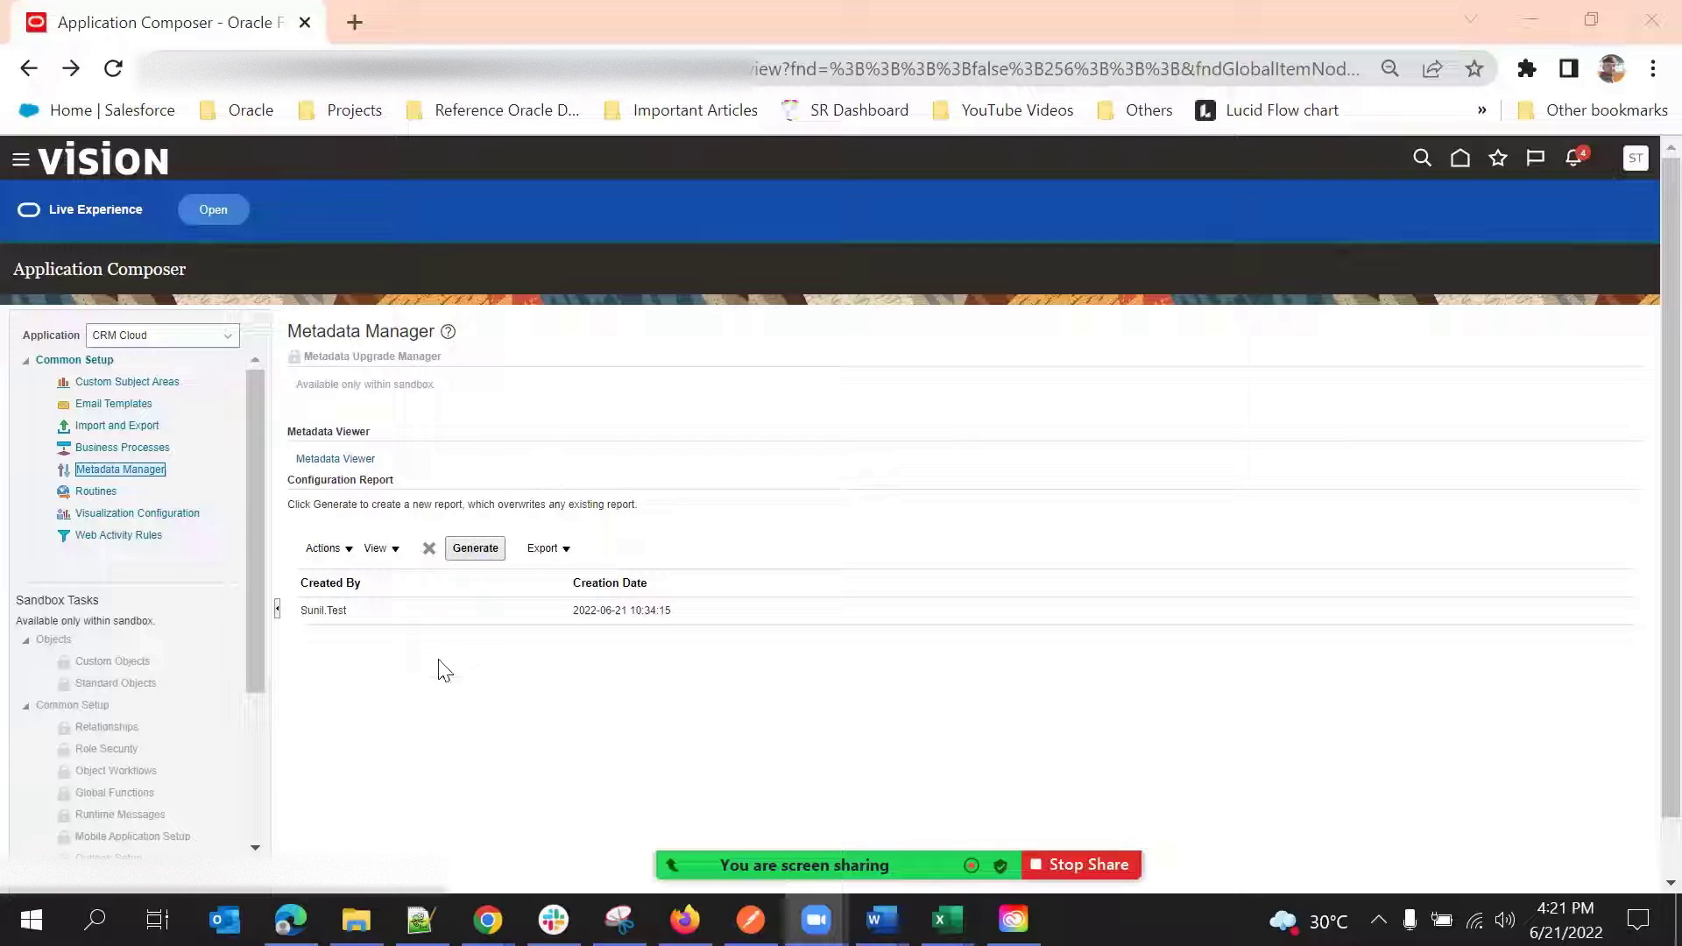
Step: Start a new configuration report limited to selected objects and add the Account object to it
{"action": "left_click", "coordinate": [484, 550]}
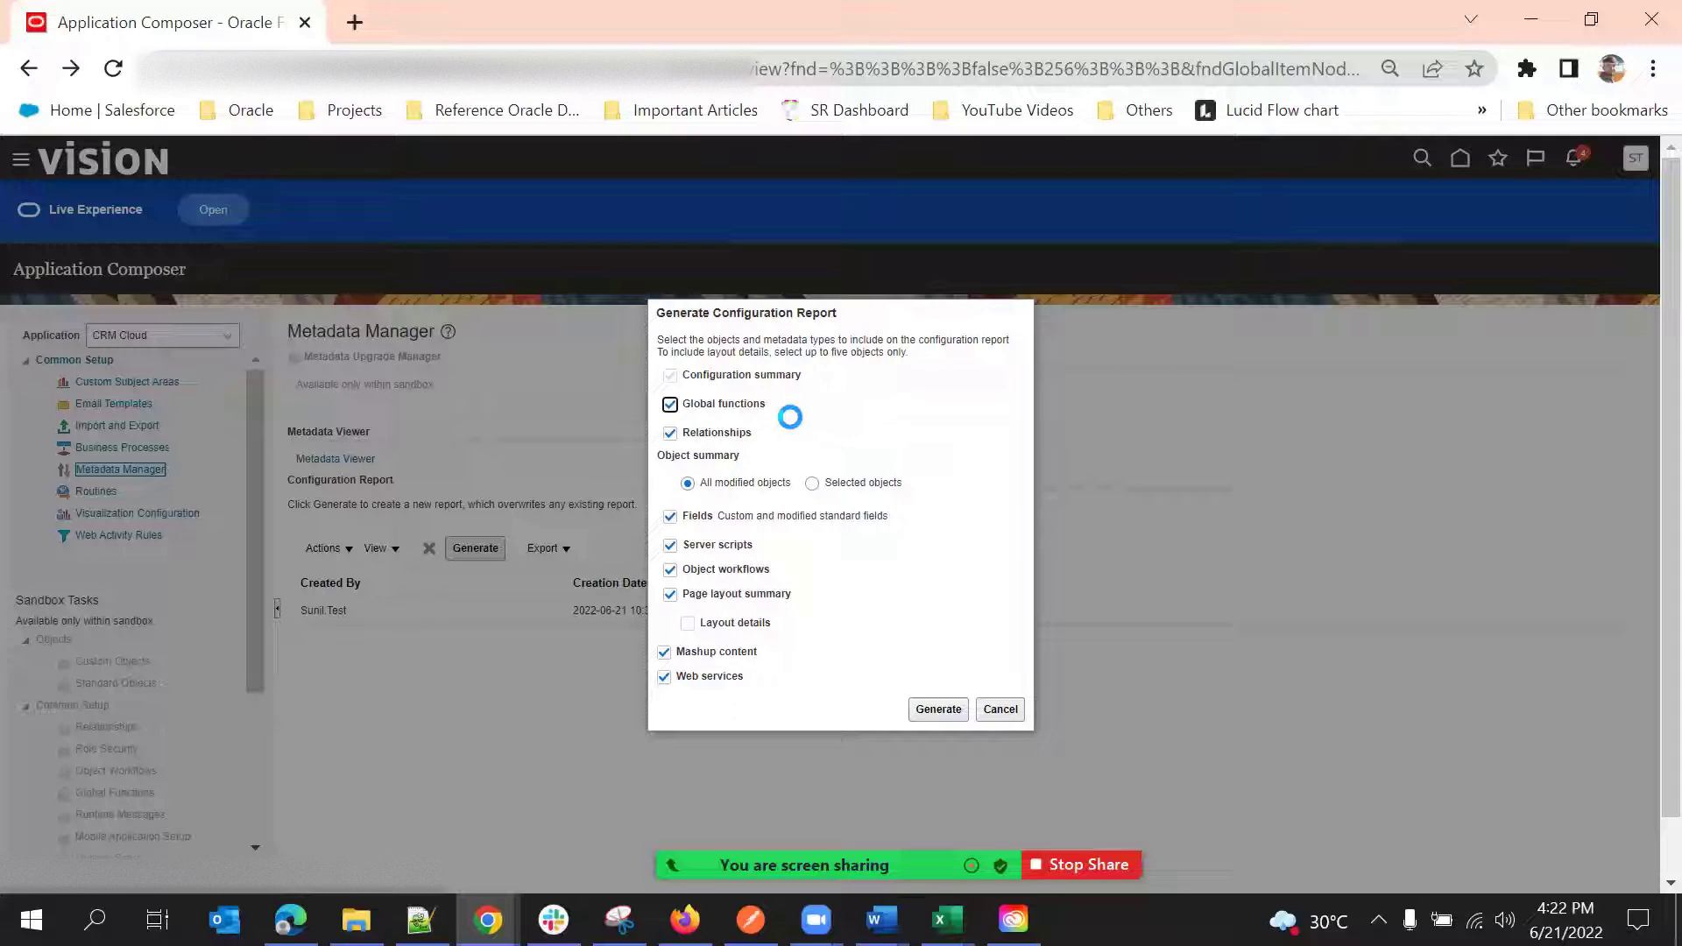
{"action": "scroll", "coordinate": [112, 734], "scroll_direction": "down", "scroll_amount": 1}
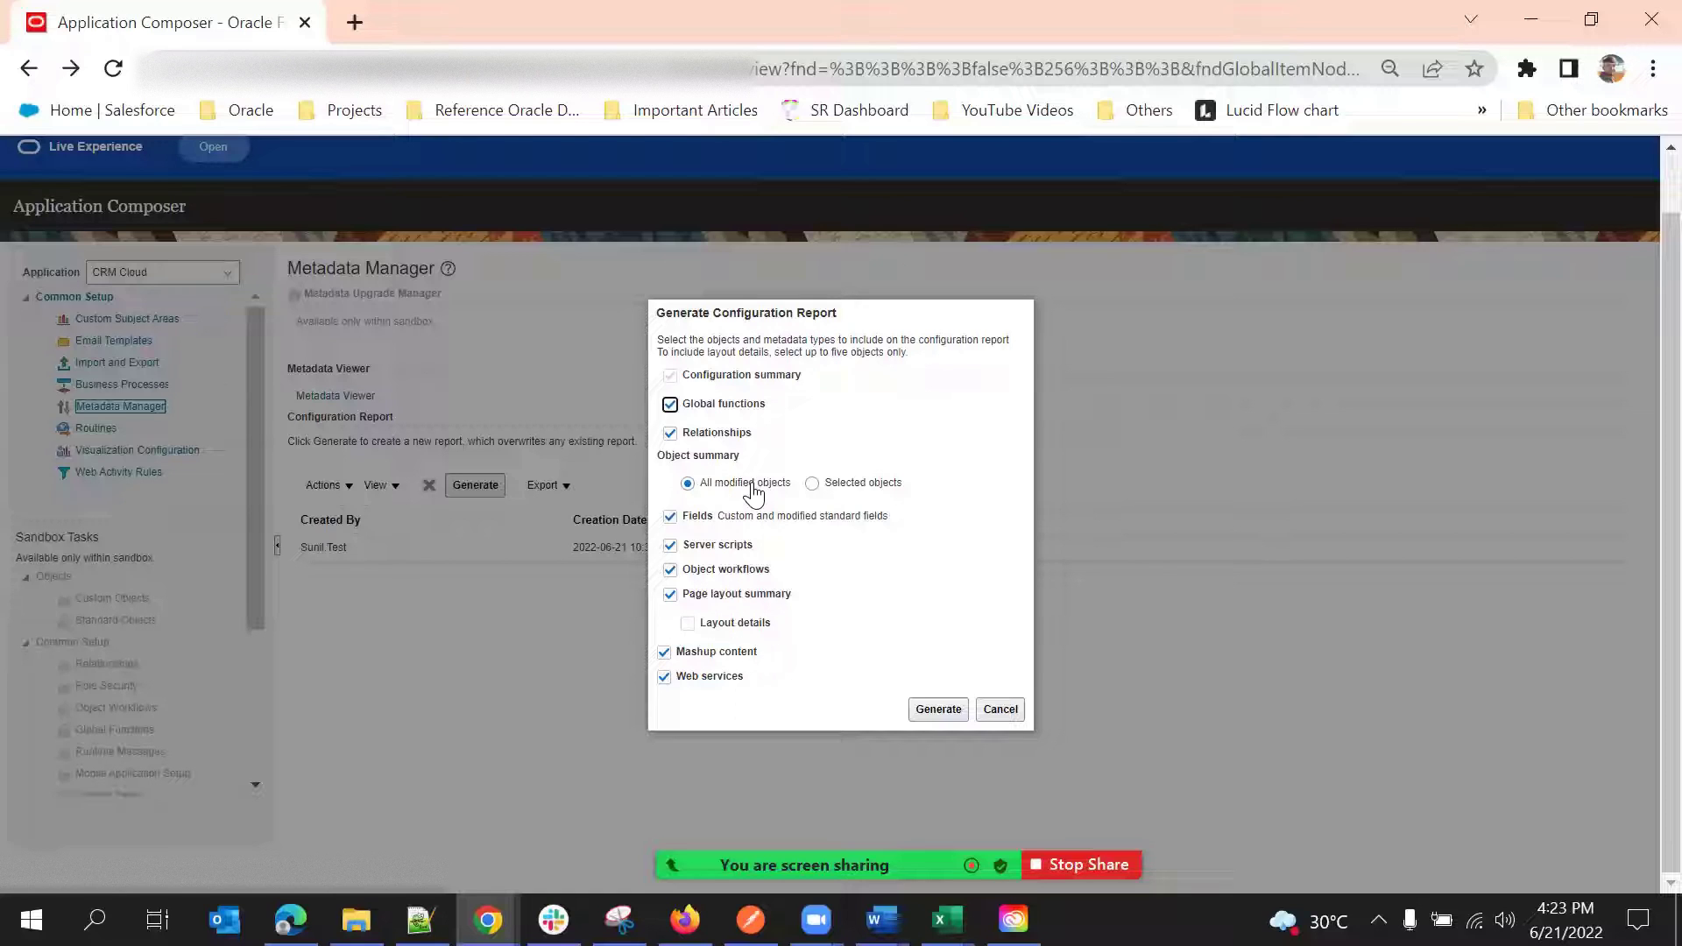
{"action": "left_click", "coordinate": [814, 485]}
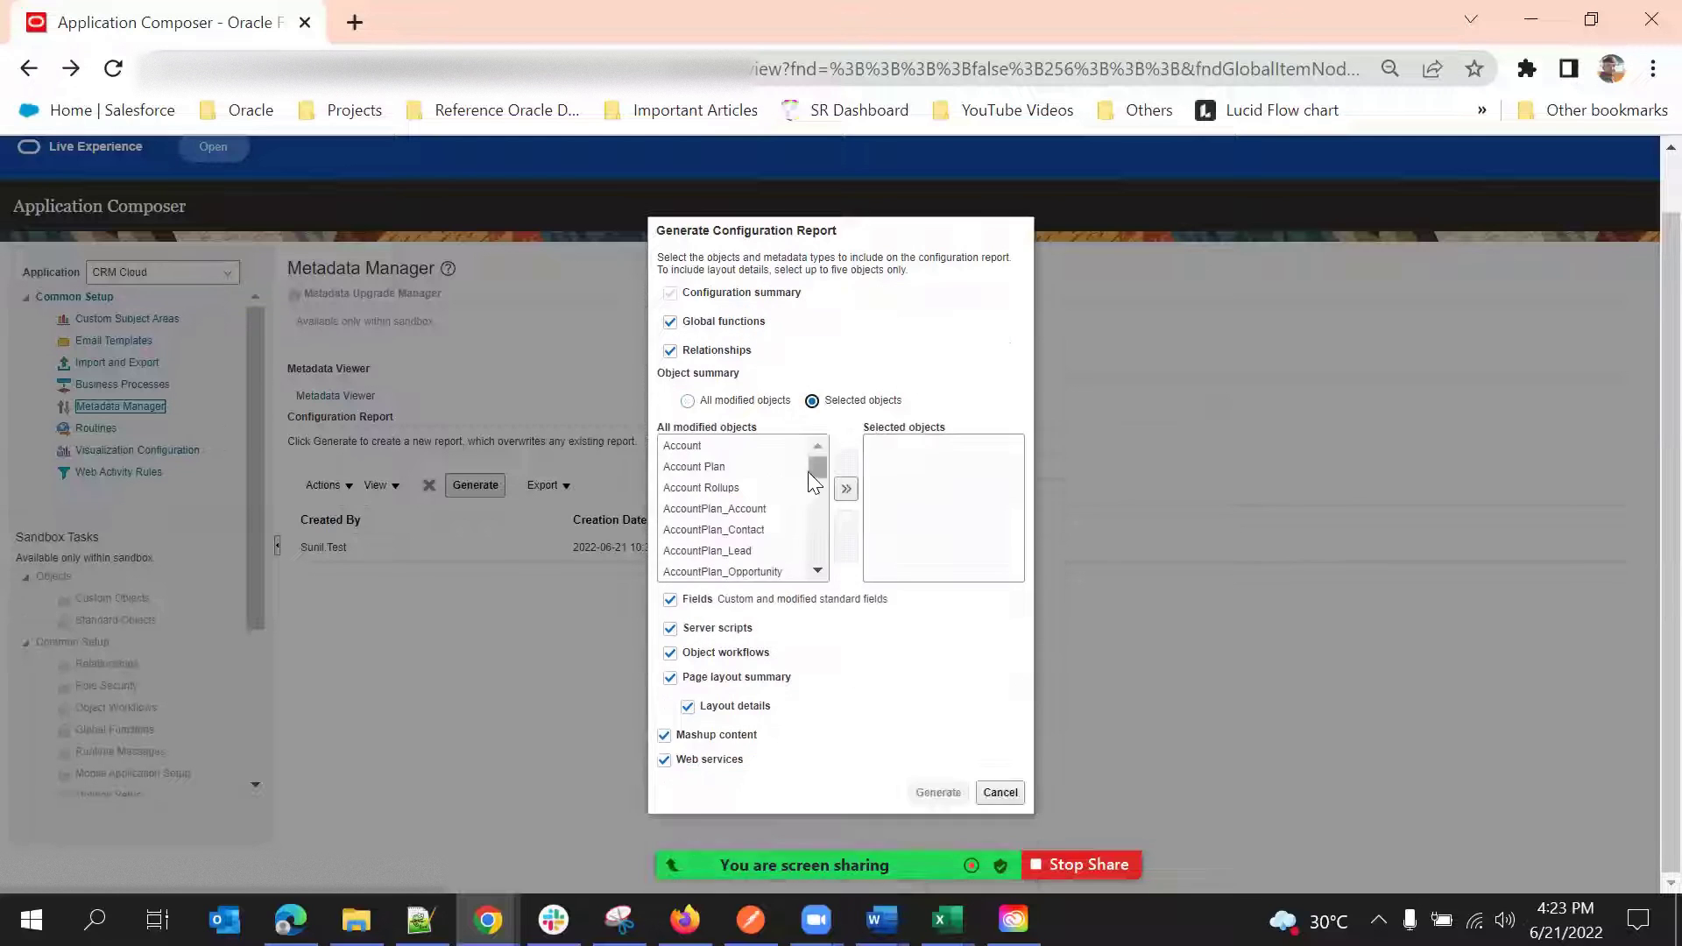
{"action": "double_click", "coordinate": [745, 448]}
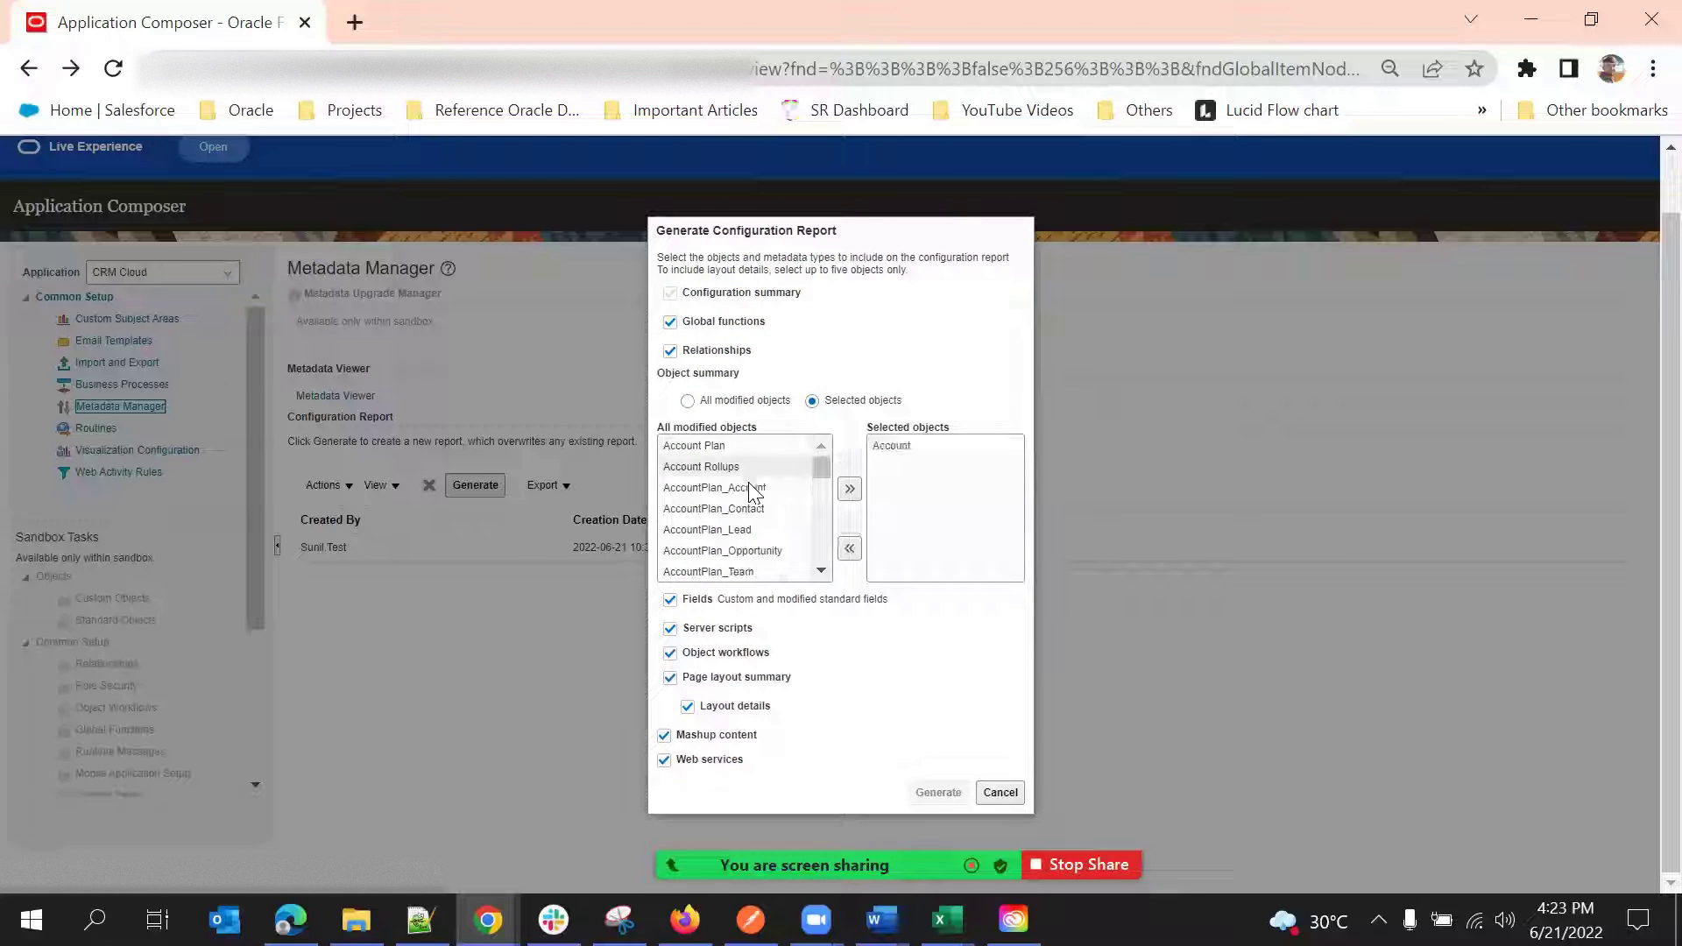
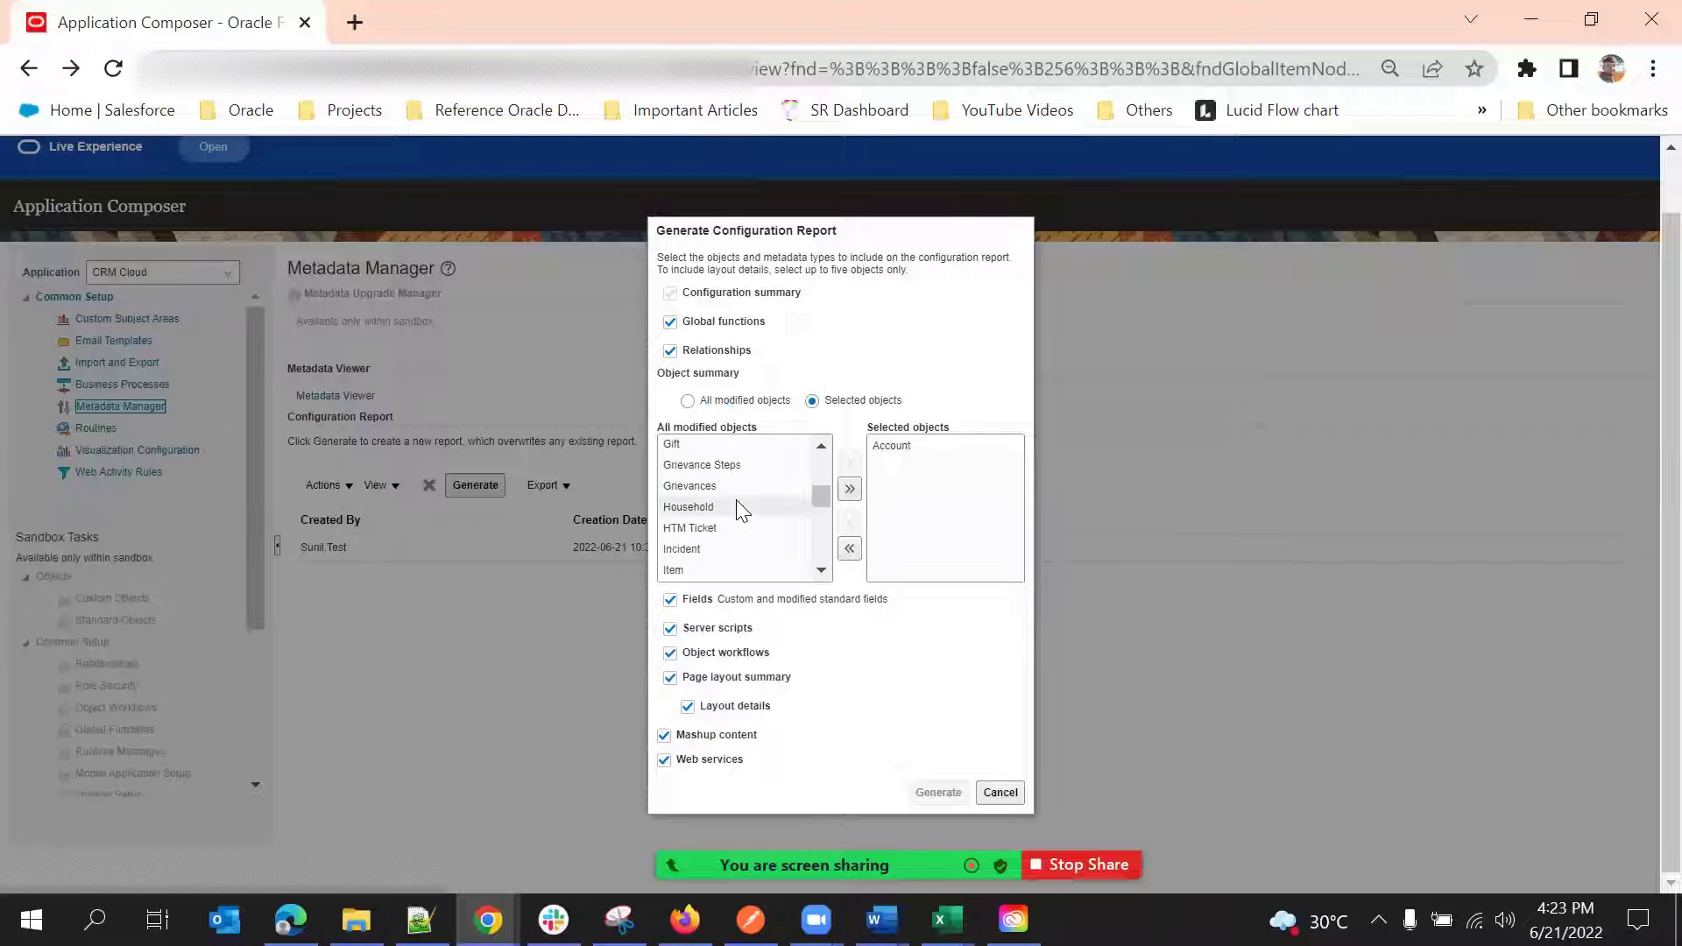
Step: Add the Event object to the report's selected objects and generate the configuration report
{"action": "scroll", "coordinate": [743, 511], "scroll_direction": "up", "scroll_amount": 3}
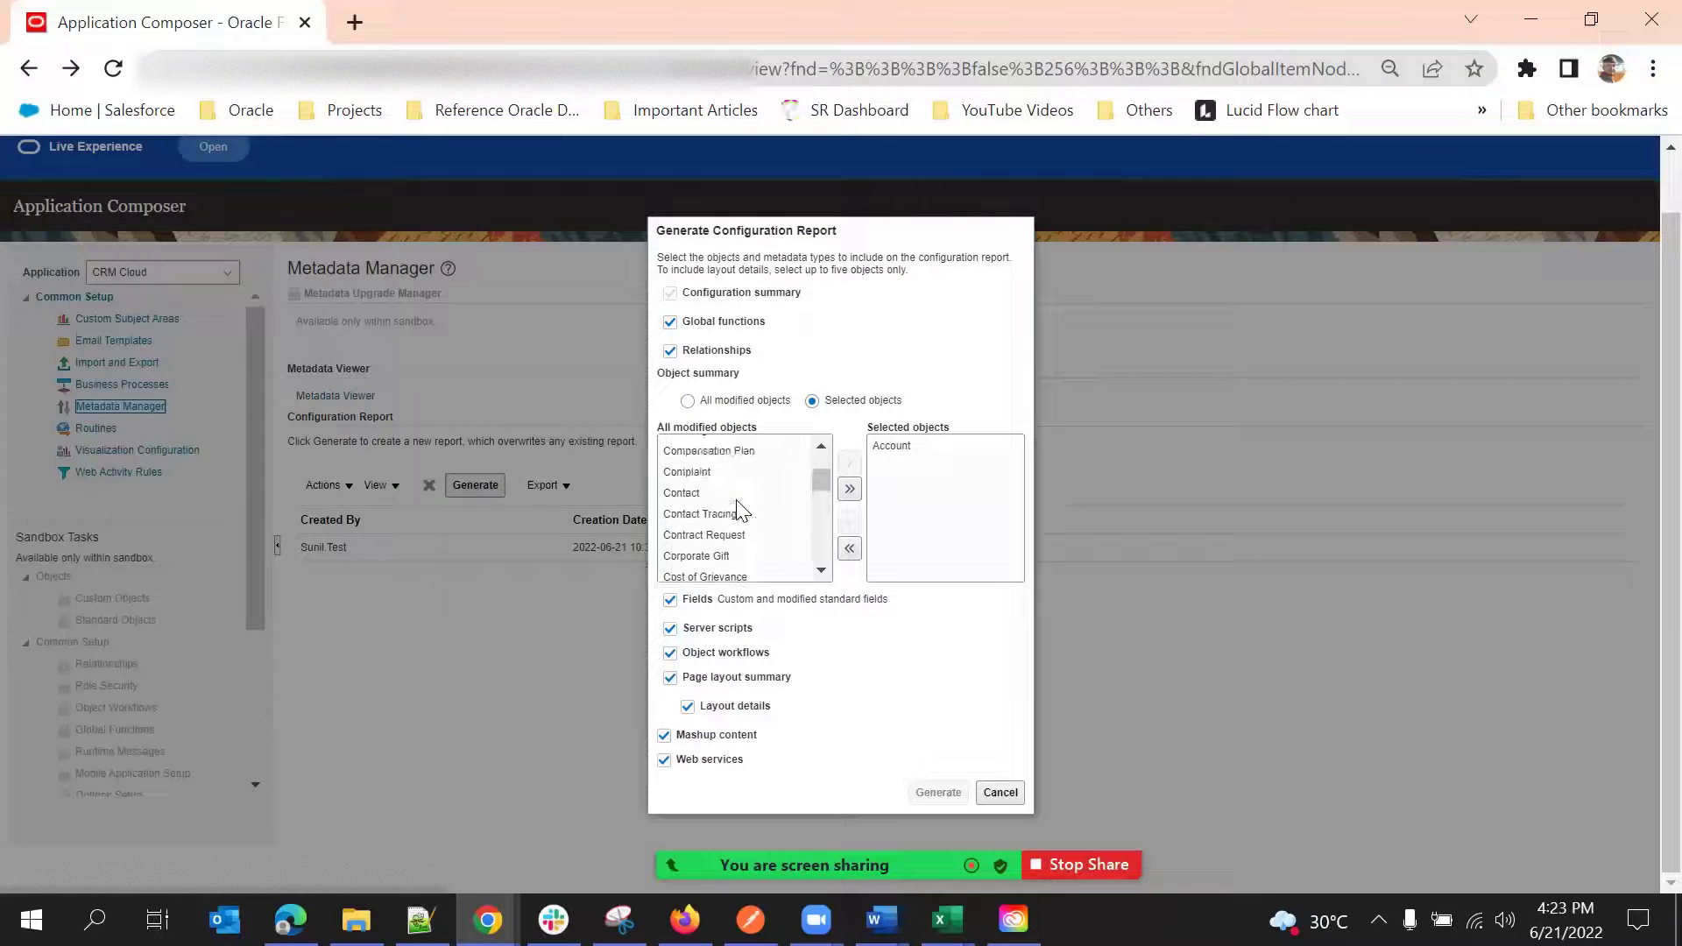
{"action": "scroll", "coordinate": [742, 511], "scroll_direction": "down", "scroll_amount": 3}
{"action": "scroll", "coordinate": [738, 513], "scroll_direction": "down", "scroll_amount": 3}
{"action": "double_click", "coordinate": [736, 502]}
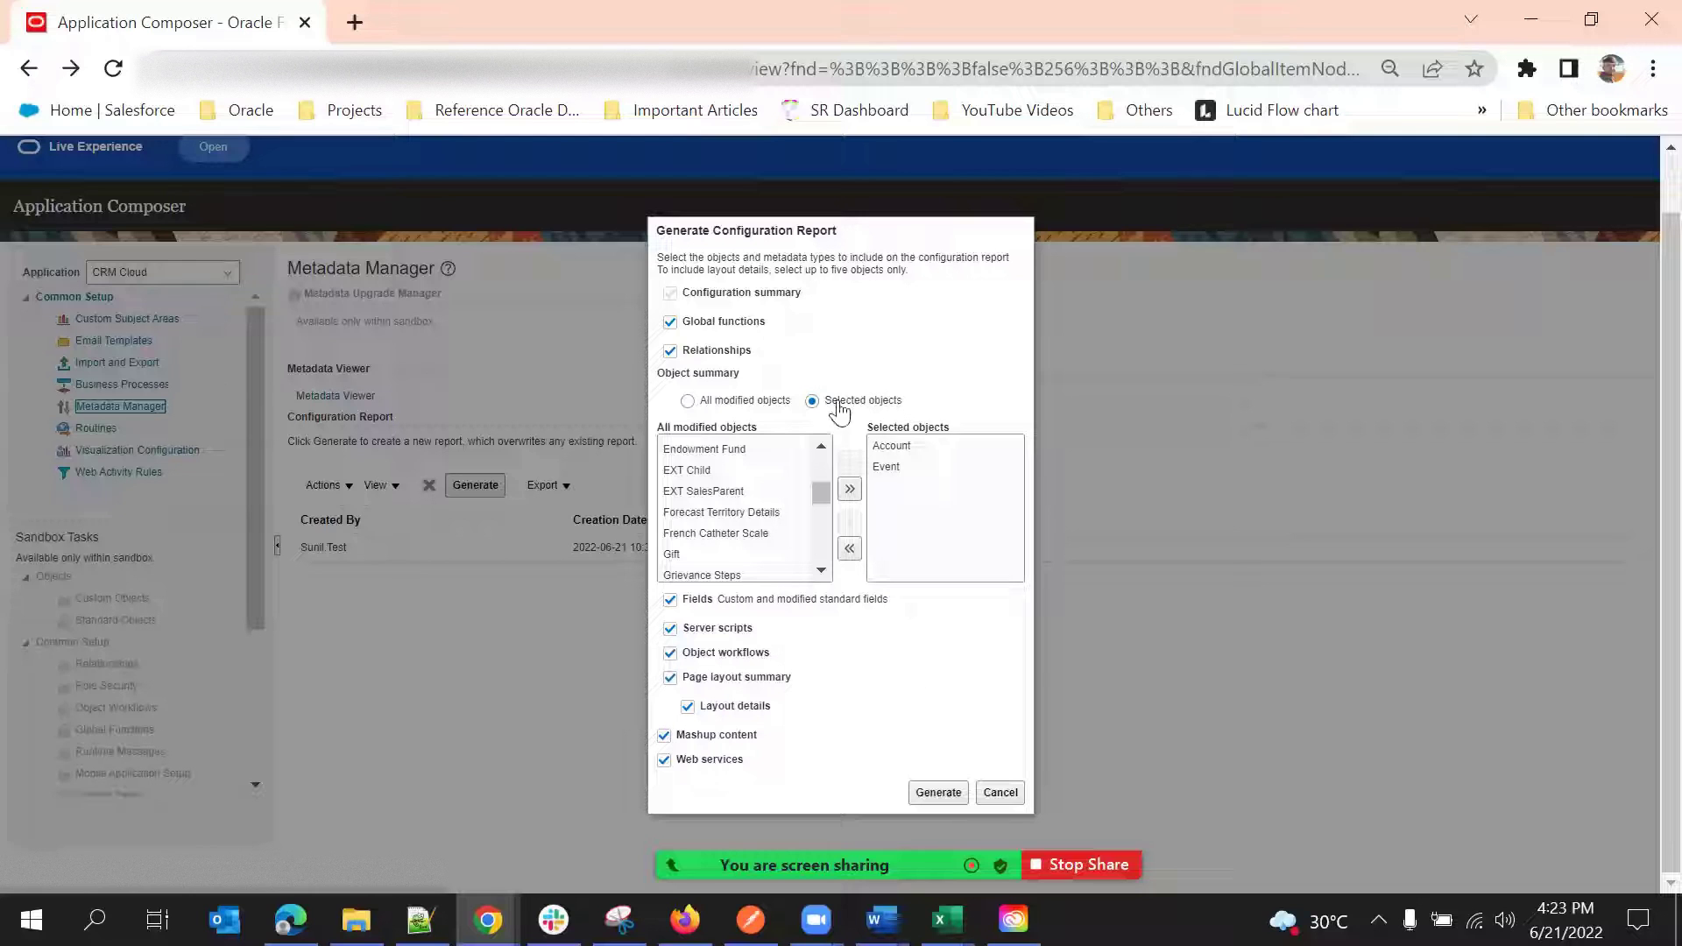
{"action": "left_click", "coordinate": [903, 450]}
{"action": "left_click", "coordinate": [921, 792]}
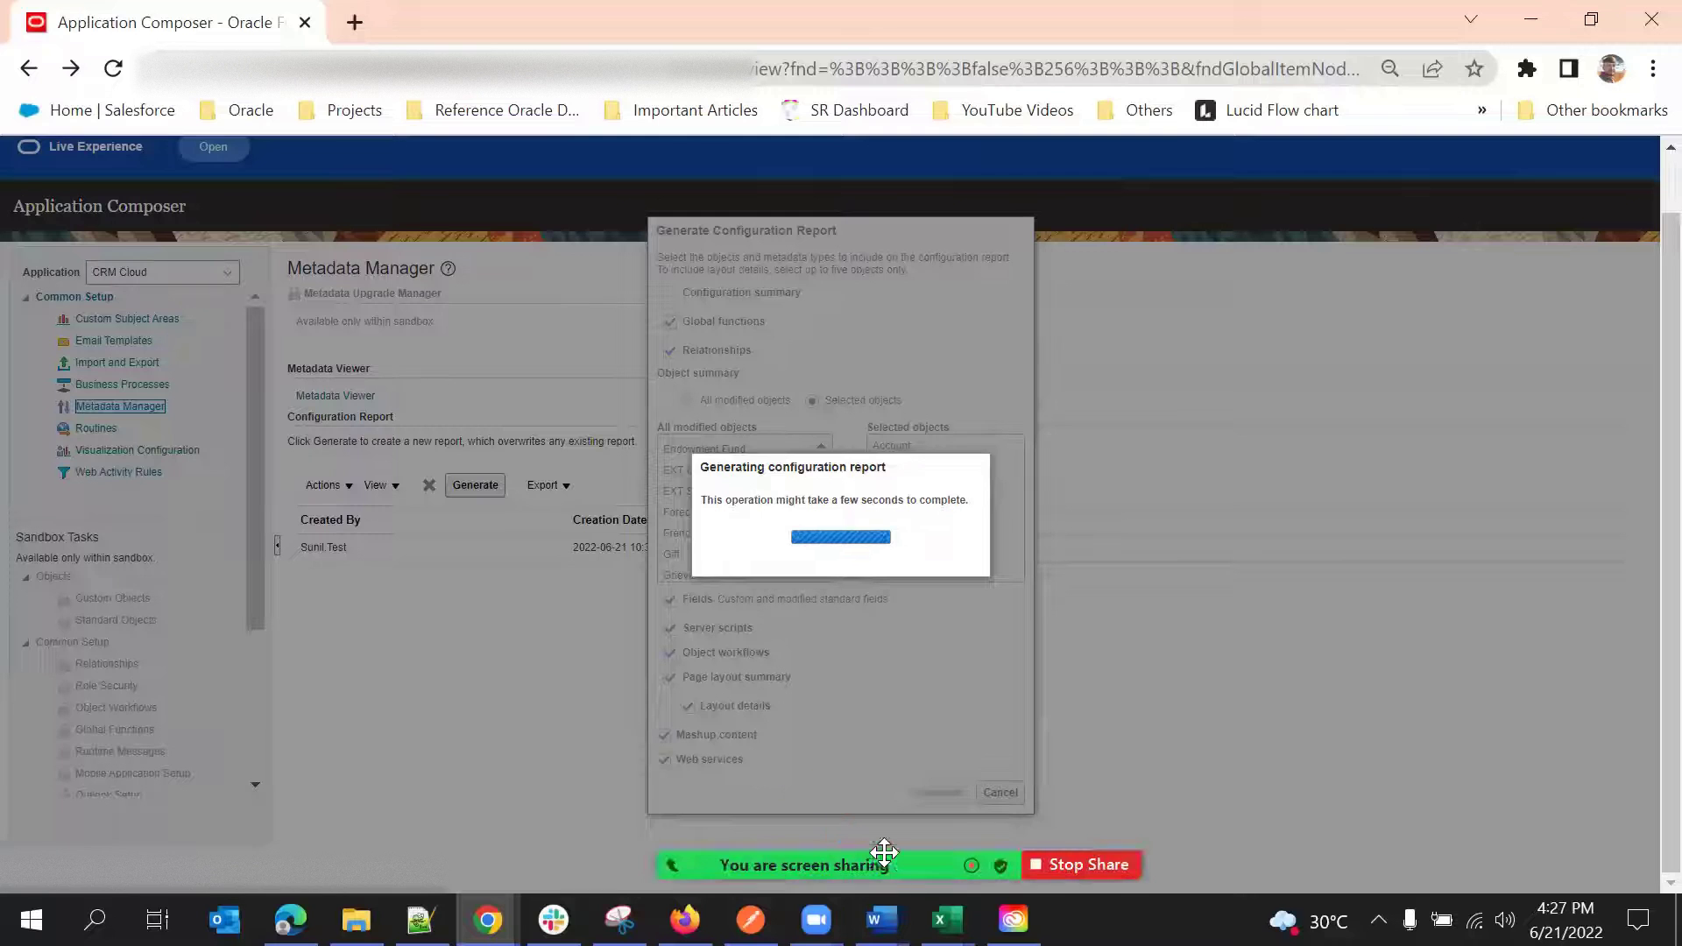
Step: Open the generated Application Composer configuration report in a new browser tab
{"action": "mouse_move", "coordinate": [1263, 825]}
{"action": "left_click", "coordinate": [1500, 824]}
{"action": "left_click", "coordinate": [1441, 233]}
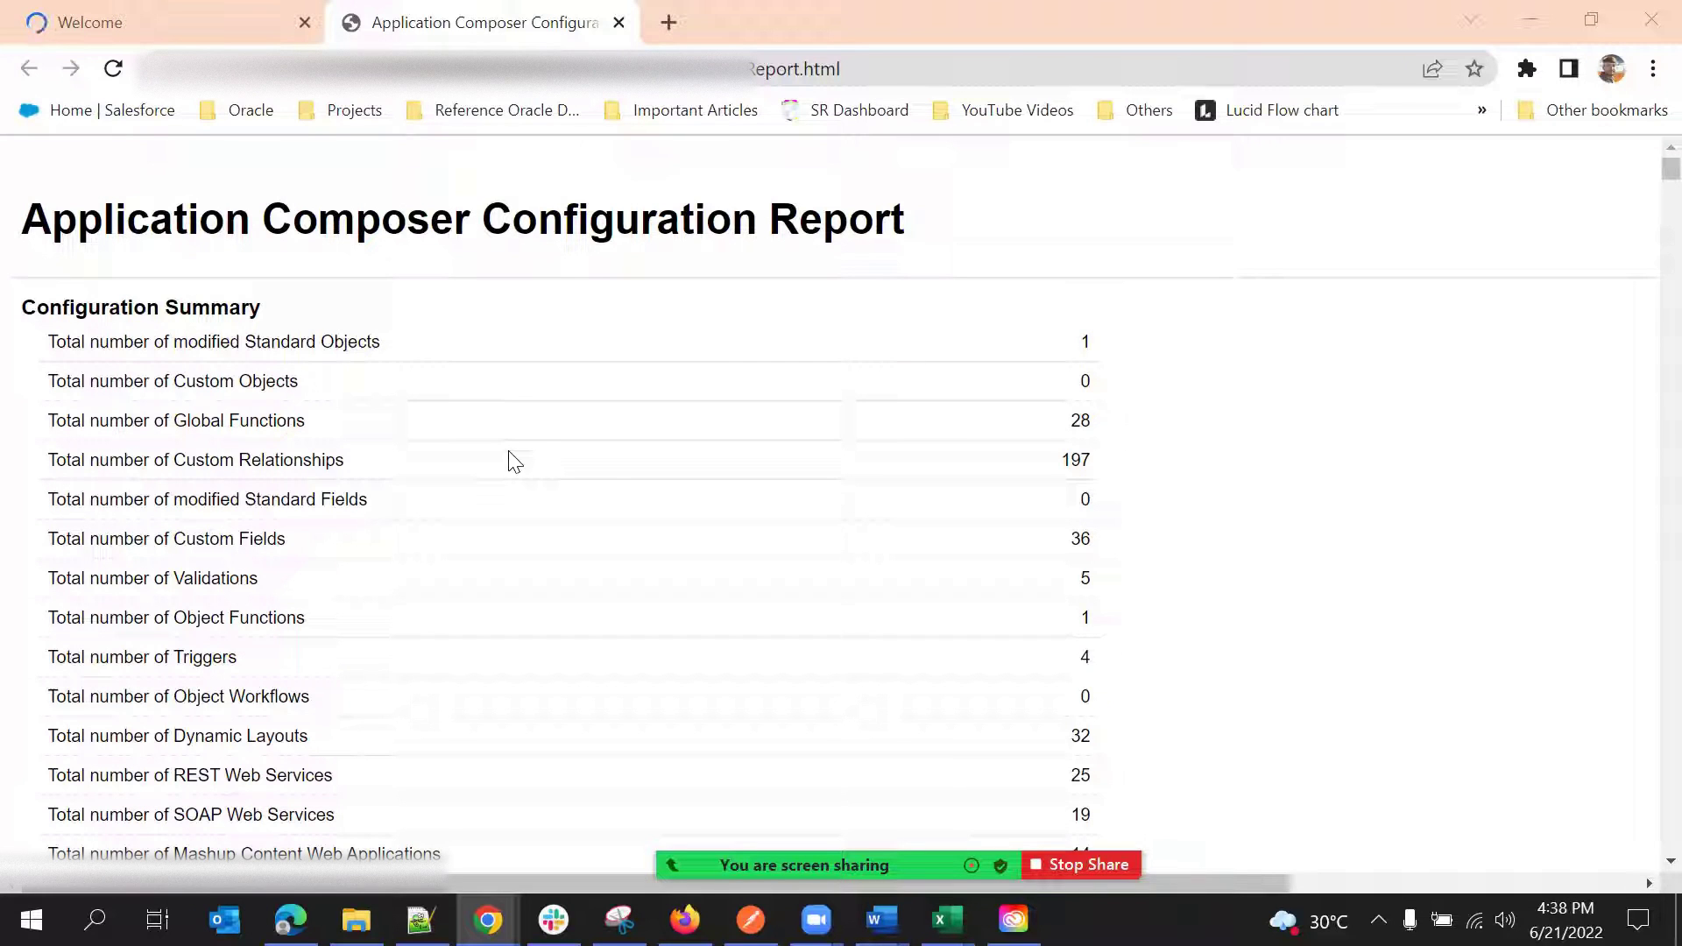
Step: Review the report's configuration summary, object summary and the list of sections below them
{"action": "scroll", "coordinate": [631, 376], "scroll_direction": "down", "scroll_amount": 5}
{"action": "scroll", "coordinate": [605, 420], "scroll_direction": "up", "scroll_amount": 3}
{"action": "scroll", "coordinate": [583, 481], "scroll_direction": "down", "scroll_amount": 5}
{"action": "scroll", "coordinate": [561, 490], "scroll_direction": "up", "scroll_amount": 8}
{"action": "scroll", "coordinate": [624, 469], "scroll_direction": "down", "scroll_amount": 4}
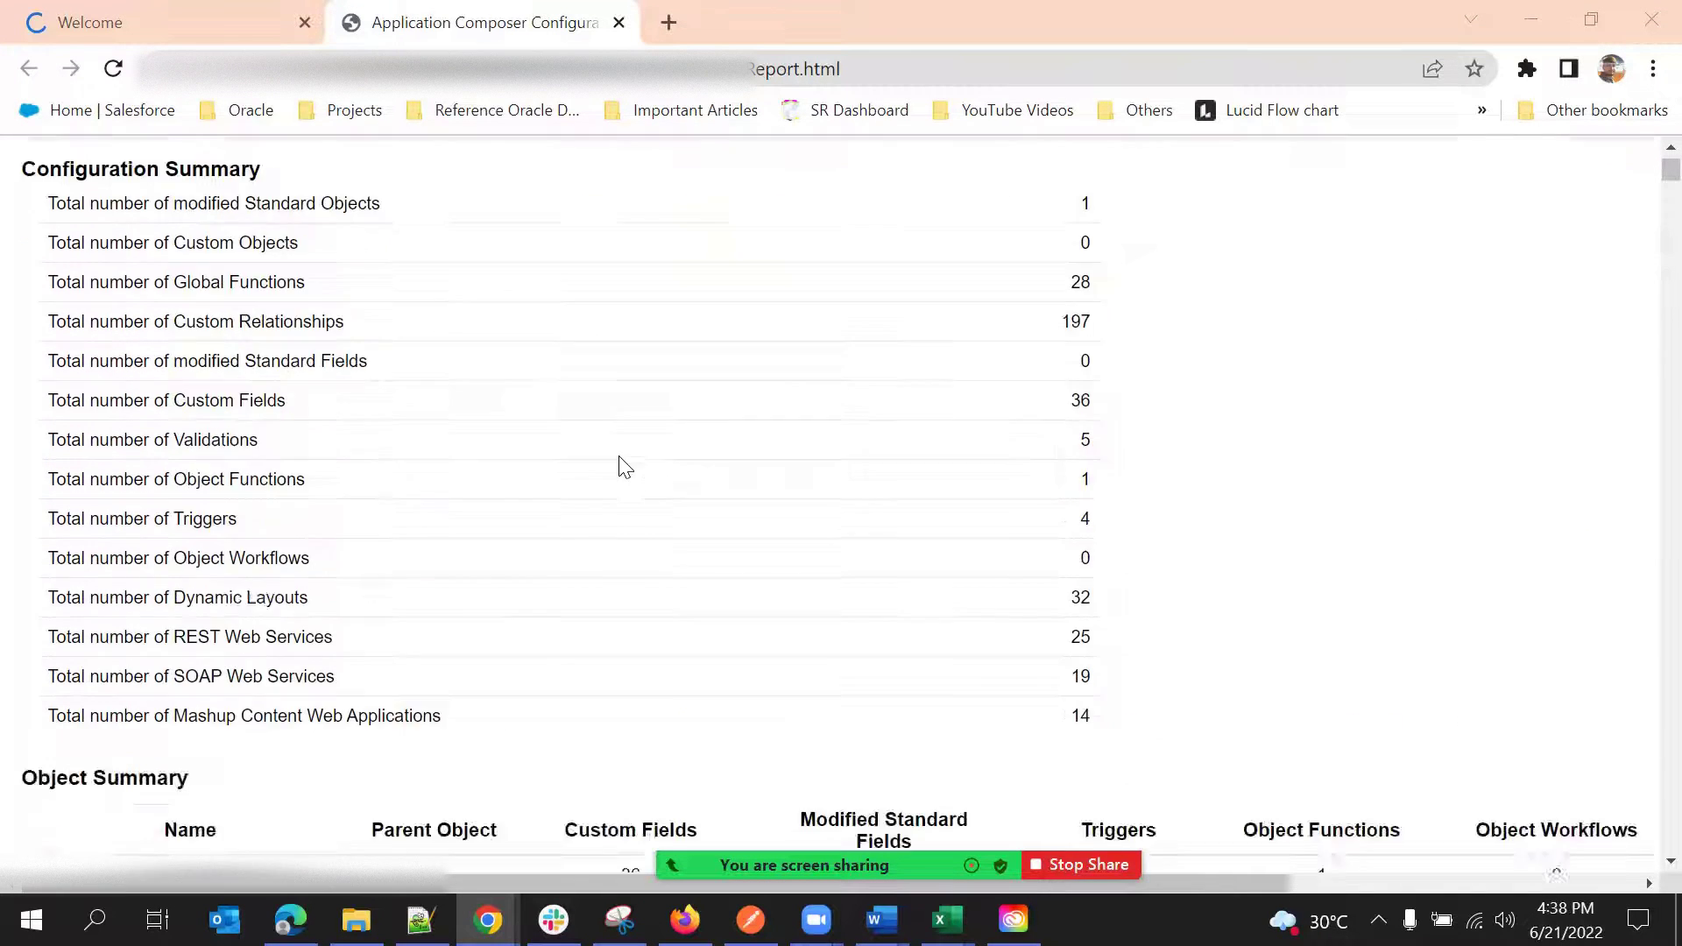
{"action": "scroll", "coordinate": [630, 473], "scroll_direction": "up", "scroll_amount": 3}
{"action": "scroll", "coordinate": [692, 596], "scroll_direction": "down", "scroll_amount": 6}
{"action": "scroll", "coordinate": [818, 443], "scroll_direction": "up", "scroll_amount": 5}
{"action": "scroll", "coordinate": [544, 447], "scroll_direction": "down", "scroll_amount": 3}
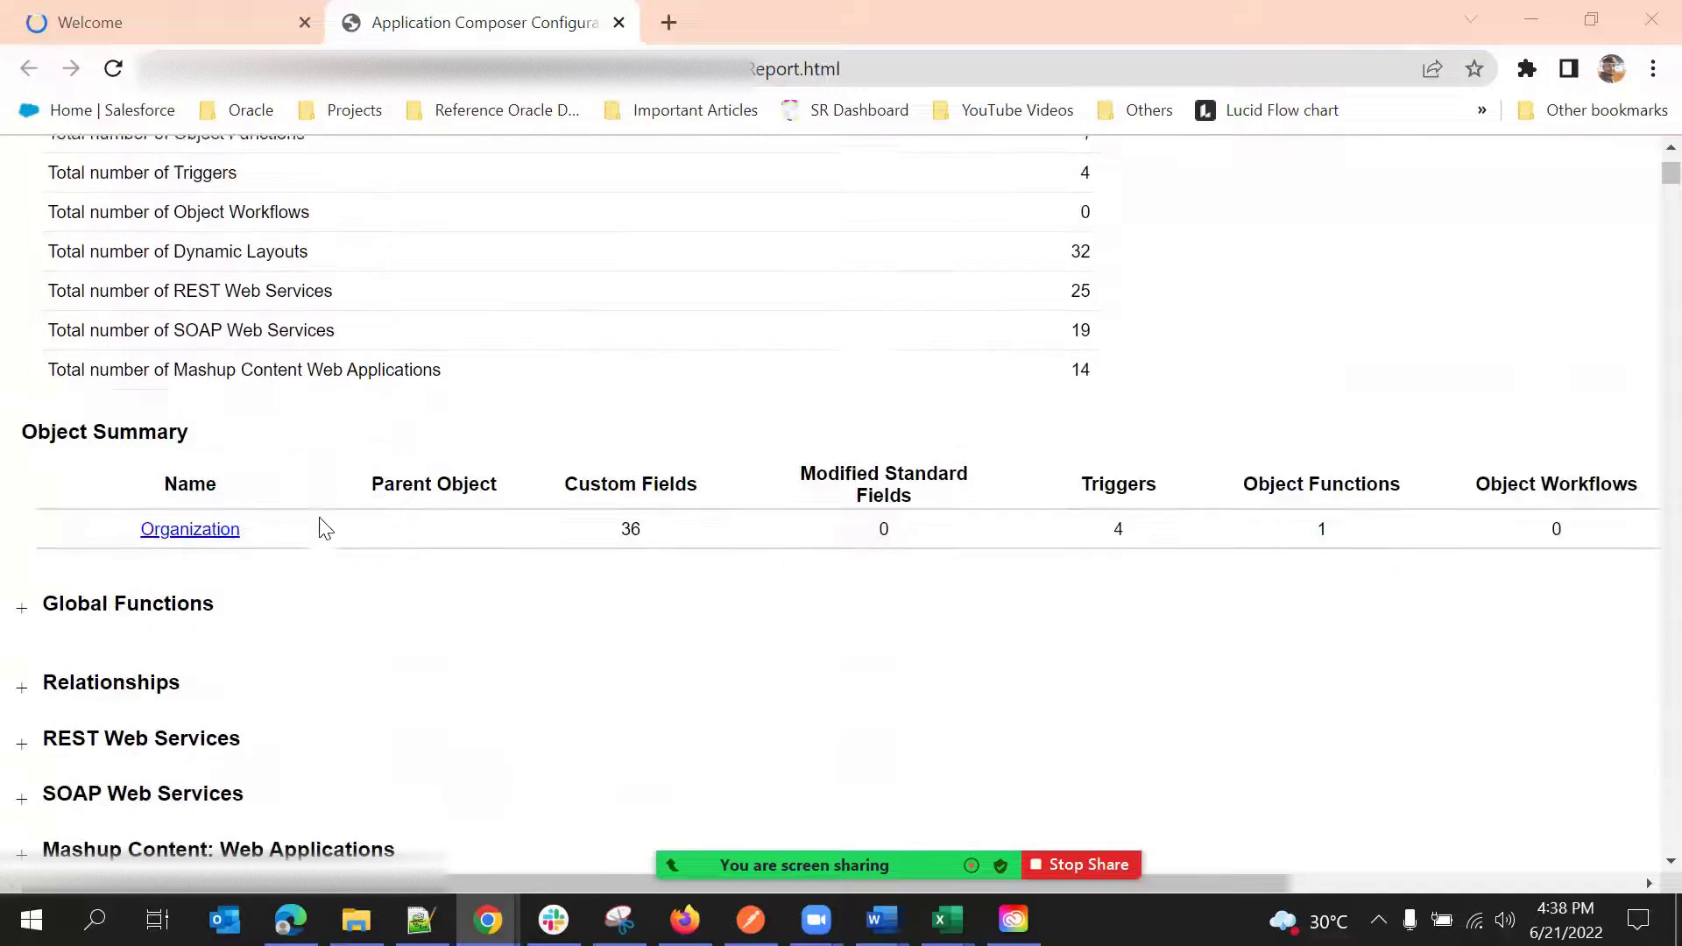
{"action": "scroll", "coordinate": [334, 527], "scroll_direction": "down", "scroll_amount": 1}
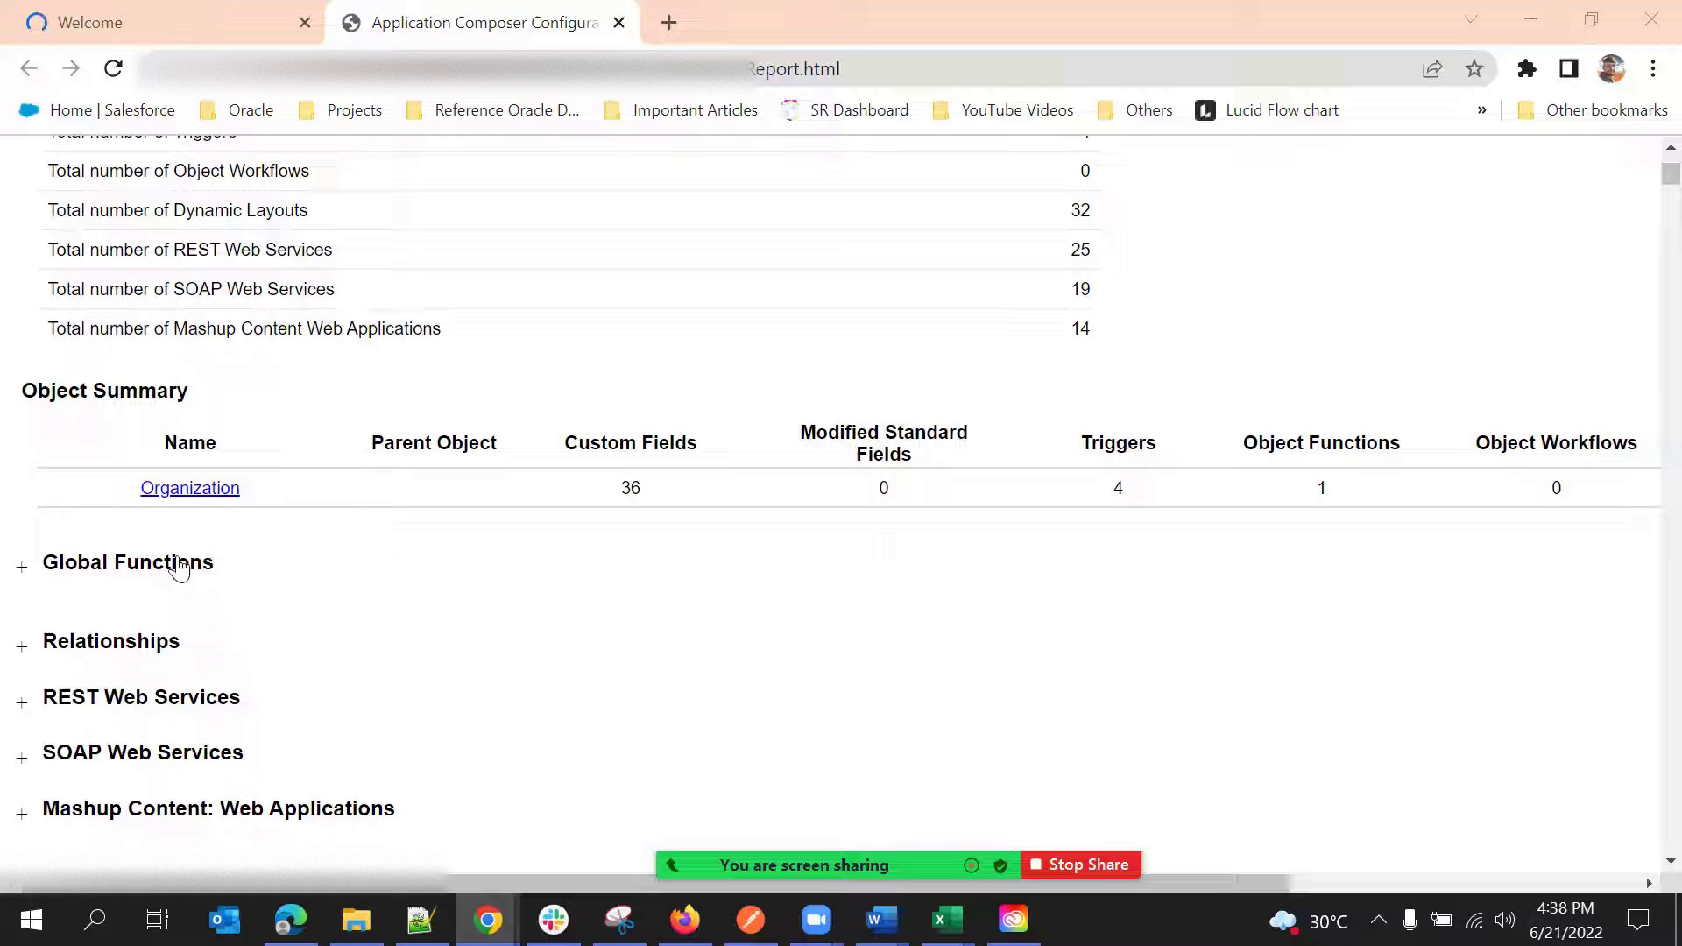
Step: Open the Organization object's details from the object summary and check its object name
{"action": "left_click", "coordinate": [204, 495]}
{"action": "scroll", "coordinate": [261, 418], "scroll_direction": "up", "scroll_amount": 2}
{"action": "scroll", "coordinate": [278, 357], "scroll_direction": "up", "scroll_amount": 1}
{"action": "scroll", "coordinate": [232, 359], "scroll_direction": "down", "scroll_amount": 2}
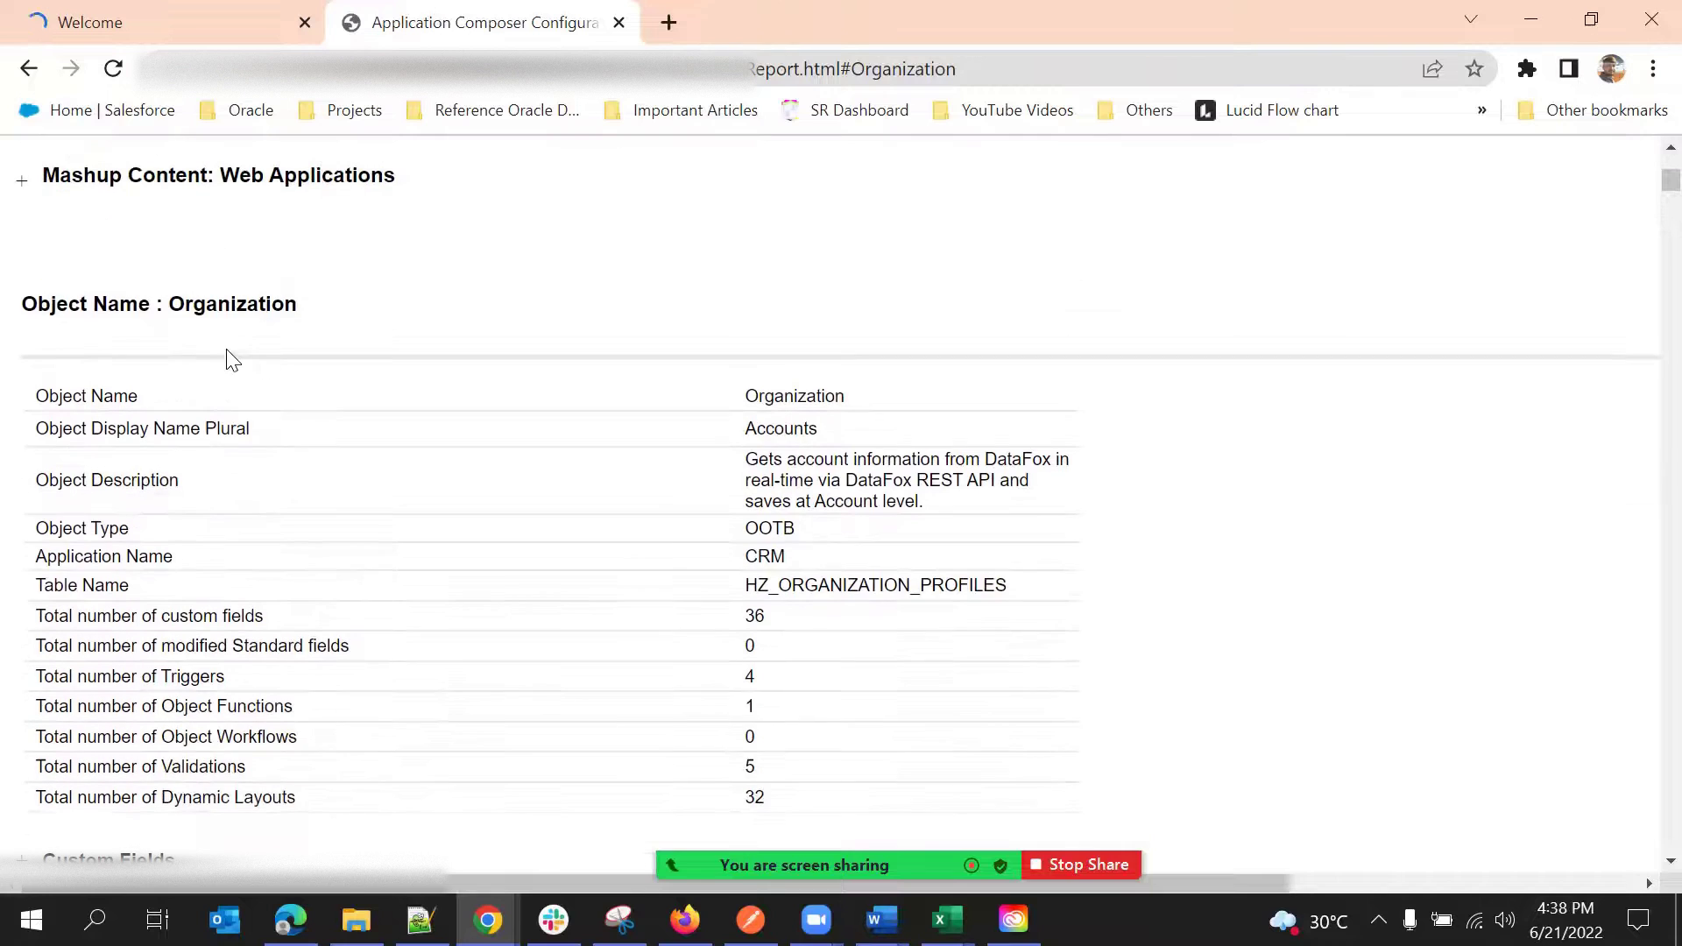
{"action": "triple_click", "coordinate": [182, 298]}
{"action": "left_click", "coordinate": [180, 337]}
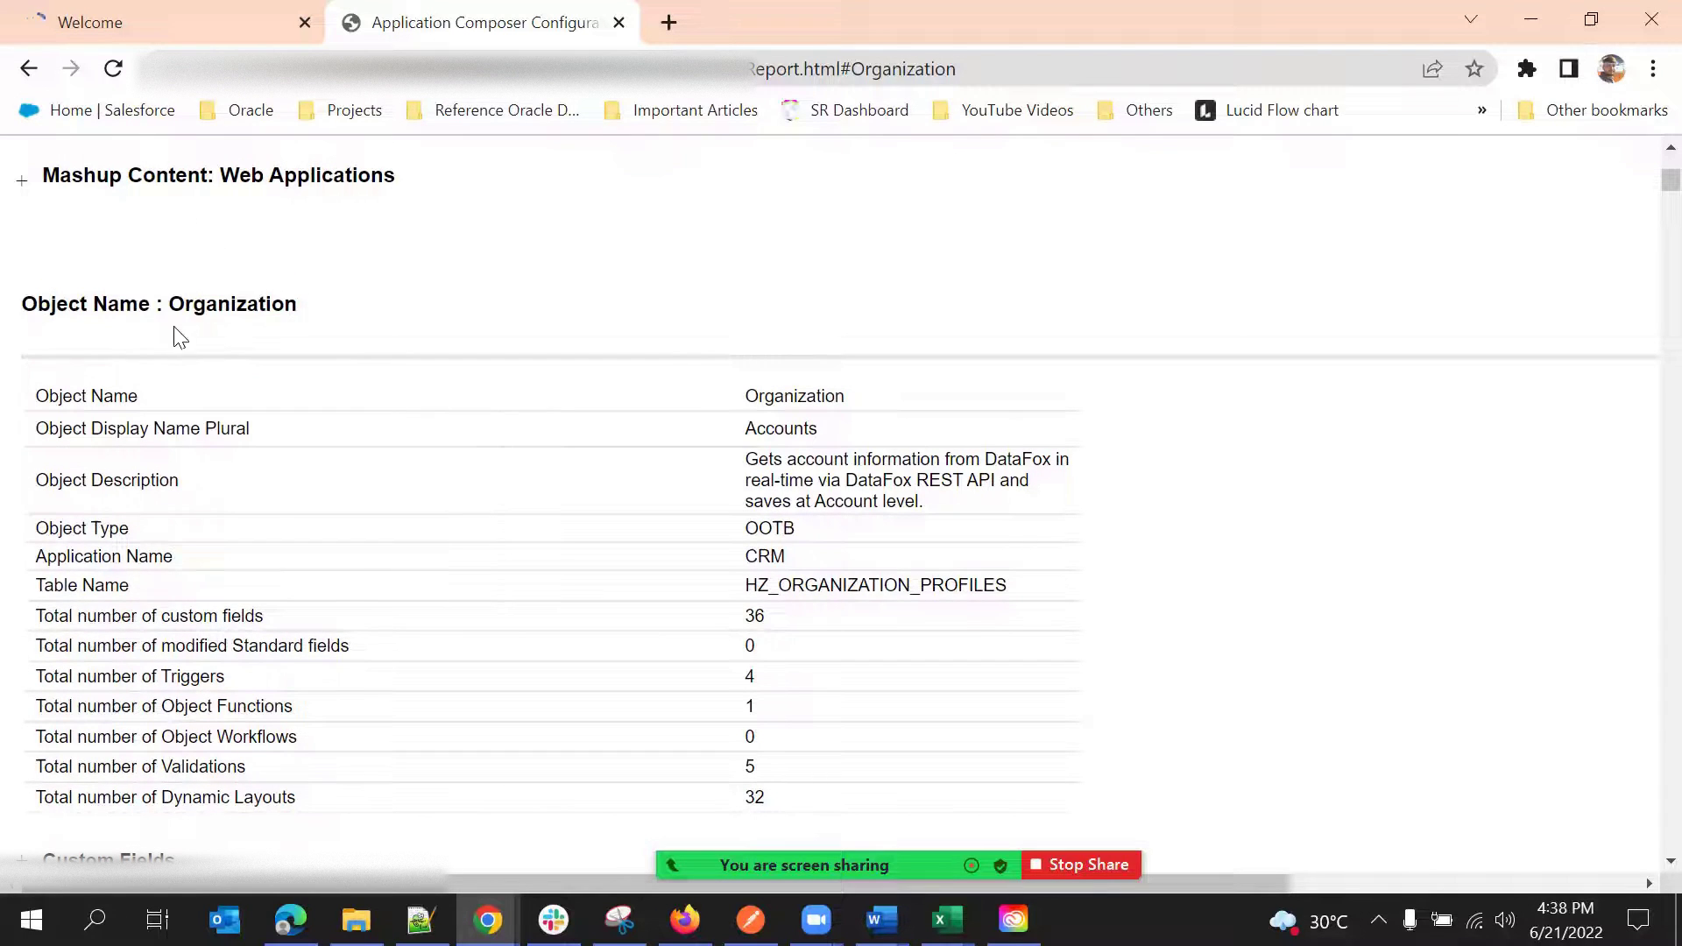
{"action": "double_click", "coordinate": [216, 301]}
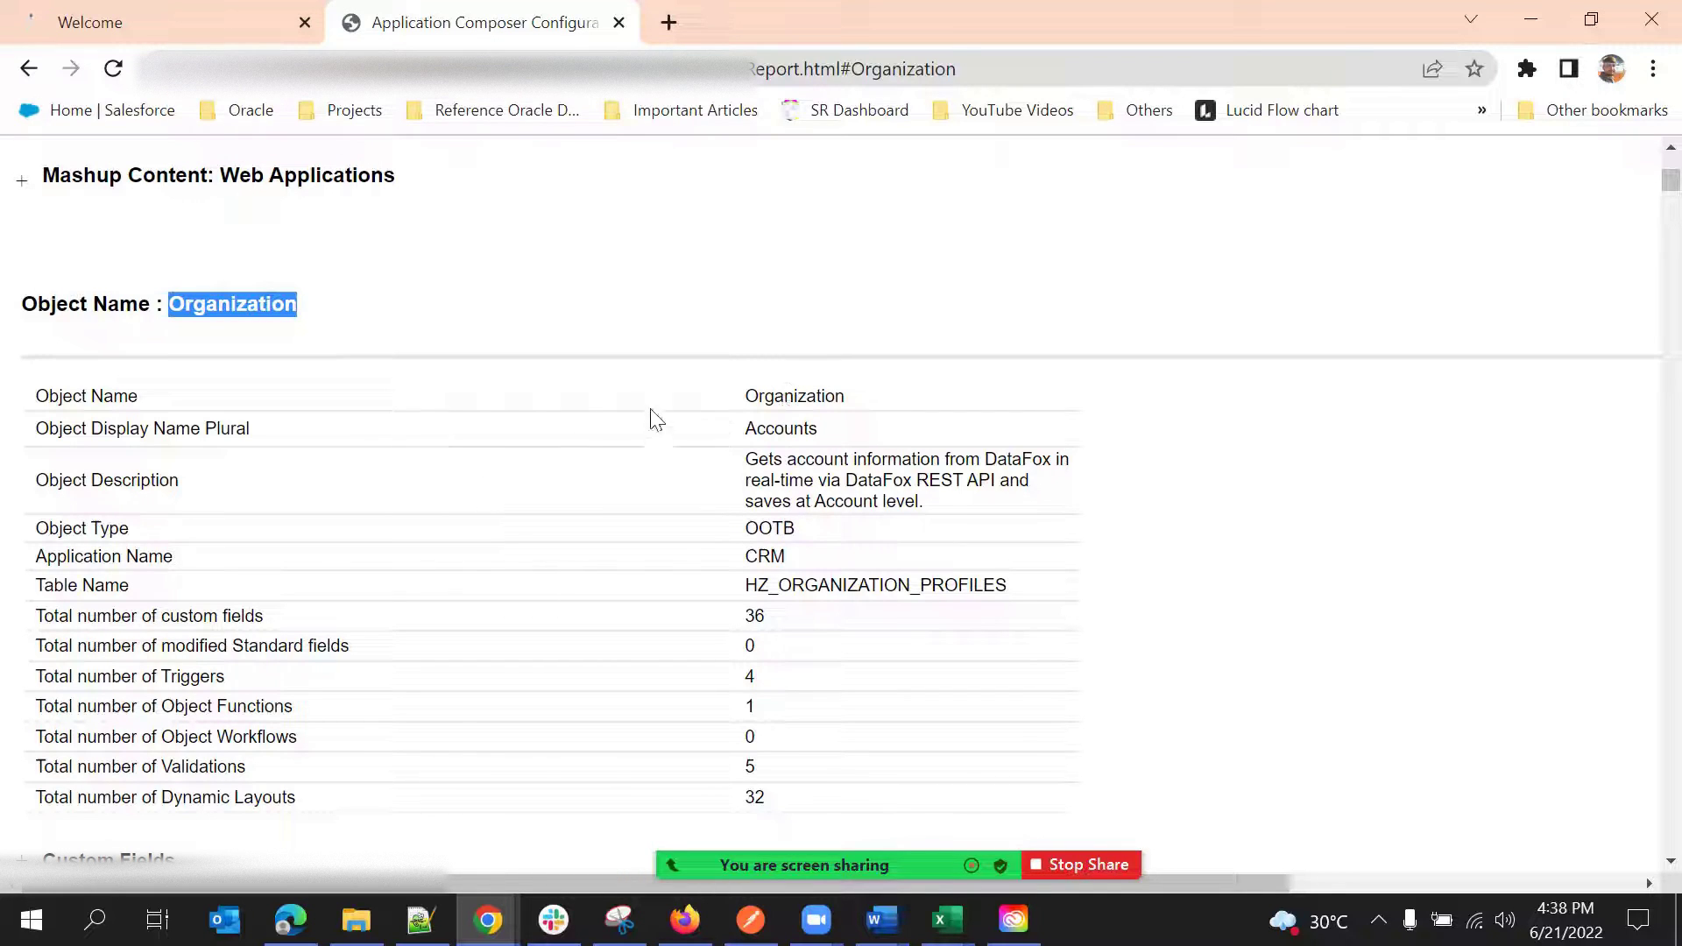
{"action": "double_click", "coordinate": [821, 395]}
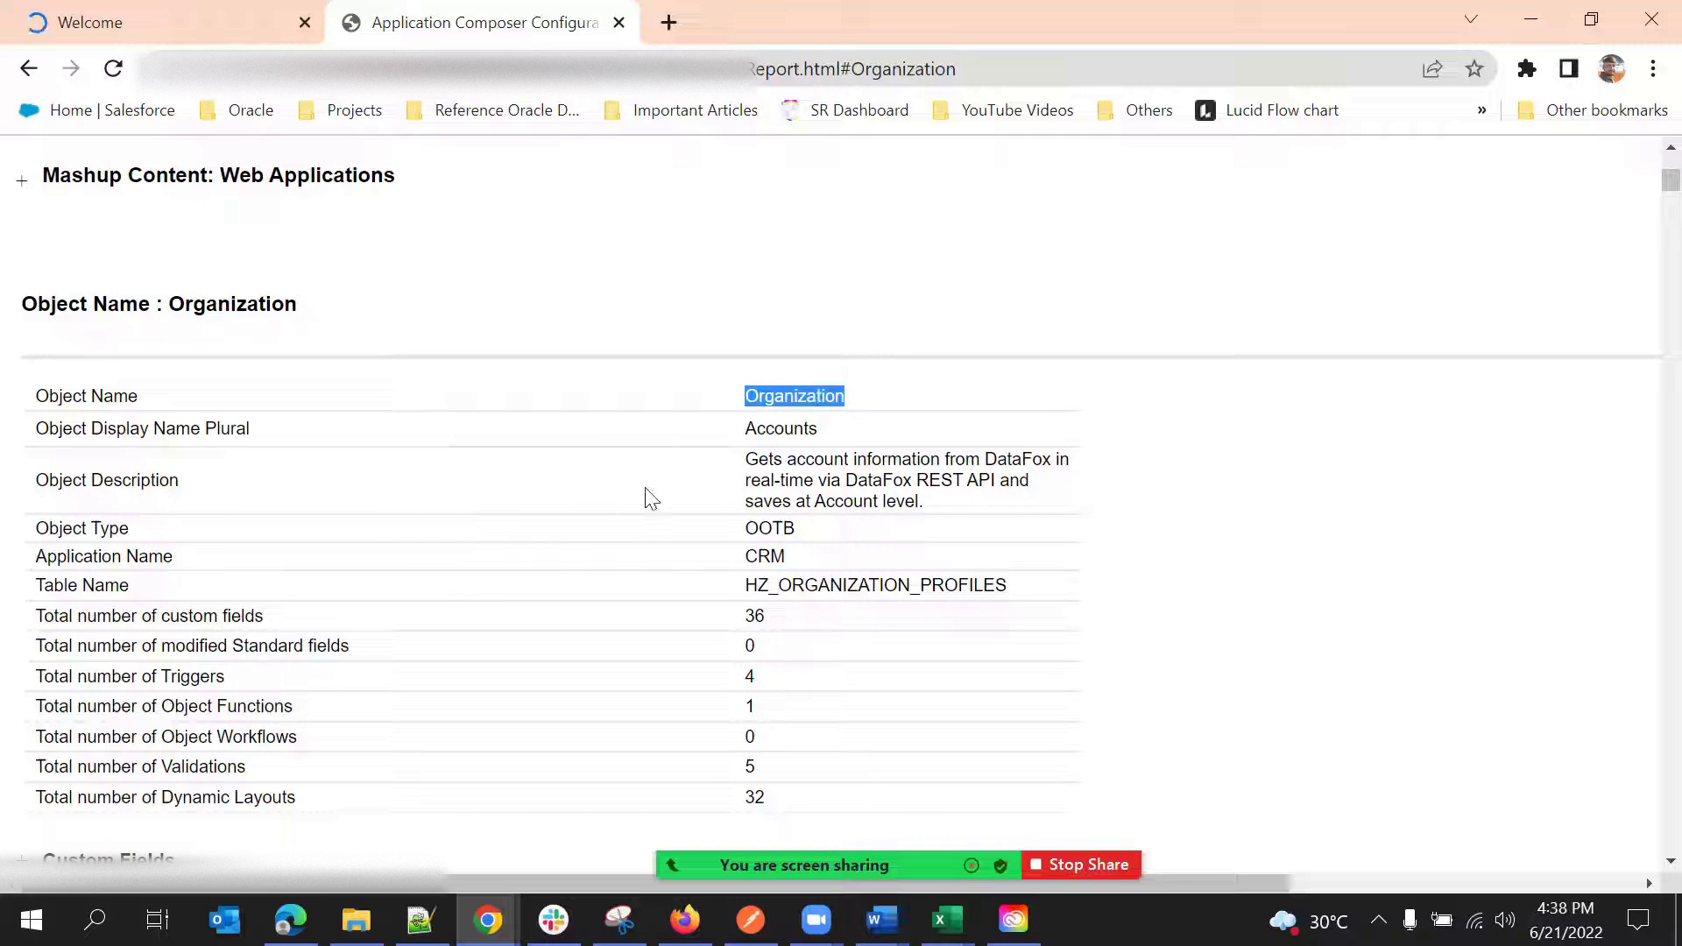
Step: Examine the Organization object's type and table name in its details table
{"action": "double_click", "coordinate": [793, 584]}
{"action": "scroll", "coordinate": [830, 524], "scroll_direction": "down", "scroll_amount": 1}
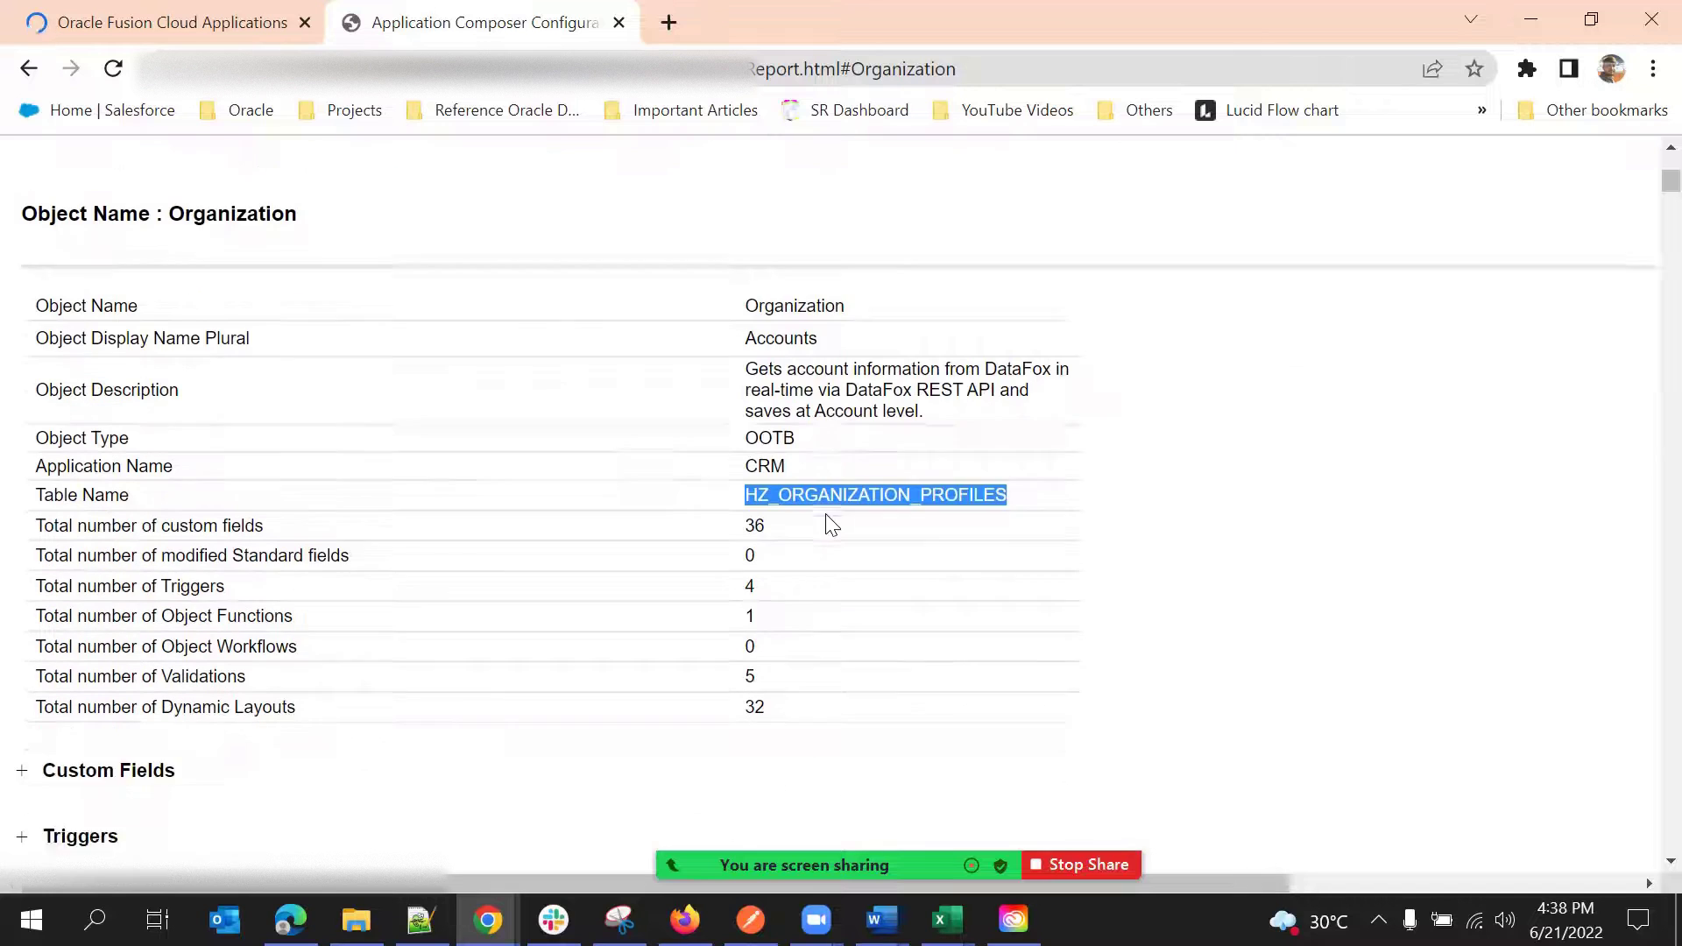
{"action": "scroll", "coordinate": [831, 524], "scroll_direction": "down", "scroll_amount": 1}
{"action": "double_click", "coordinate": [789, 402]}
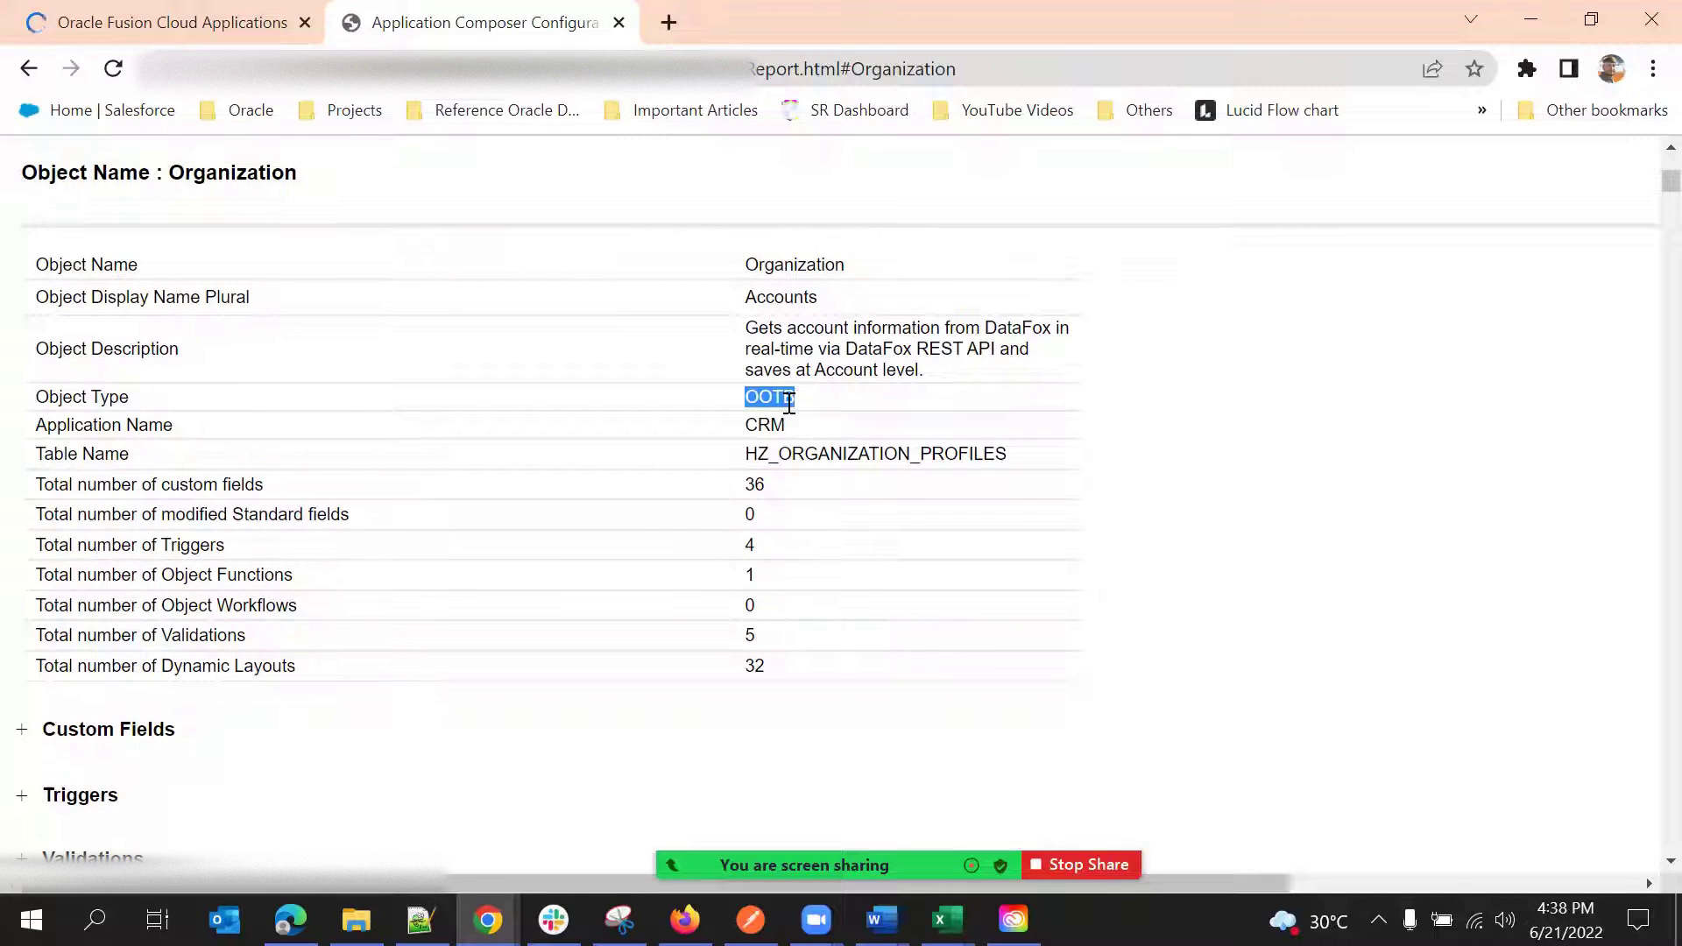
{"action": "double_click", "coordinate": [802, 453]}
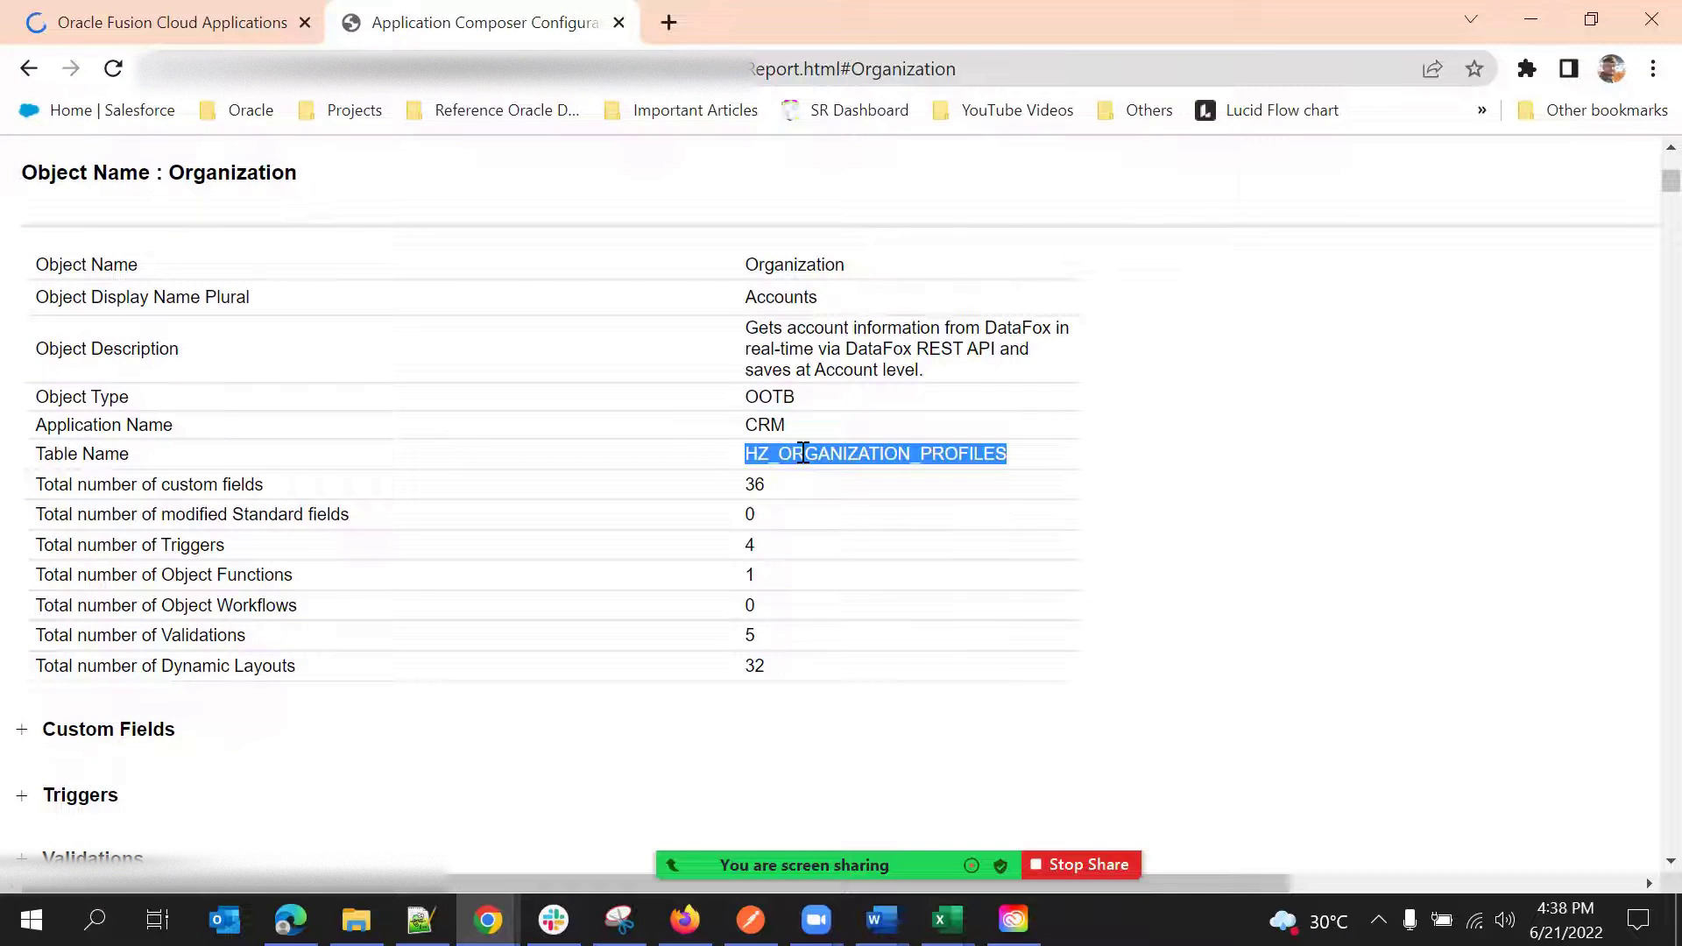
{"action": "right_click", "coordinate": [803, 453]}
{"action": "left_click", "coordinate": [841, 473]}
{"action": "left_click", "coordinate": [815, 451]}
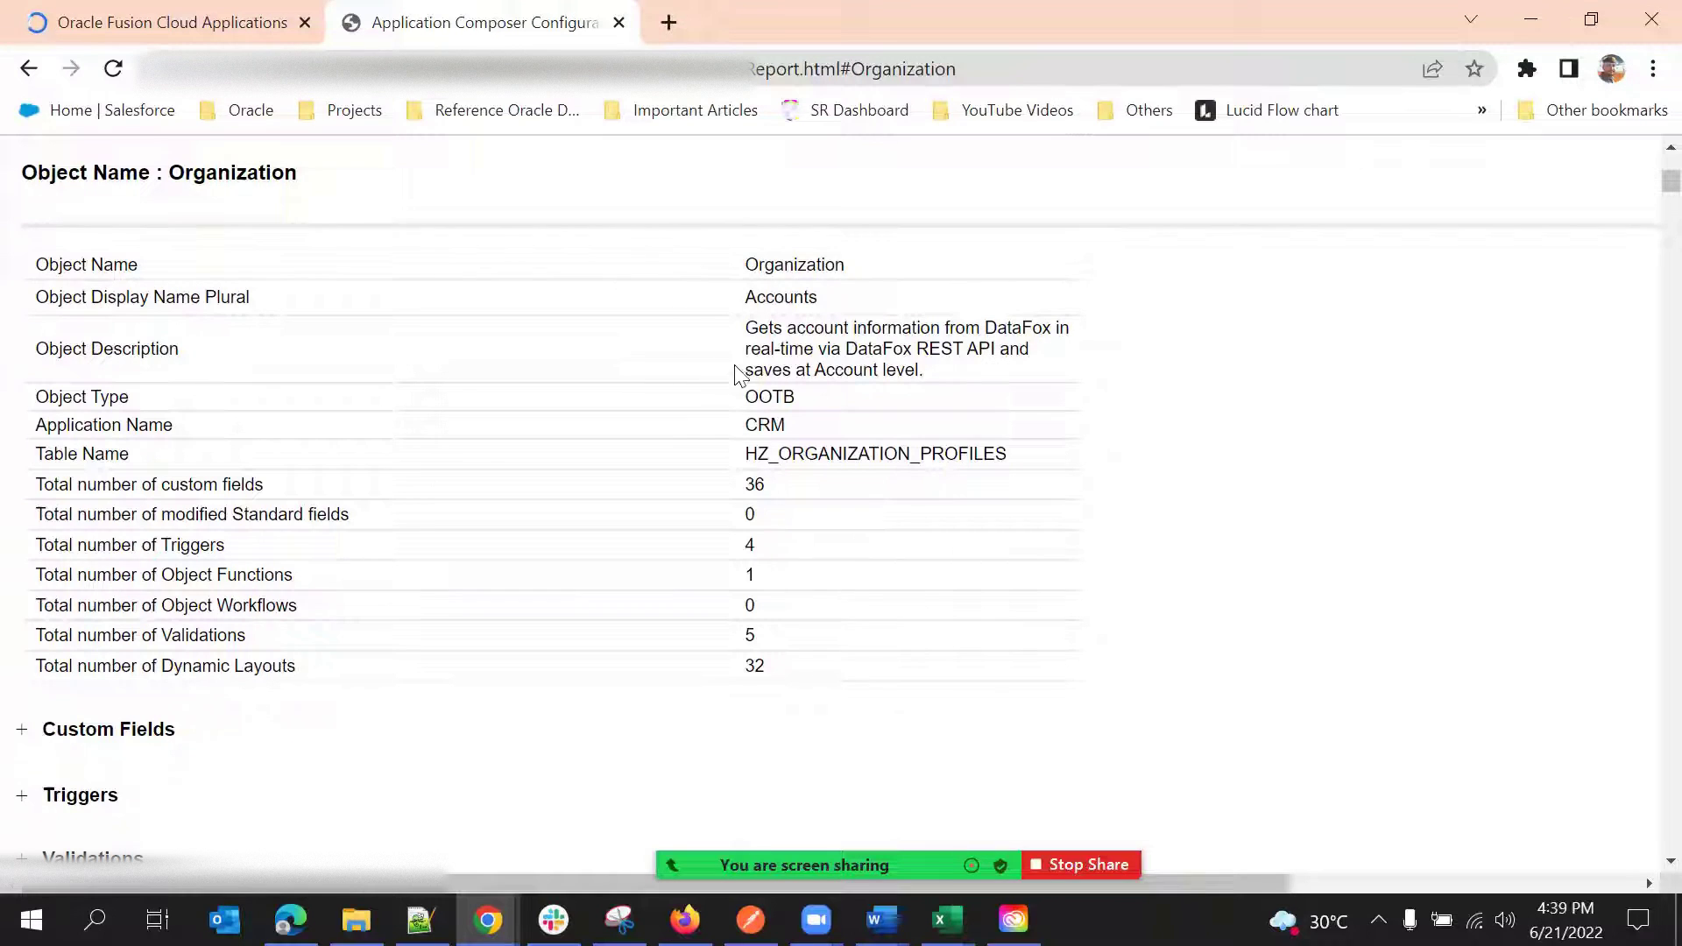
{"action": "double_click", "coordinate": [847, 449]}
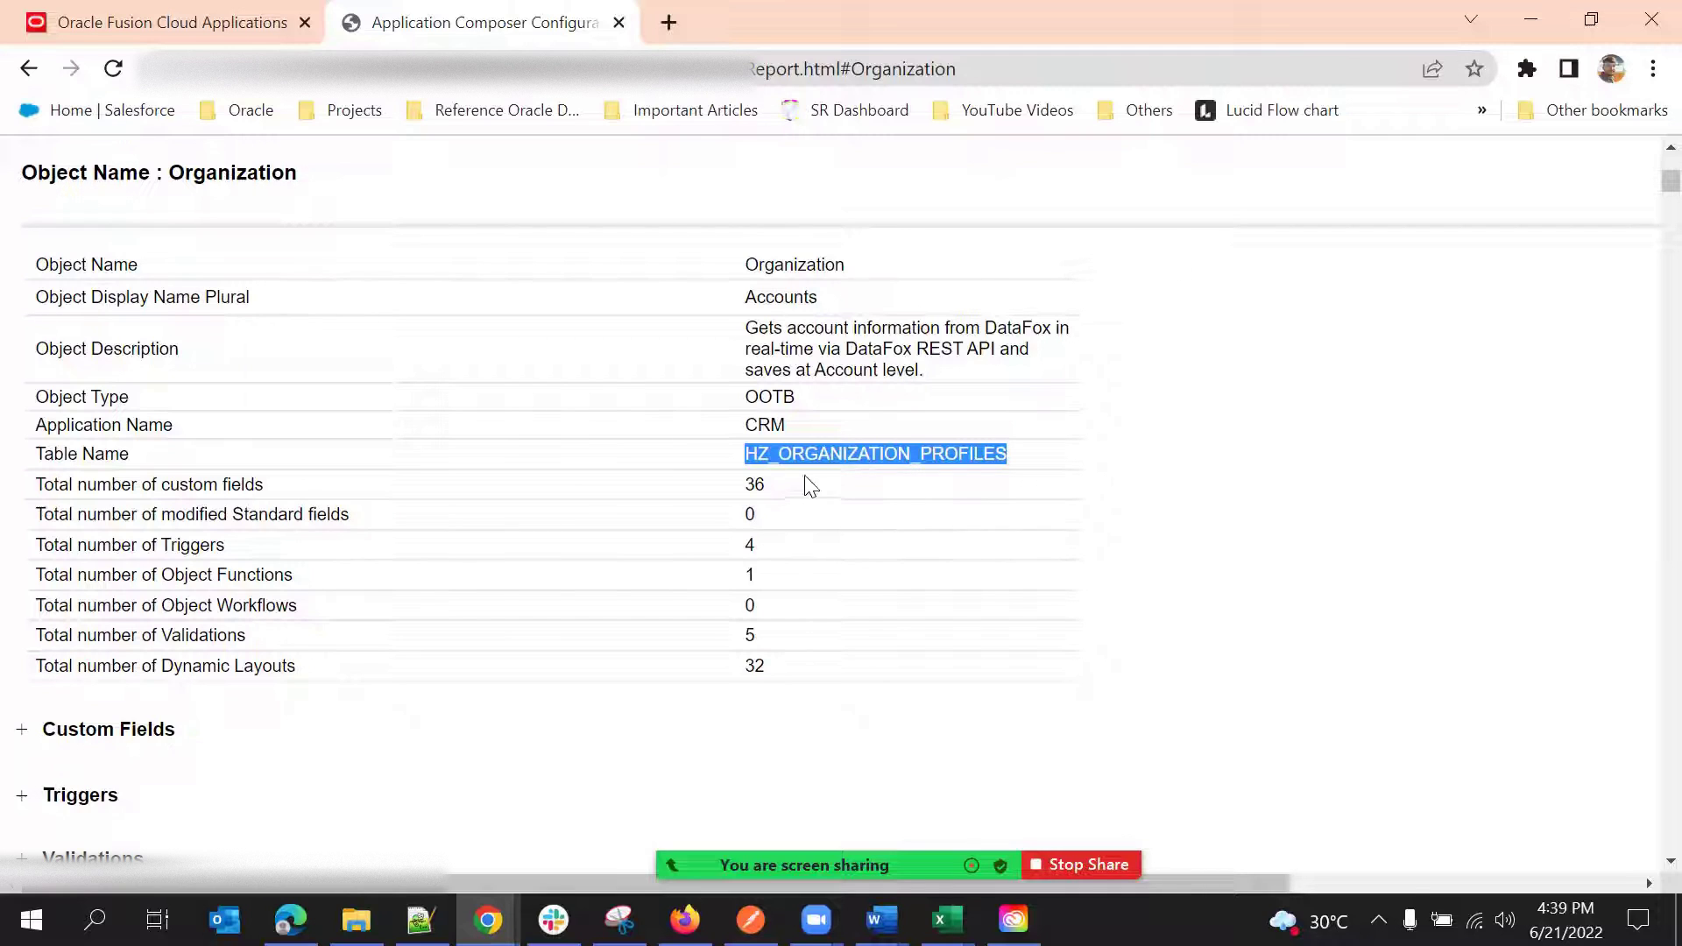
{"action": "left_click", "coordinate": [820, 462]}
{"action": "double_click", "coordinate": [876, 453]}
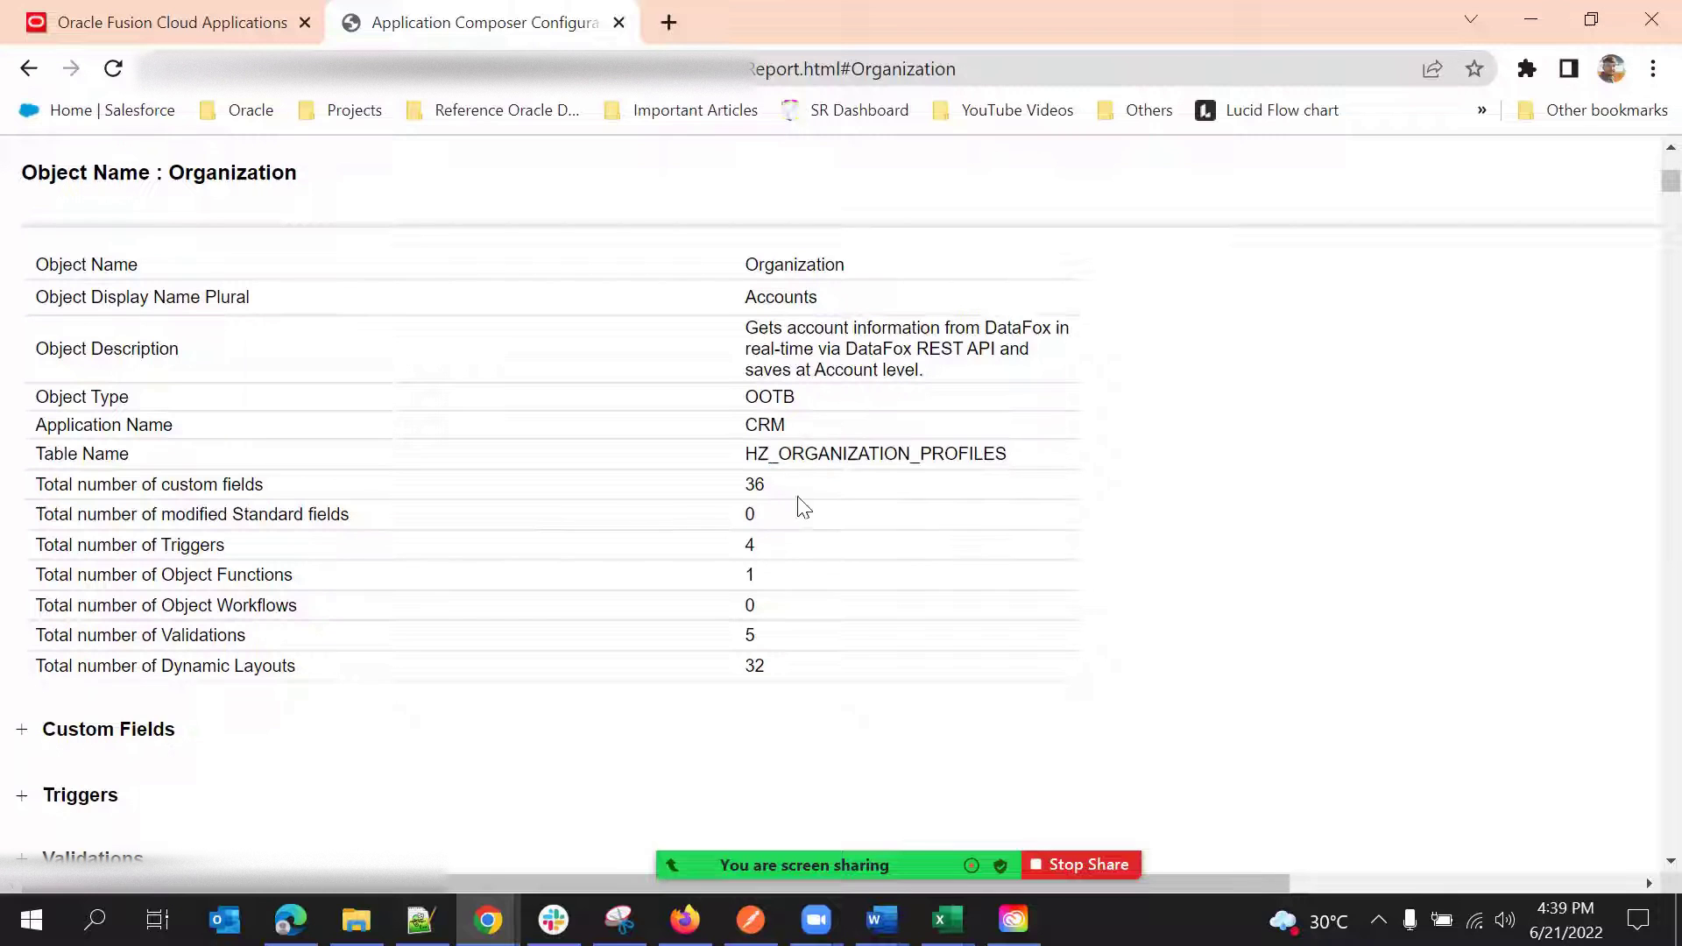
Step: Expand the Organization object's Custom Fields section and look over its field list
{"action": "scroll", "coordinate": [706, 412], "scroll_direction": "down", "scroll_amount": 3}
{"action": "scroll", "coordinate": [723, 326], "scroll_direction": "up", "scroll_amount": 2}
{"action": "left_click", "coordinate": [710, 394]}
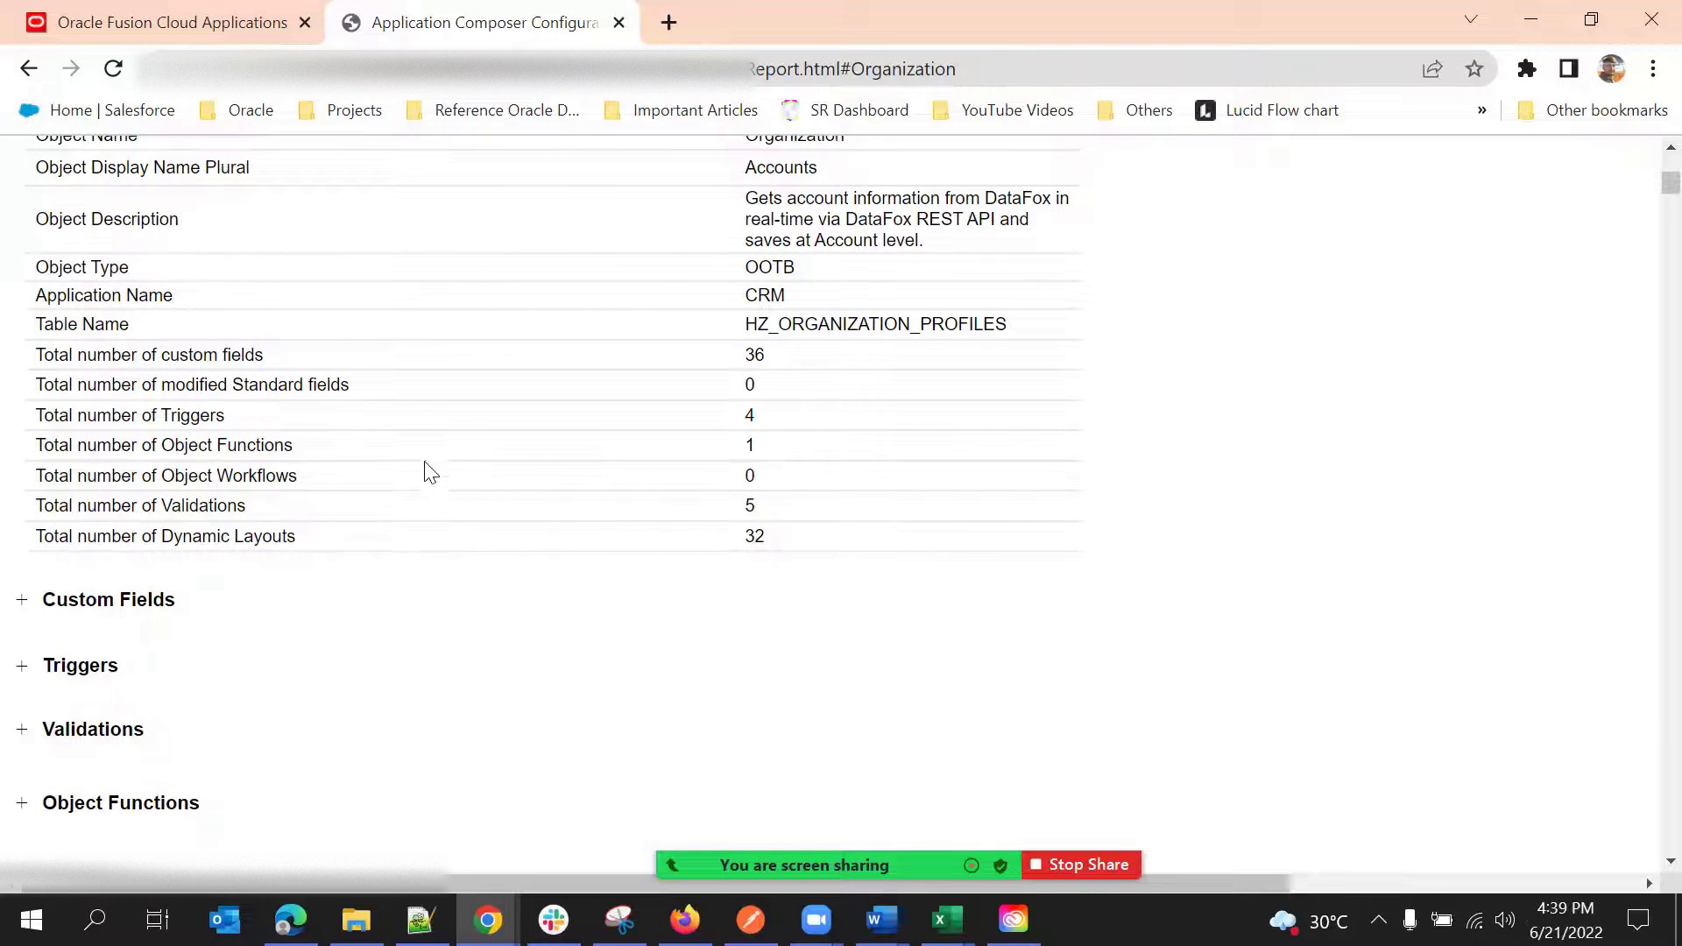
{"action": "scroll", "coordinate": [364, 469], "scroll_direction": "up", "scroll_amount": 1}
{"action": "scroll", "coordinate": [53, 478], "scroll_direction": "down", "scroll_amount": 2}
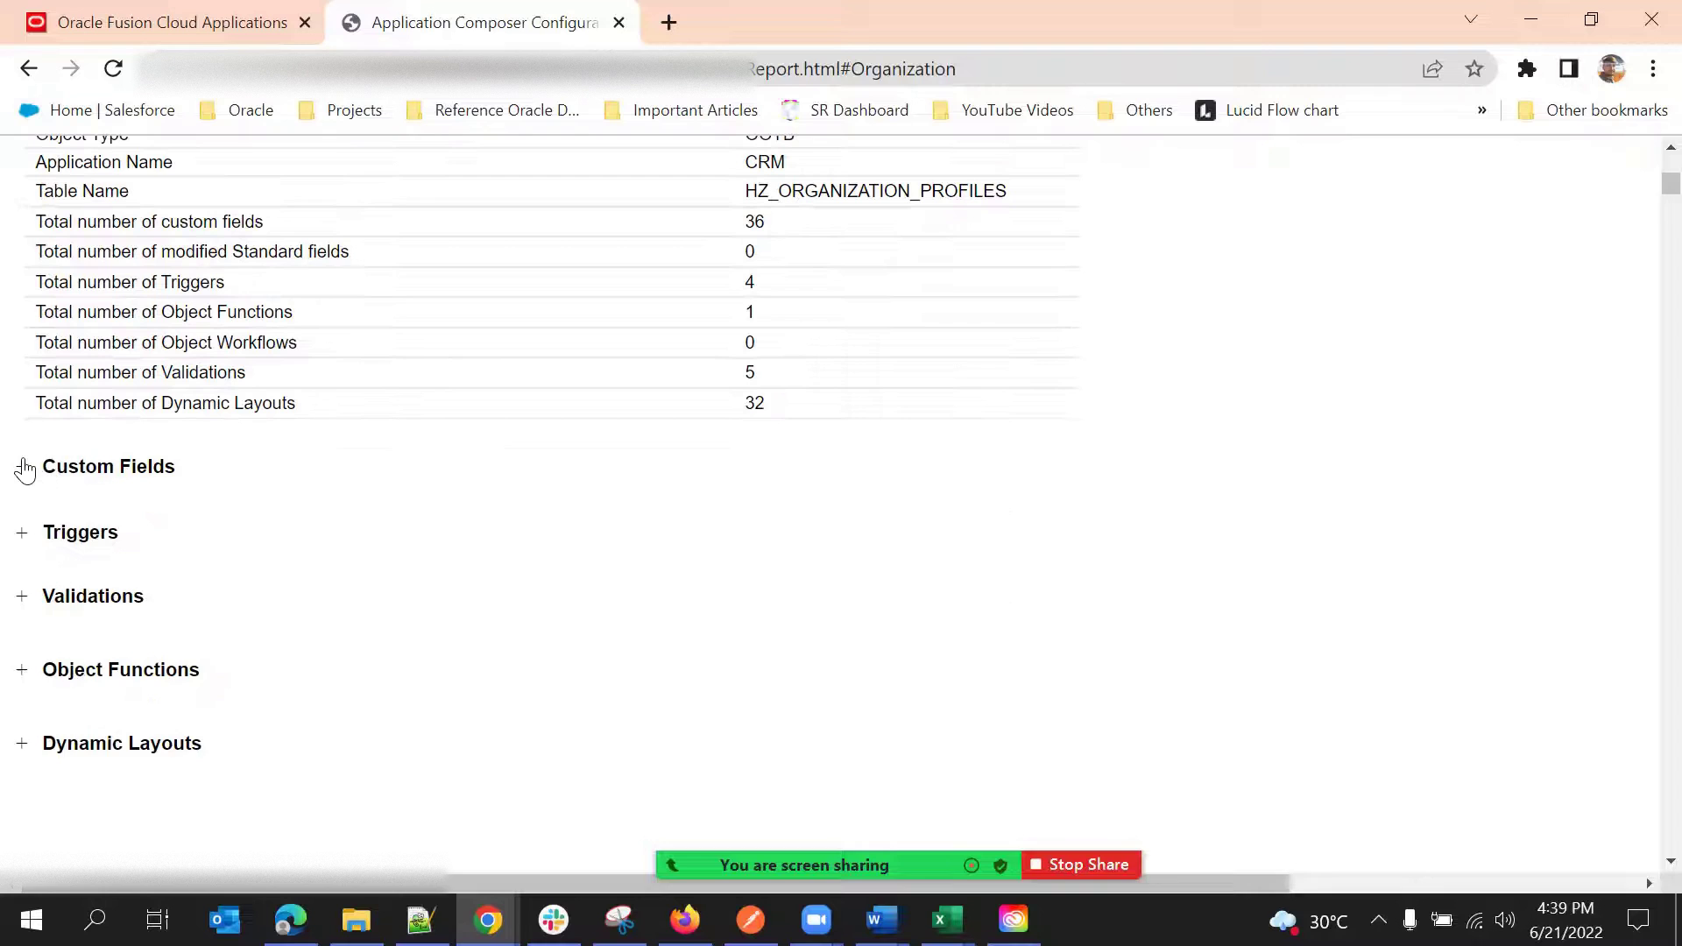
{"action": "left_click", "coordinate": [25, 469]}
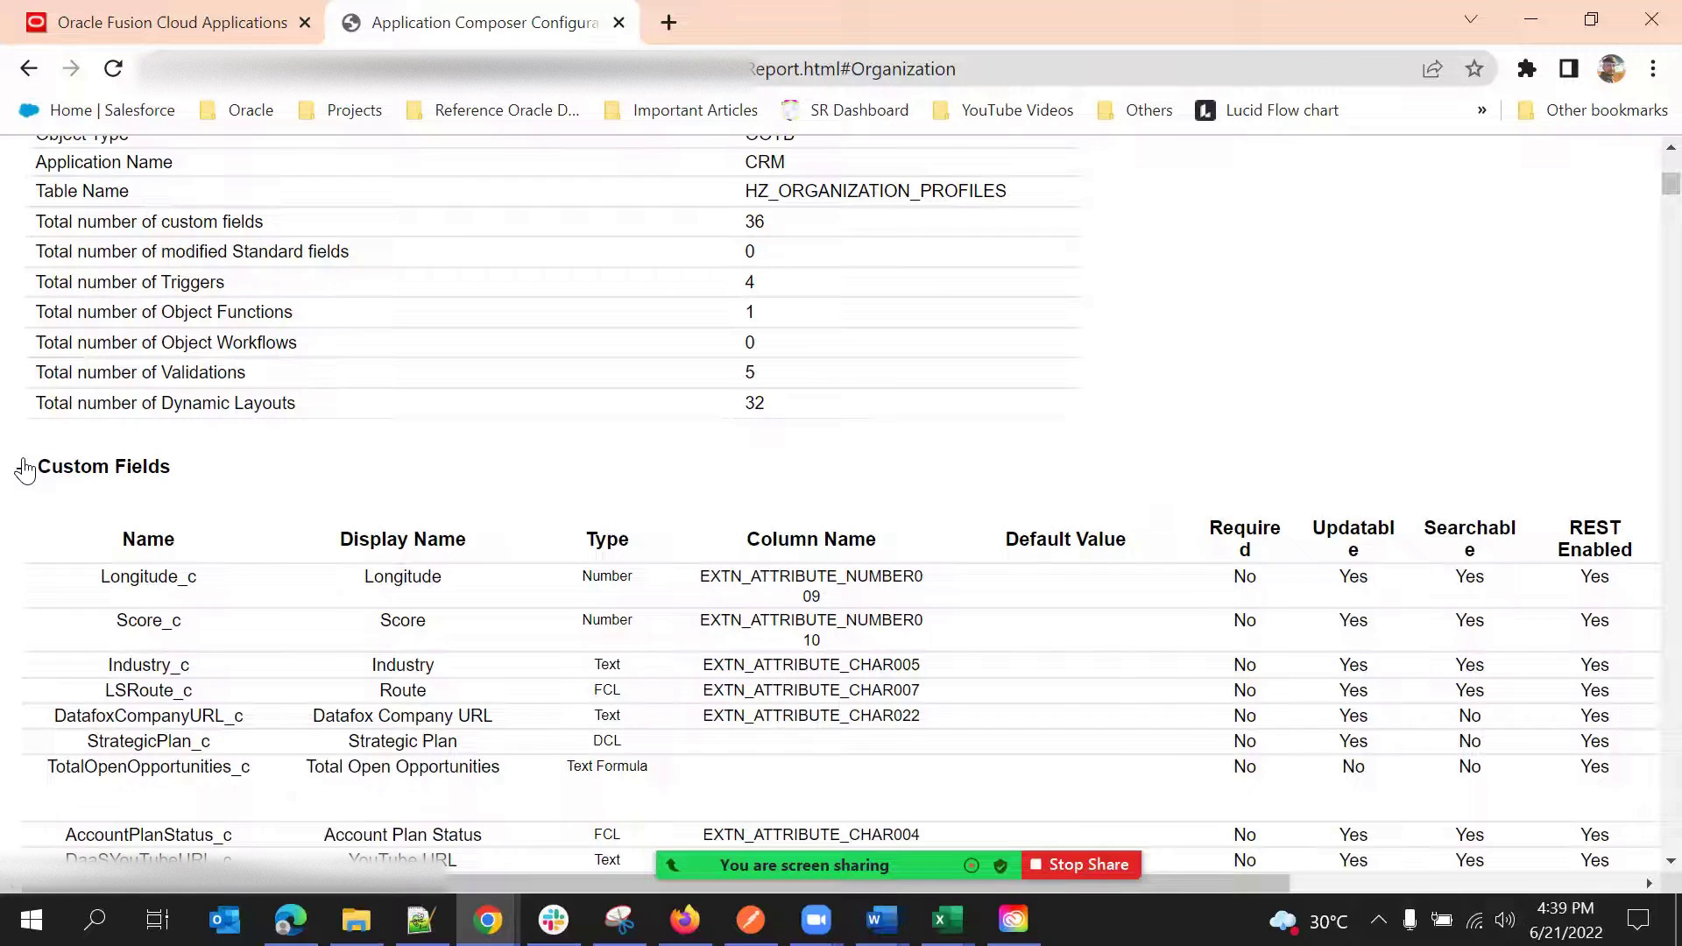
{"action": "scroll", "coordinate": [123, 517], "scroll_direction": "down", "scroll_amount": 1}
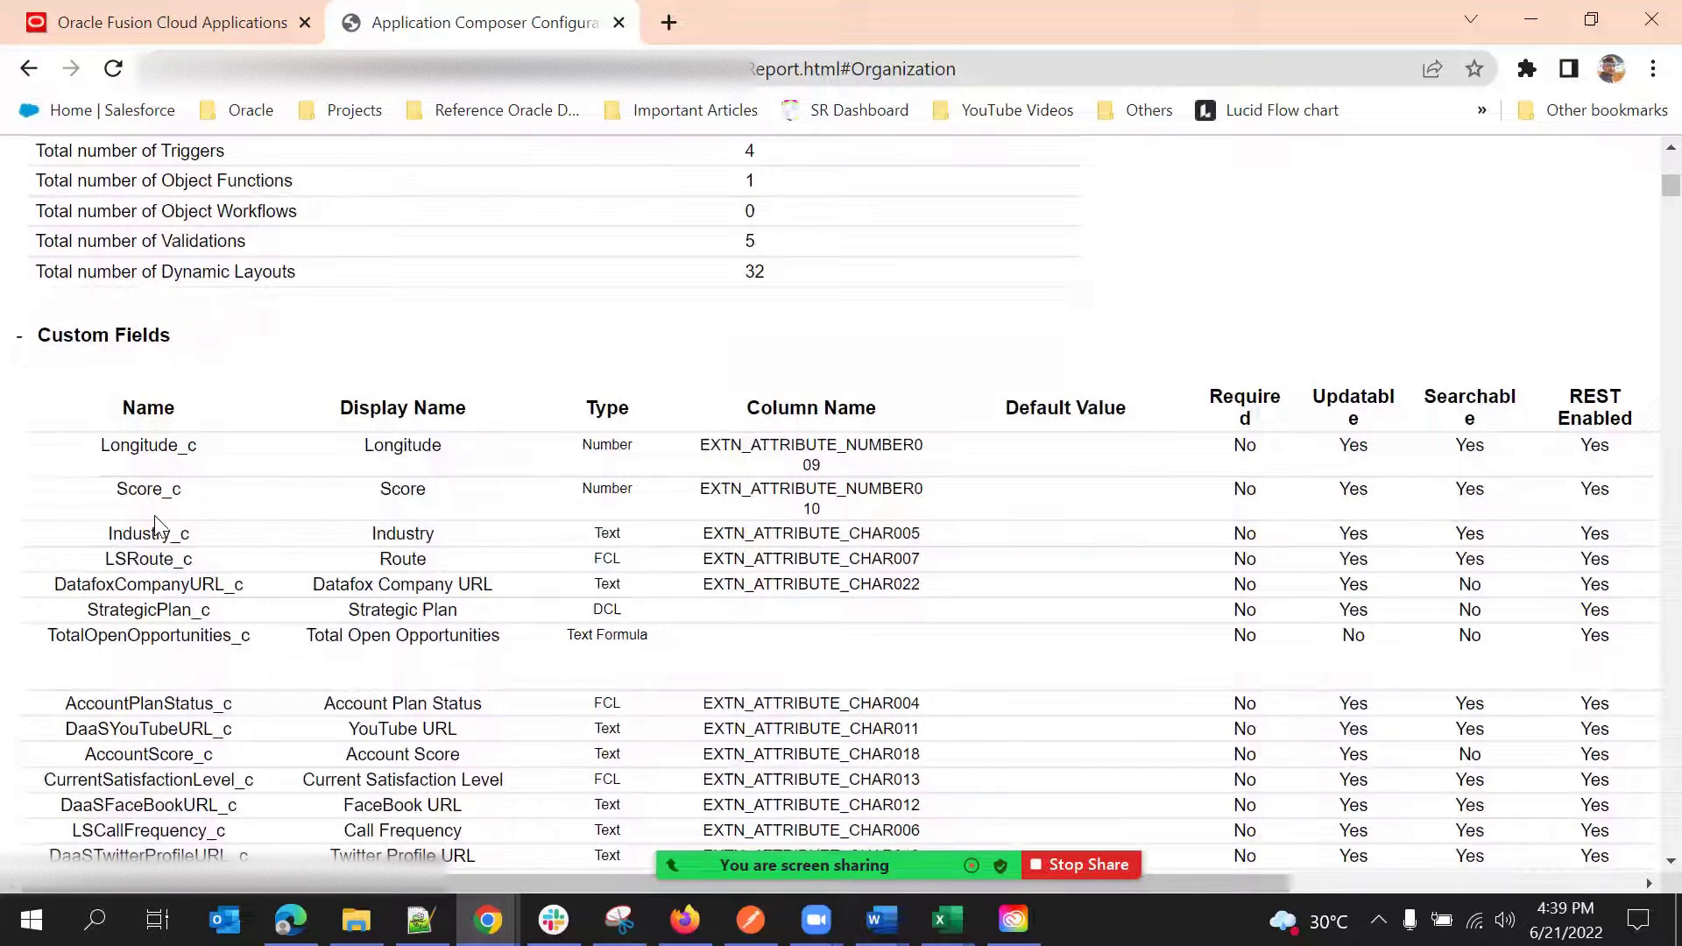
{"action": "scroll", "coordinate": [179, 526], "scroll_direction": "up", "scroll_amount": 1}
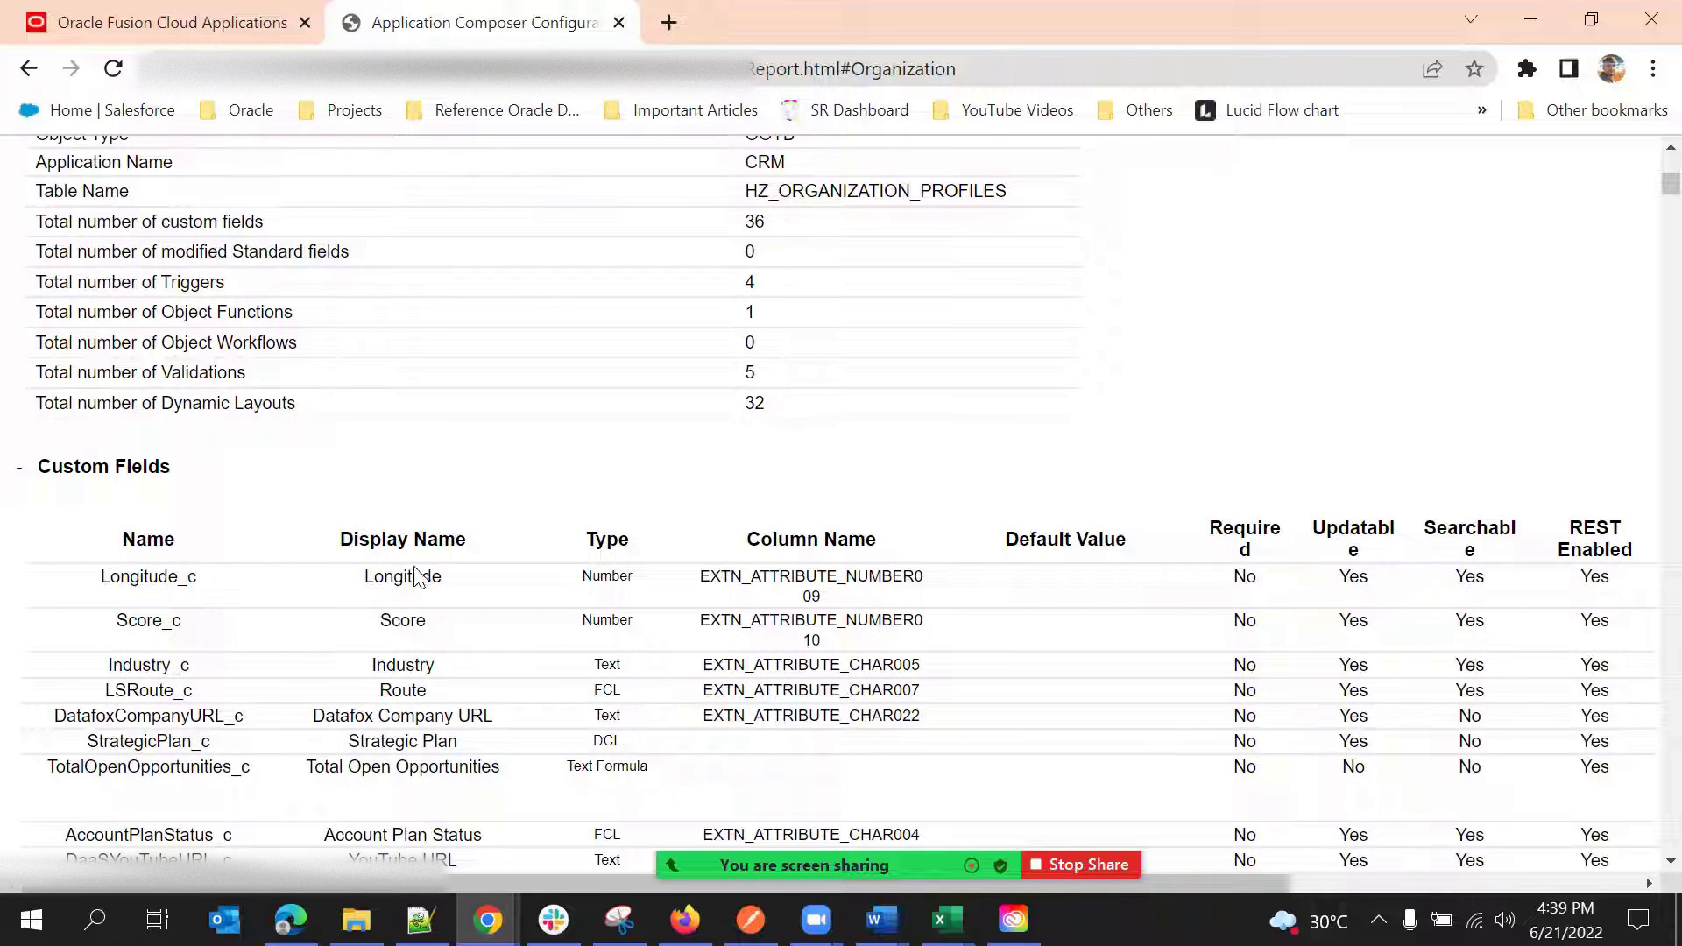
Step: Examine the Type and Column Name columns of the custom fields, including the column name of Longitude_c
{"action": "double_click", "coordinate": [607, 540]}
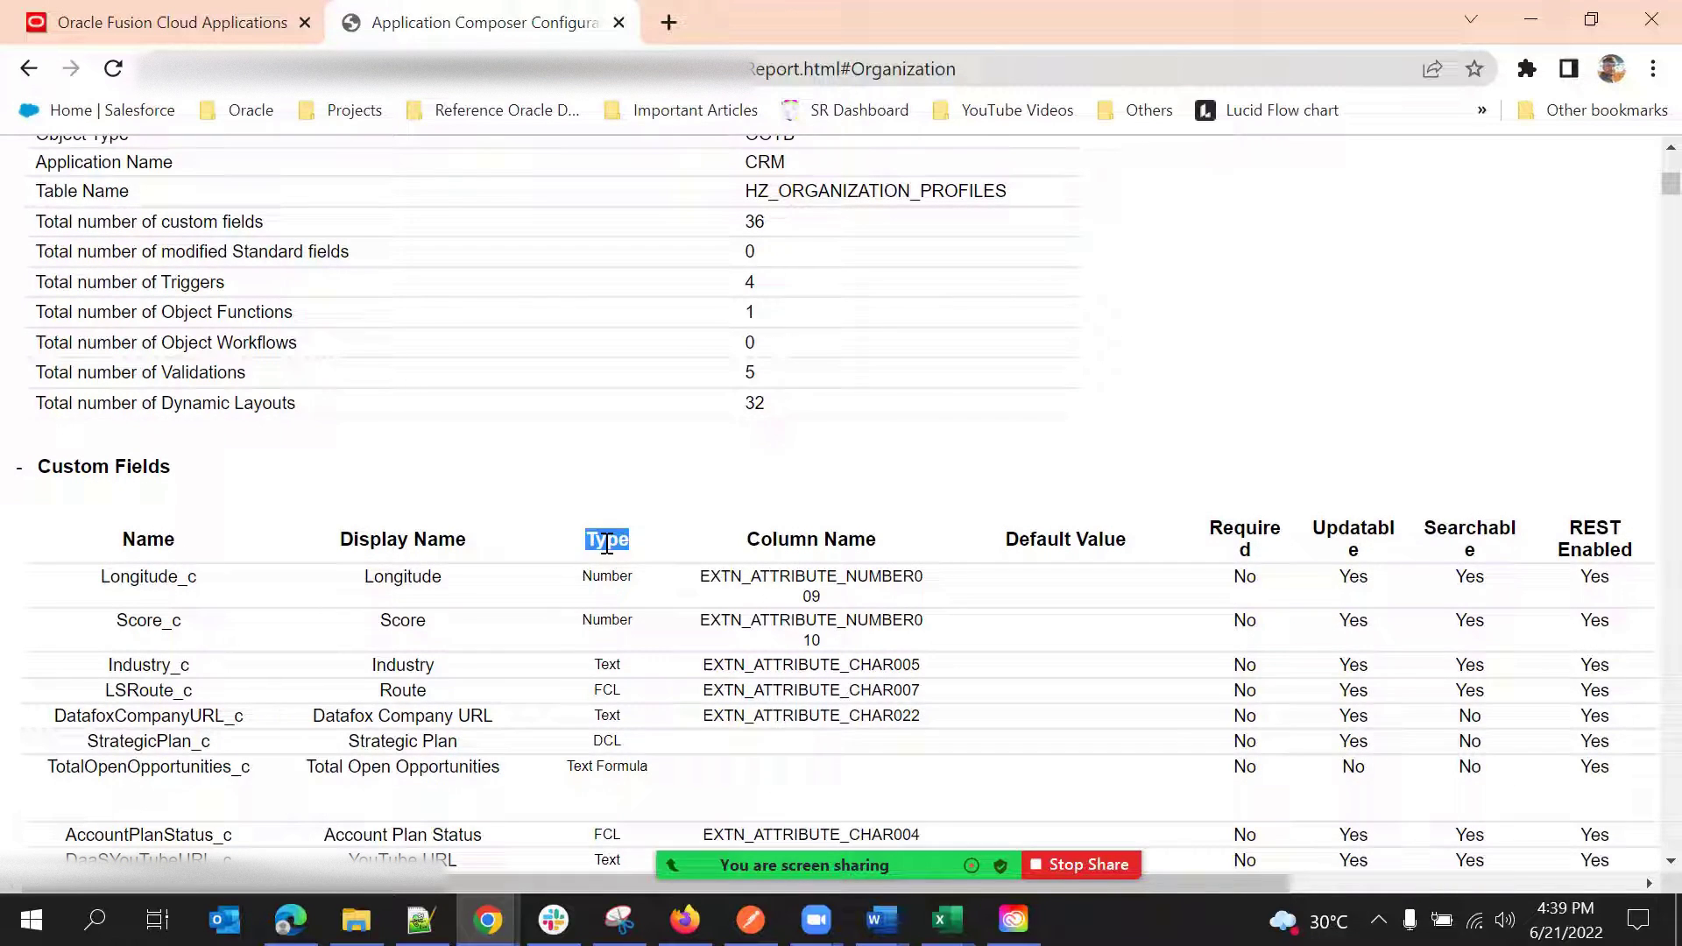
{"action": "double_click", "coordinate": [825, 542]}
{"action": "left_click", "coordinate": [825, 544]}
{"action": "triple_click", "coordinate": [825, 544]}
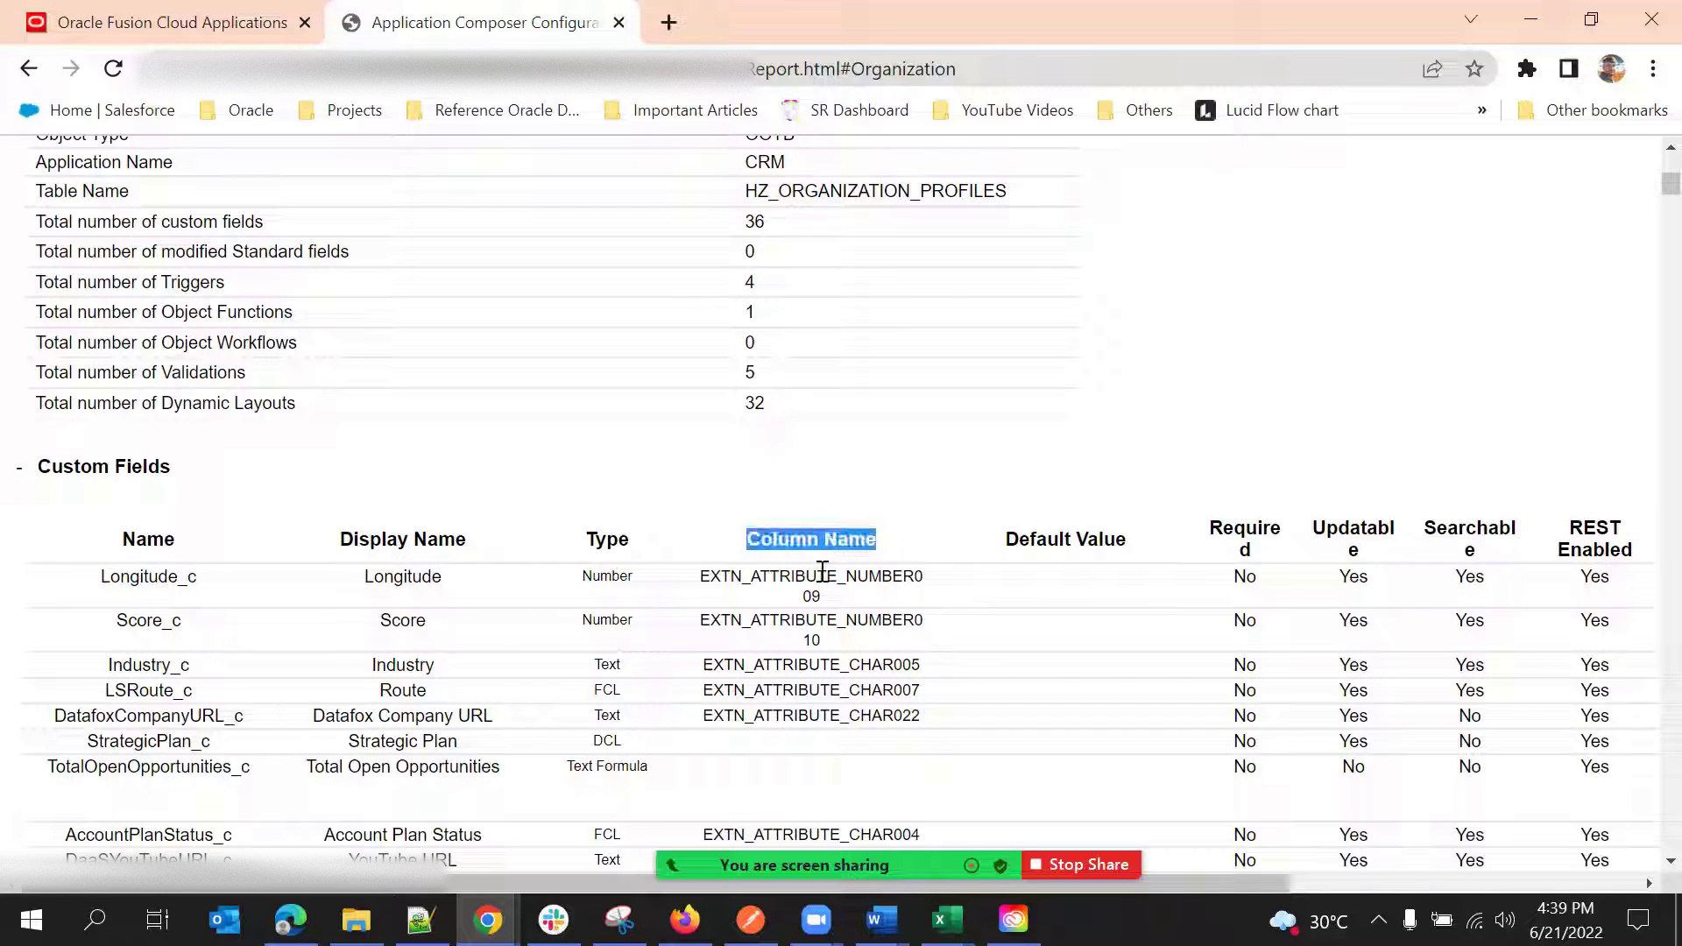
{"action": "triple_click", "coordinate": [818, 581]}
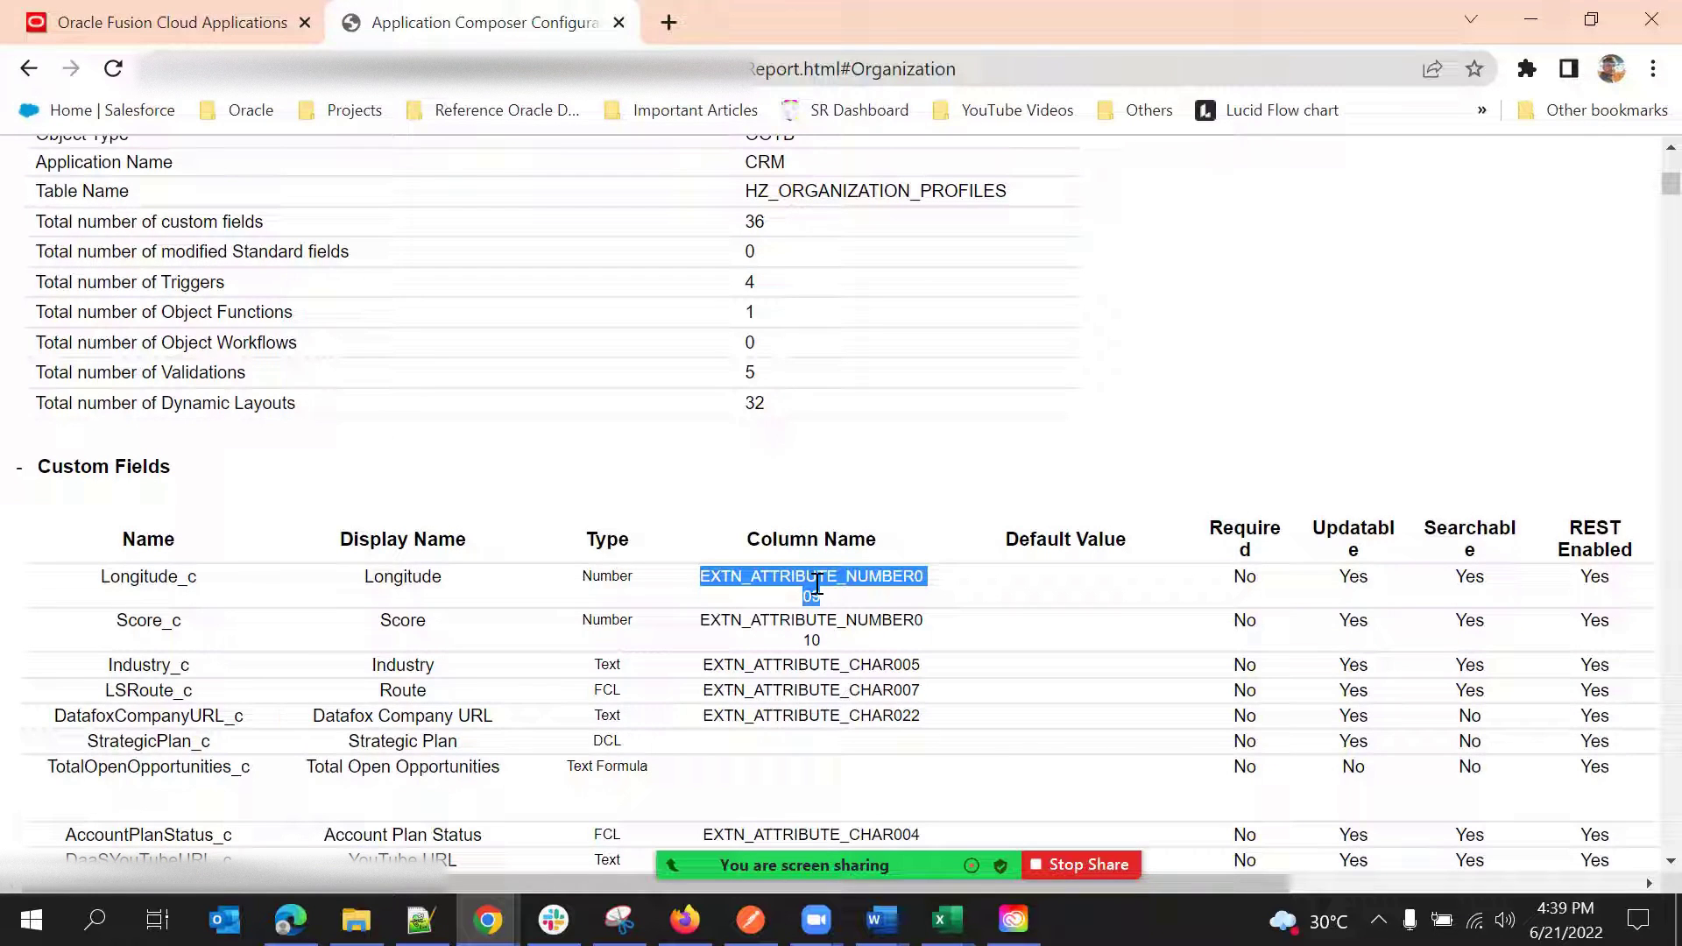
Step: Match the Longitude_c custom field with its database column name and the Organization object's table name
{"action": "double_click", "coordinate": [872, 191]}
{"action": "double_click", "coordinate": [151, 577]}
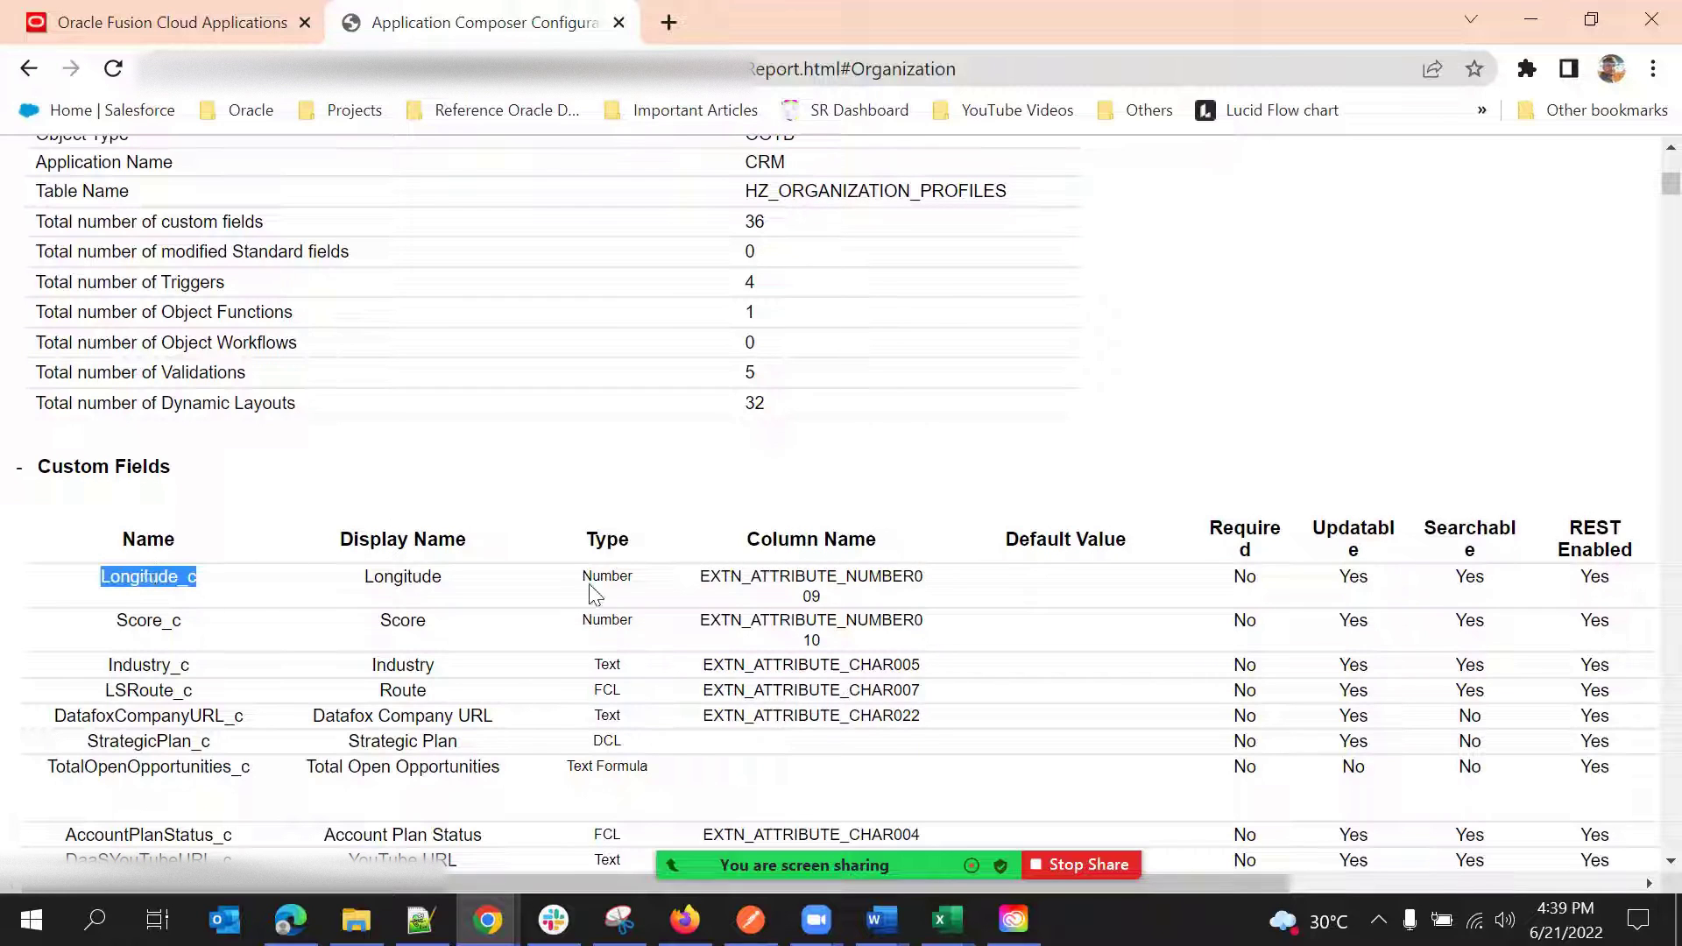
{"action": "left_click", "coordinate": [800, 576]}
{"action": "double_click", "coordinate": [800, 576]}
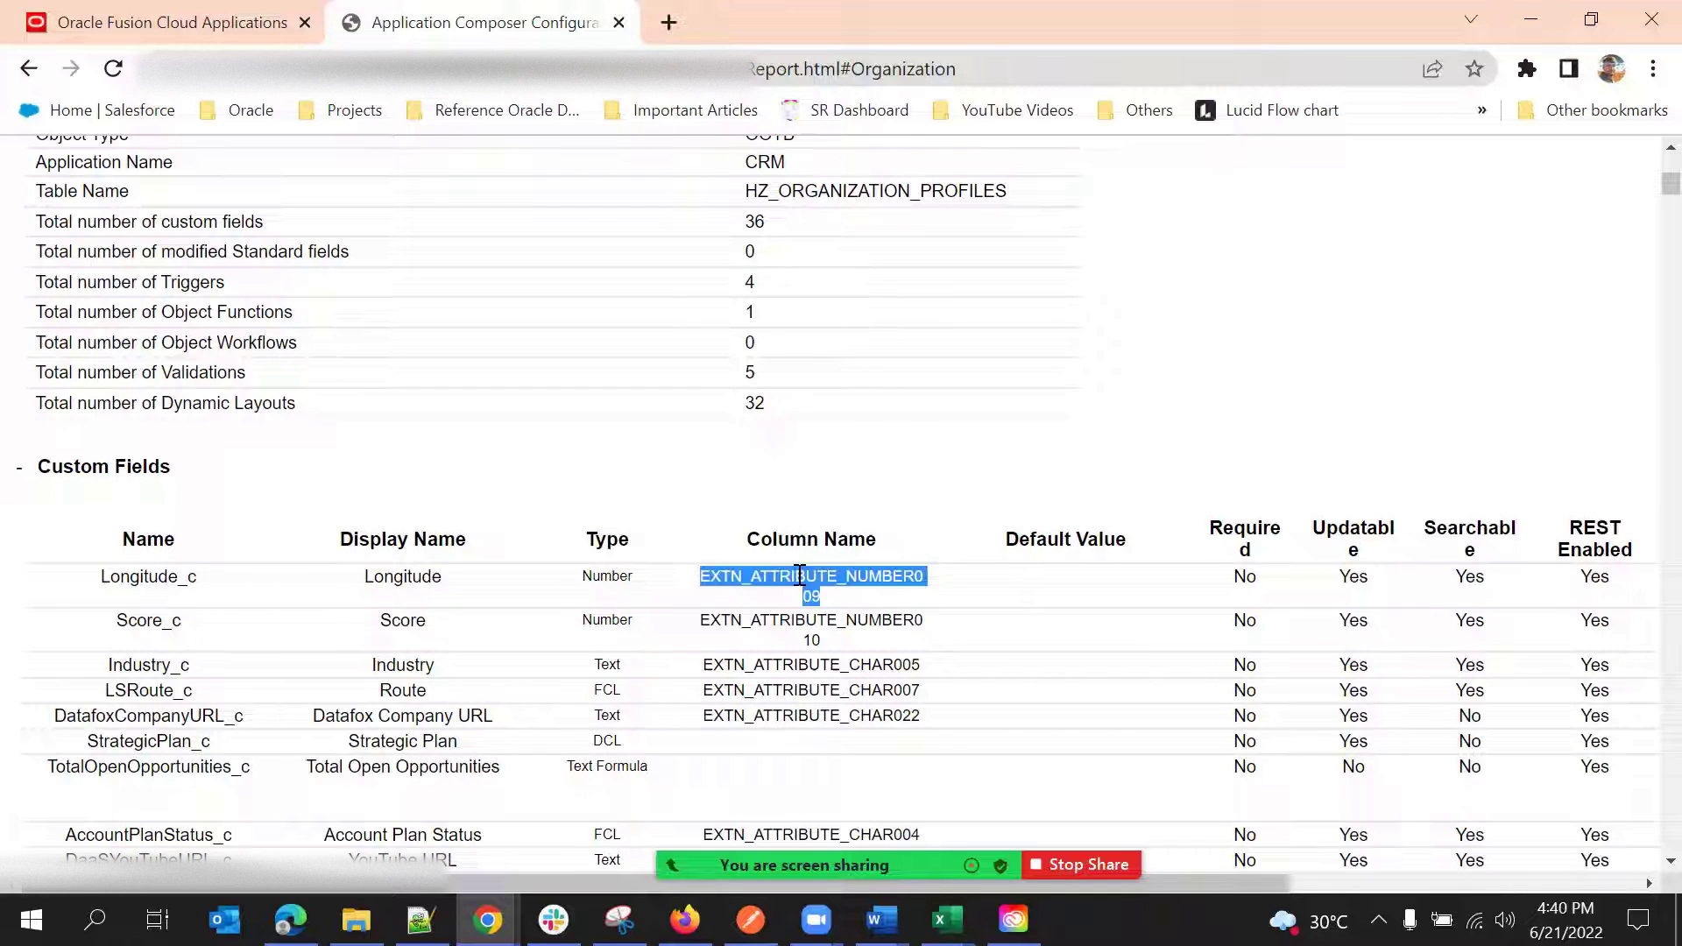
{"action": "double_click", "coordinate": [164, 568]}
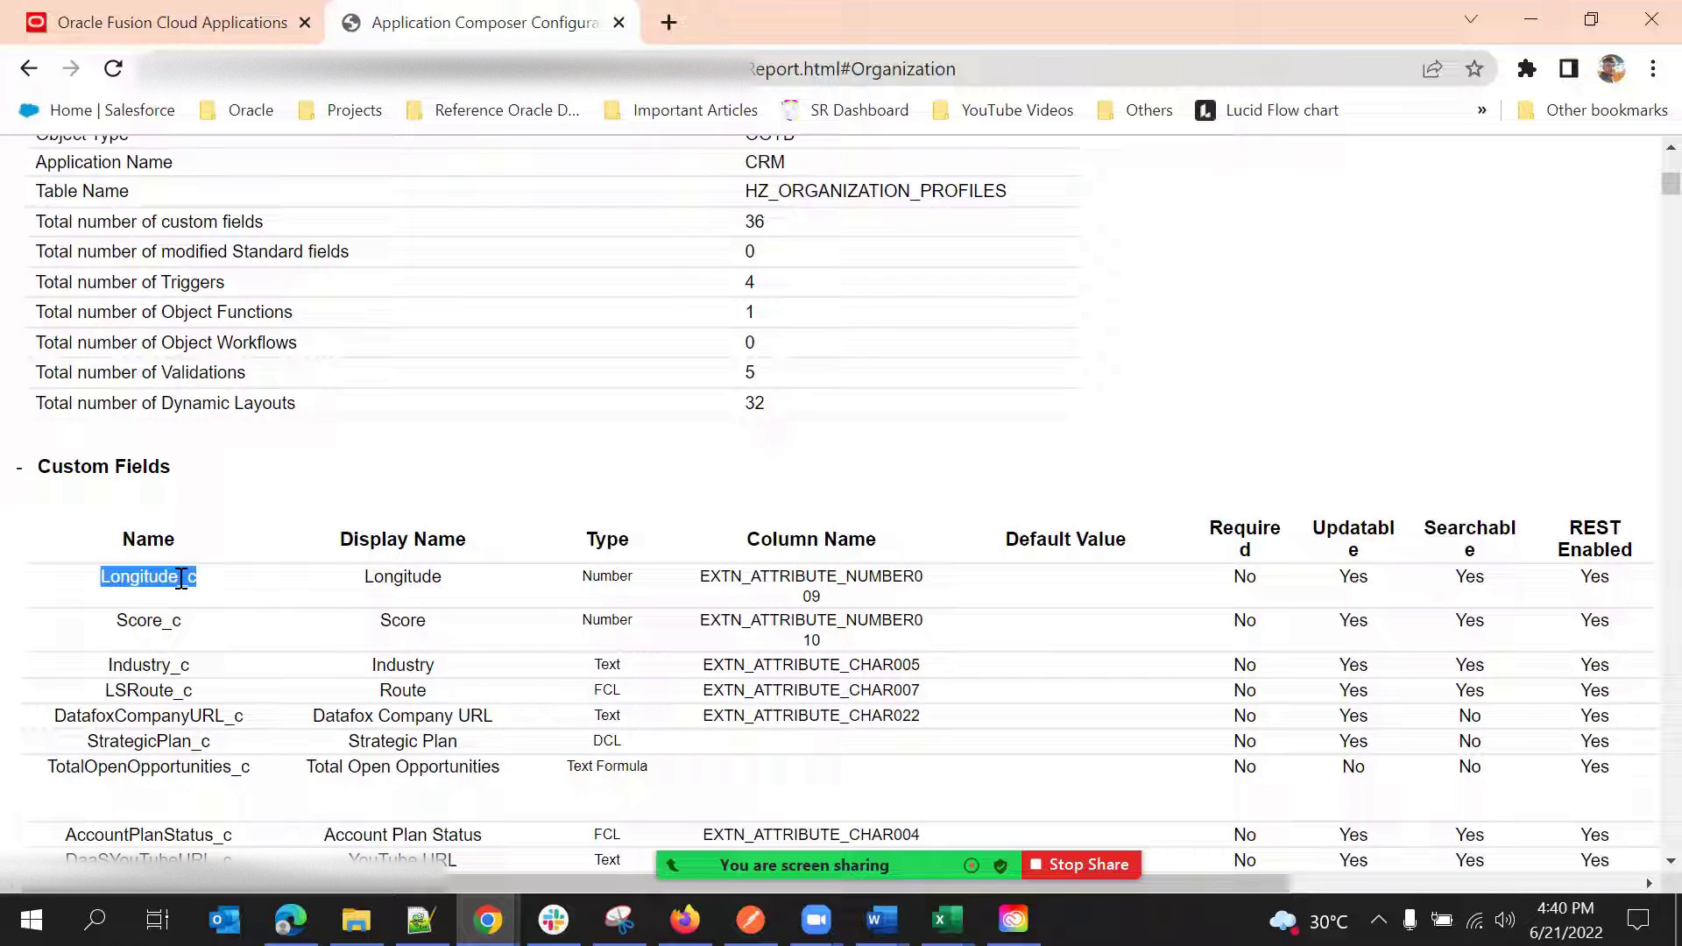
{"action": "left_click", "coordinate": [702, 571]}
{"action": "double_click", "coordinate": [836, 595]}
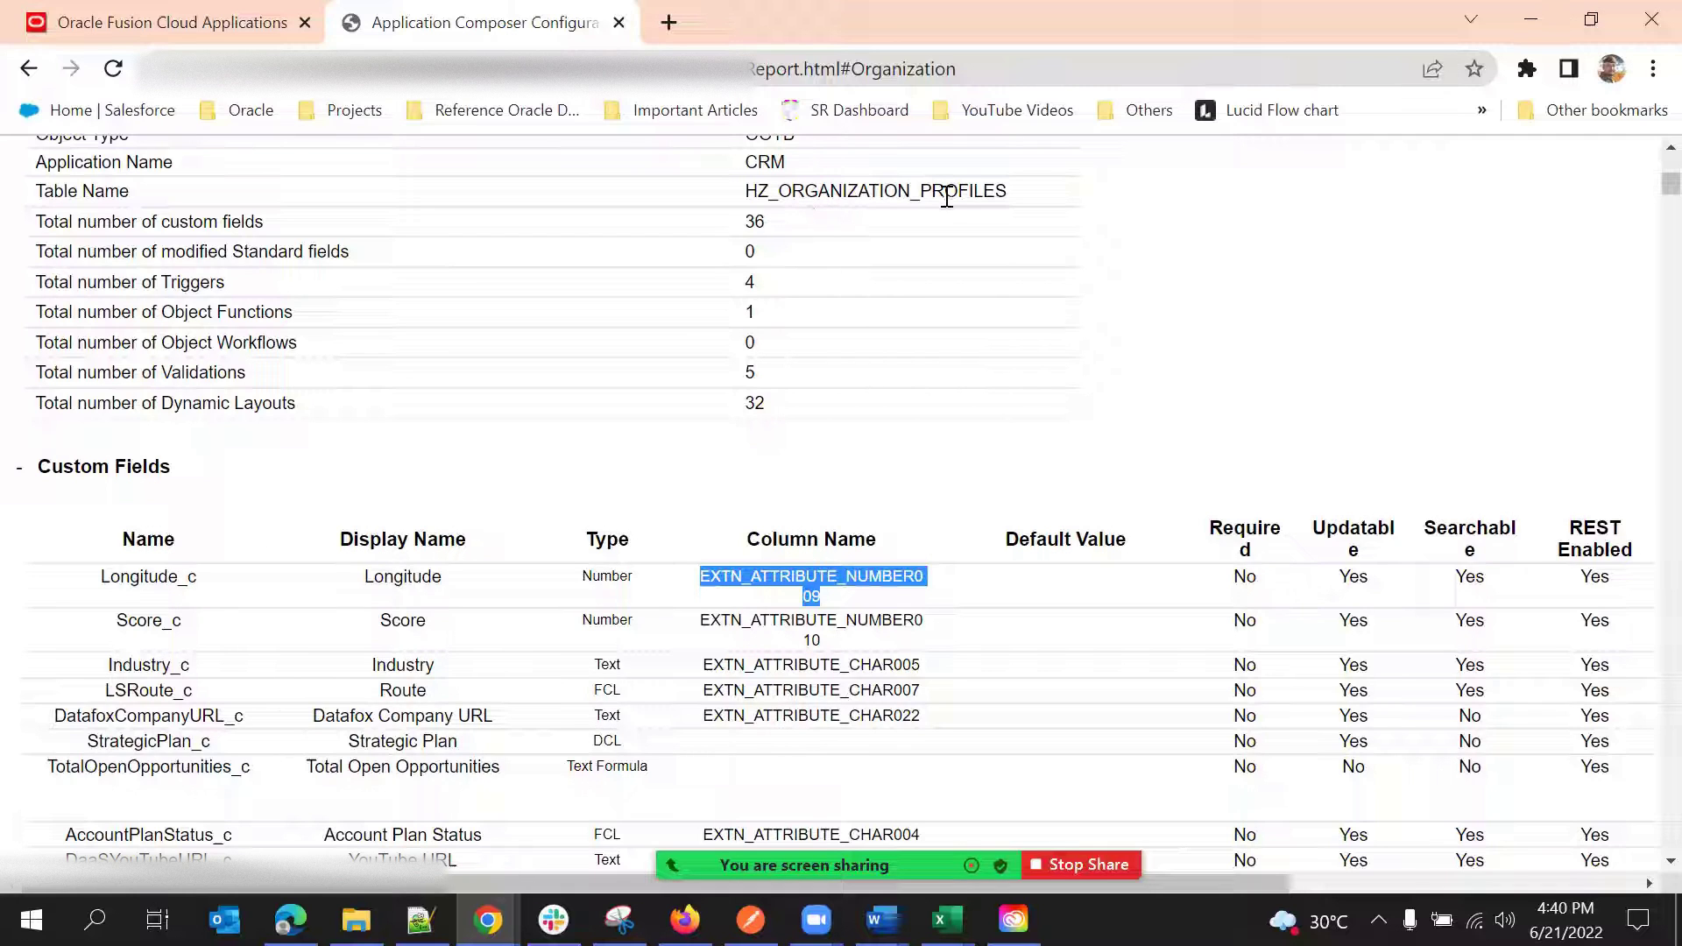
{"action": "left_click", "coordinate": [819, 578]}
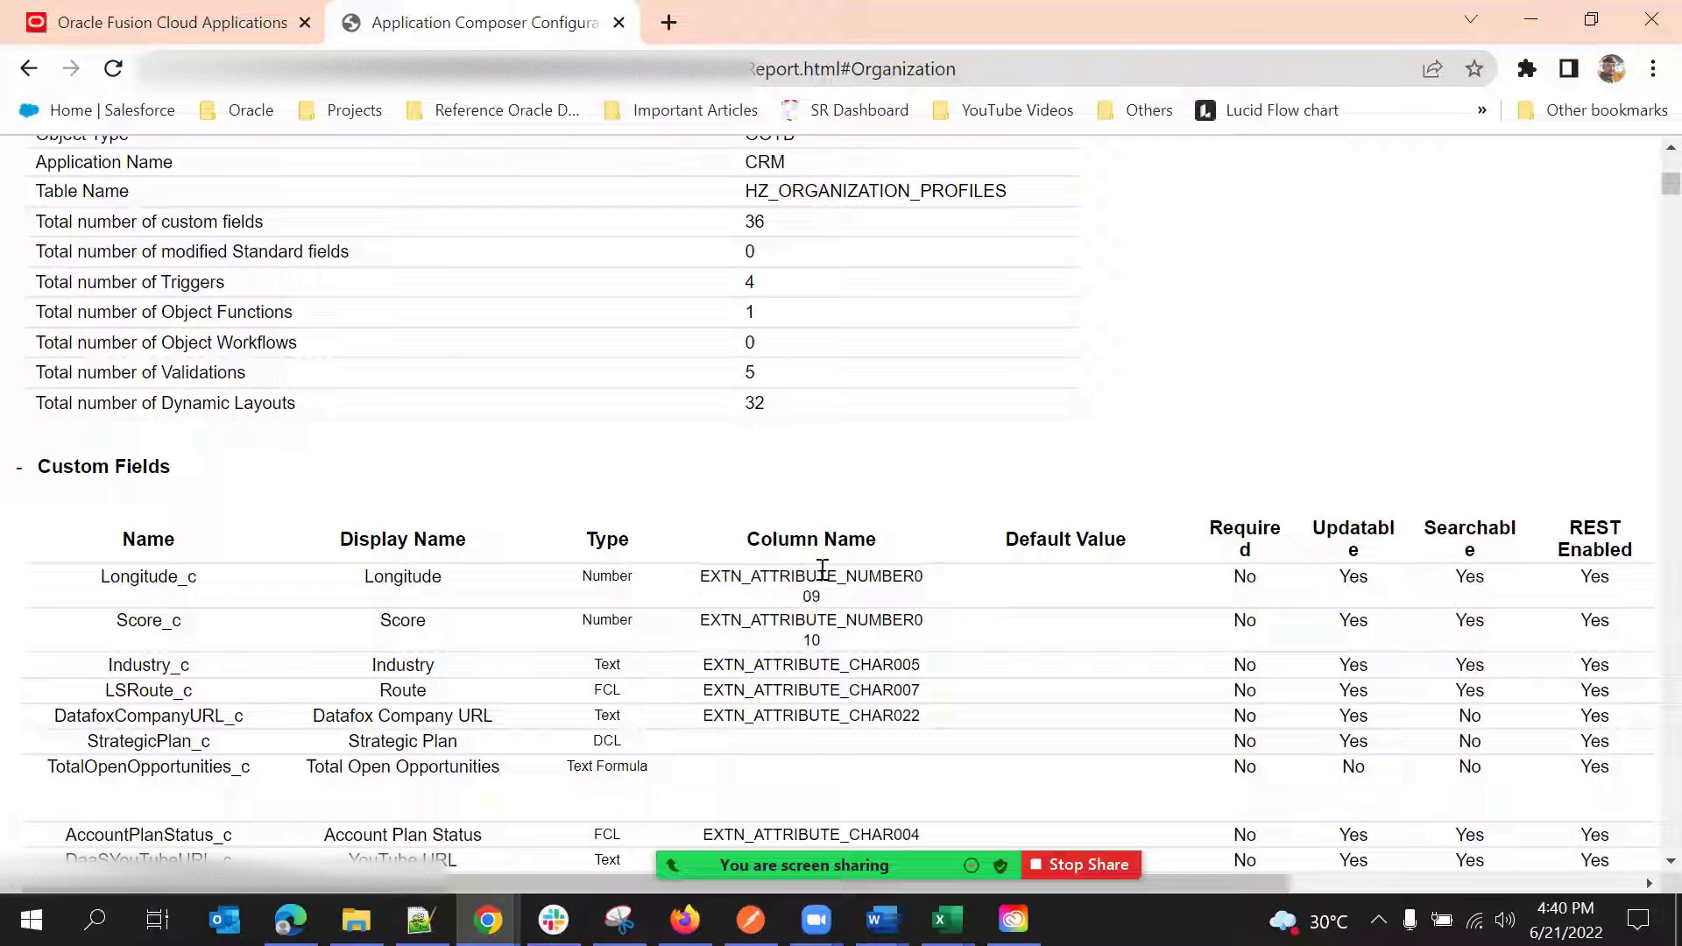
{"action": "double_click", "coordinate": [823, 571]}
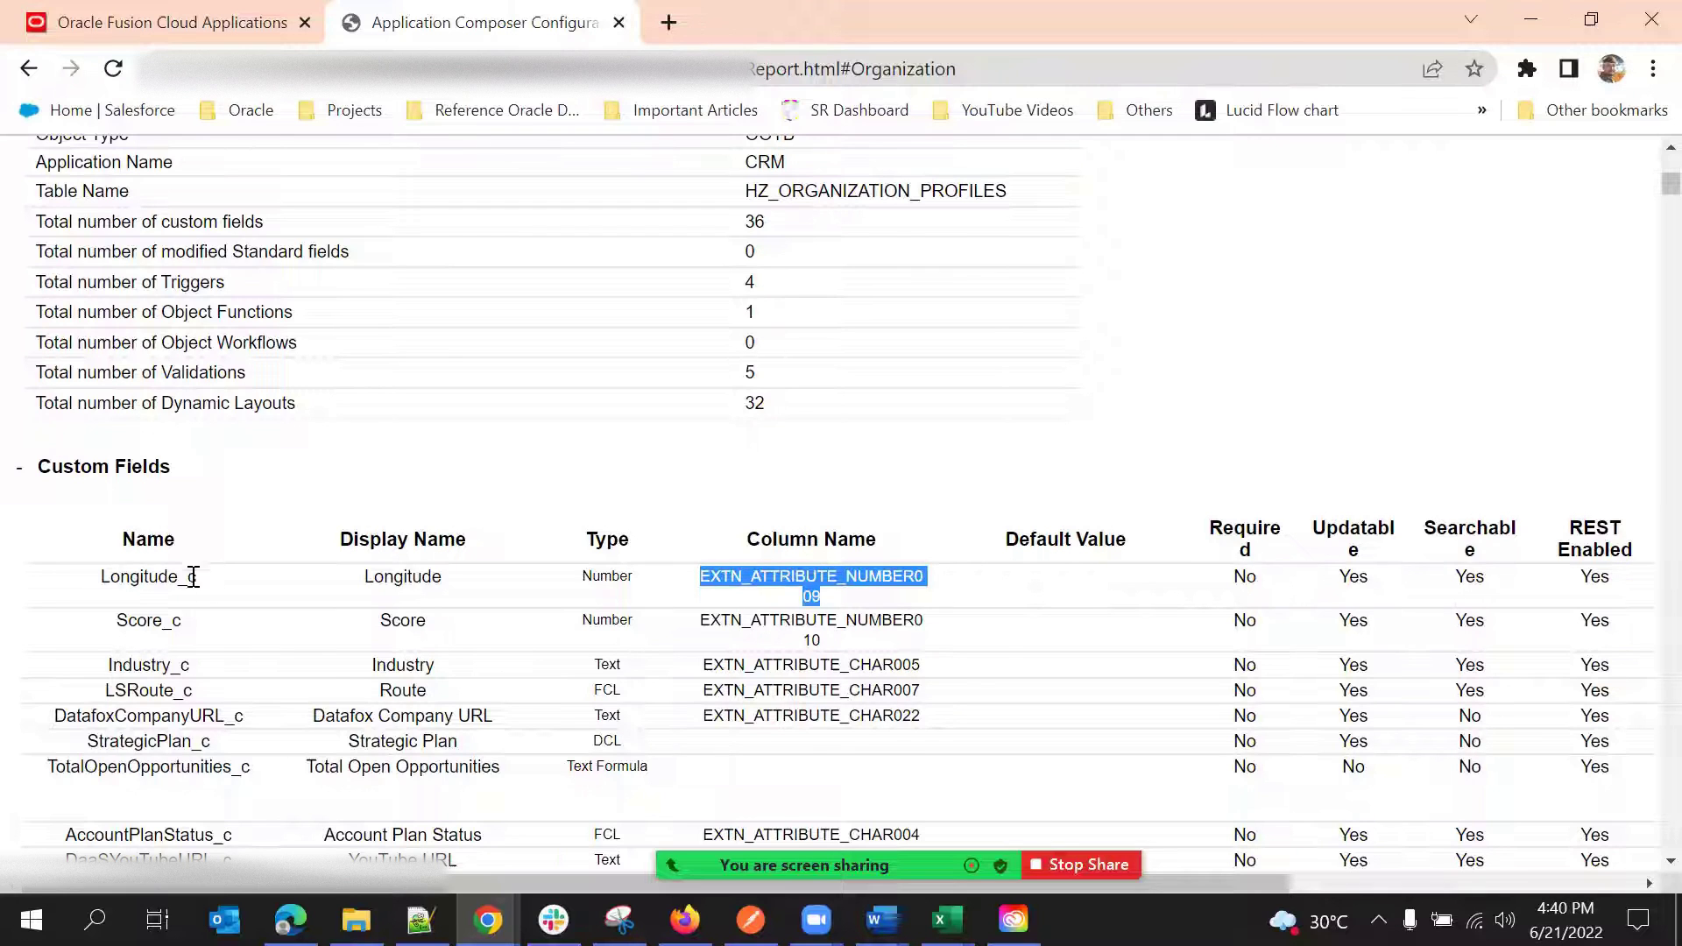
Step: Examine the Default Value column of the Organization object's custom fields
{"action": "left_click_drag", "start_coordinate": [1225, 876], "coordinate": [1421, 888]}
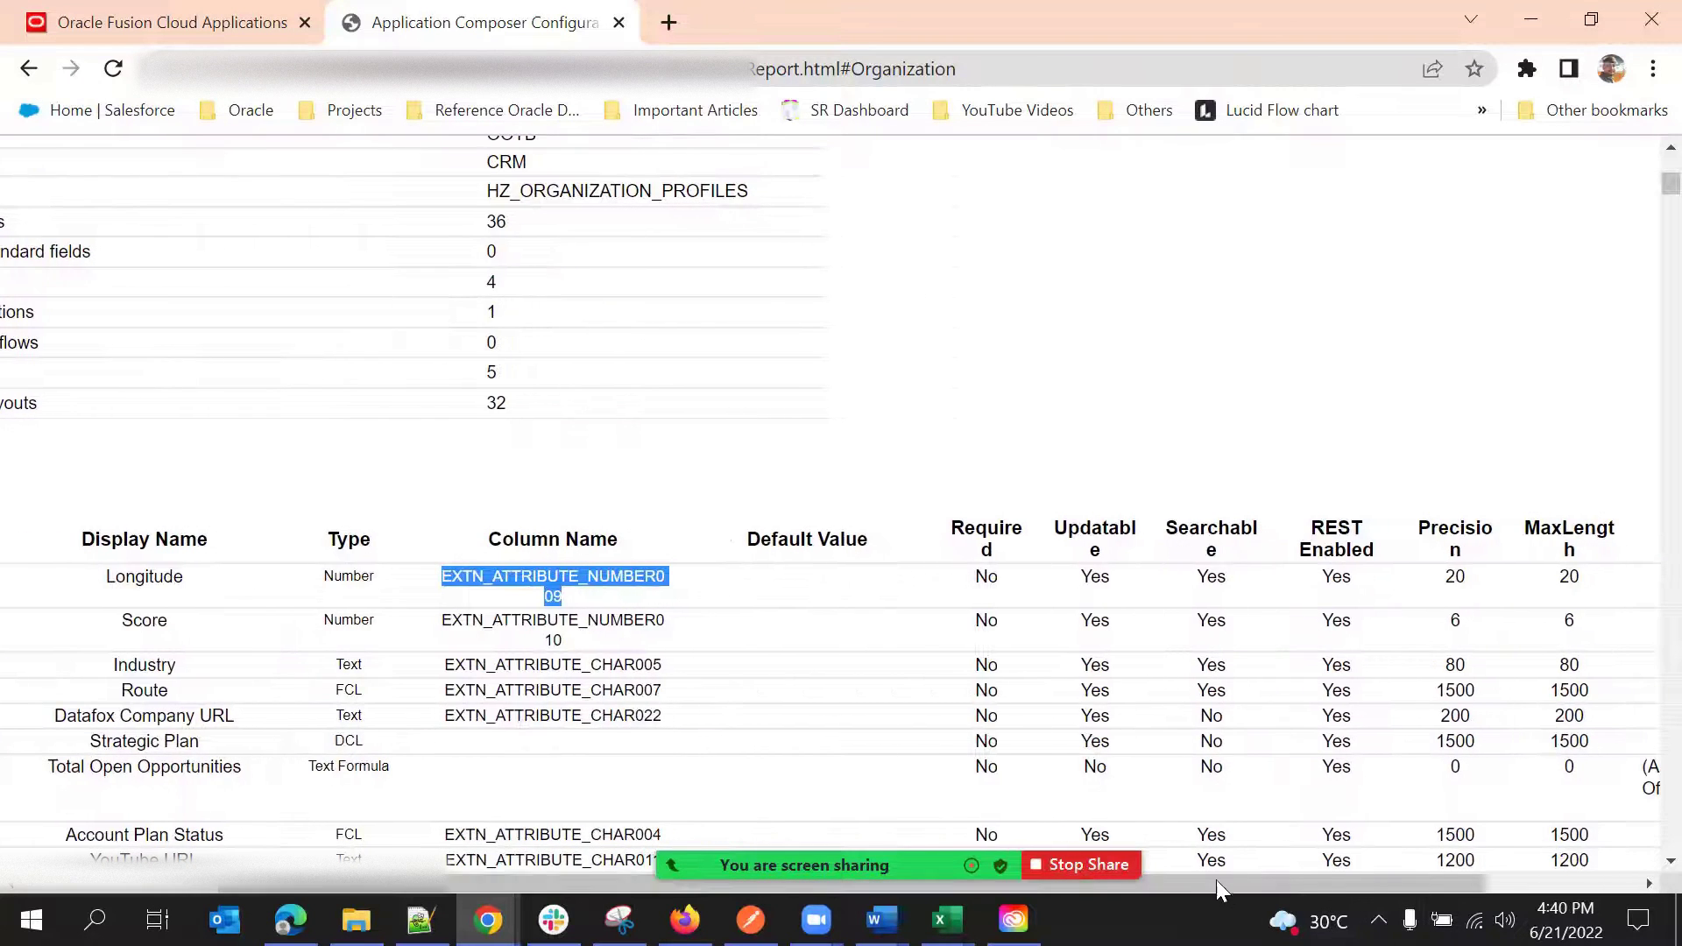
{"action": "scroll", "coordinate": [1296, 841], "scroll_direction": "right", "scroll_amount": 2}
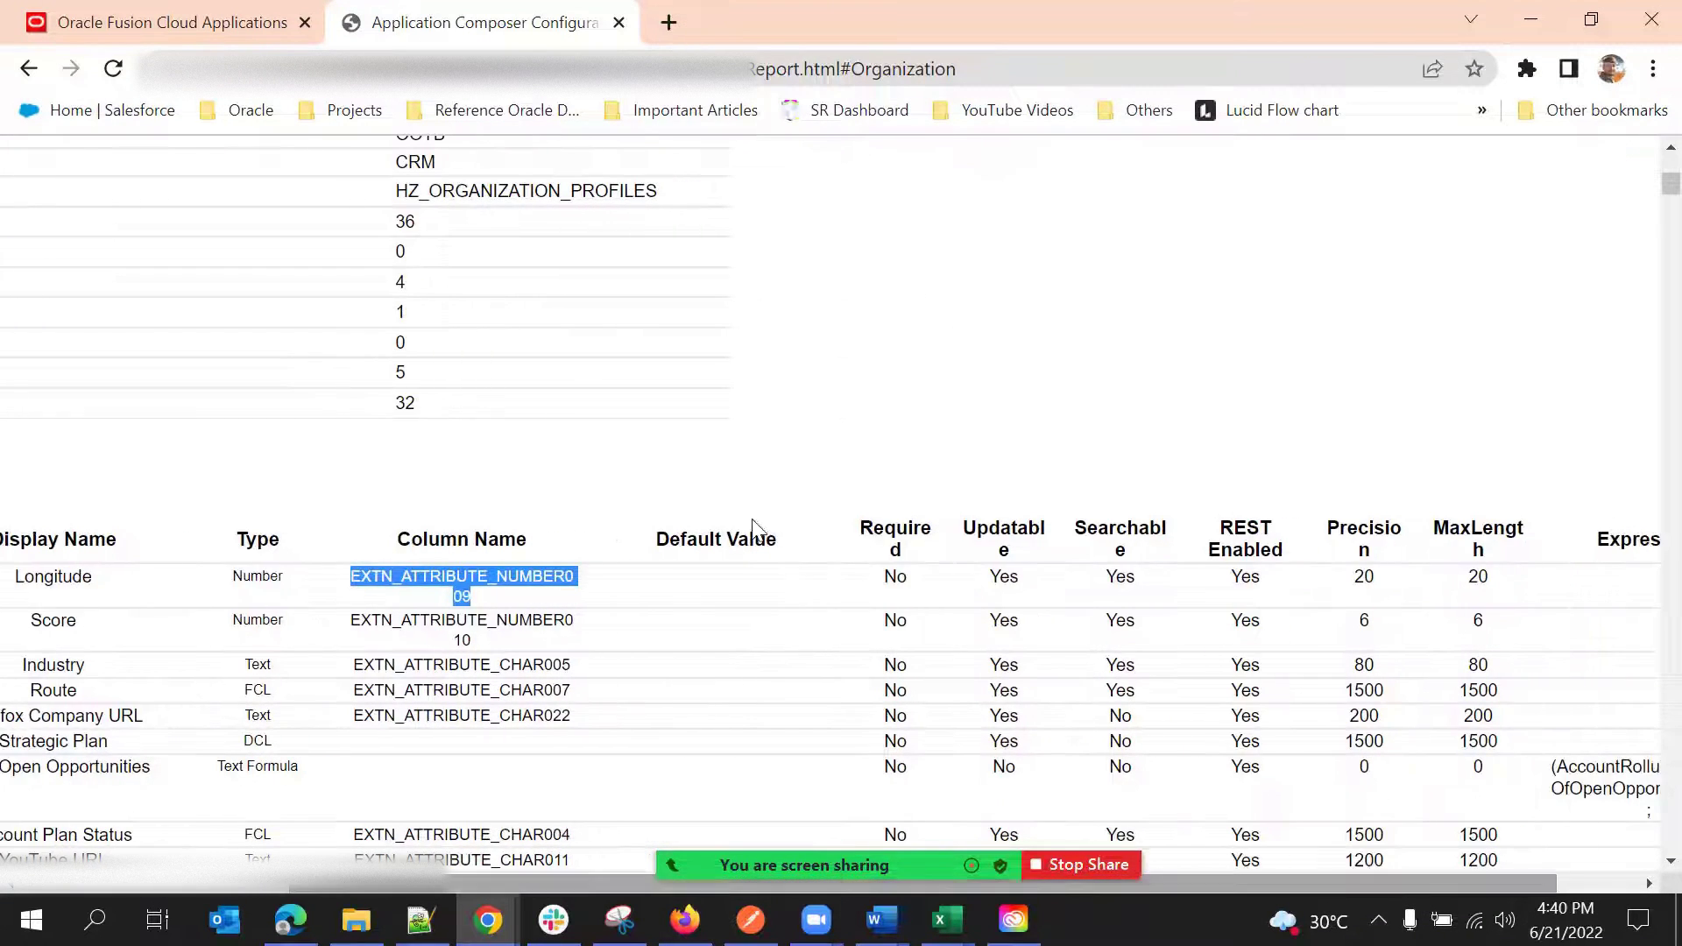
{"action": "left_click", "coordinate": [727, 543]}
{"action": "double_click", "coordinate": [728, 543]}
{"action": "left_click", "coordinate": [726, 547]}
{"action": "double_click", "coordinate": [726, 543]}
{"action": "left_click", "coordinate": [992, 562]}
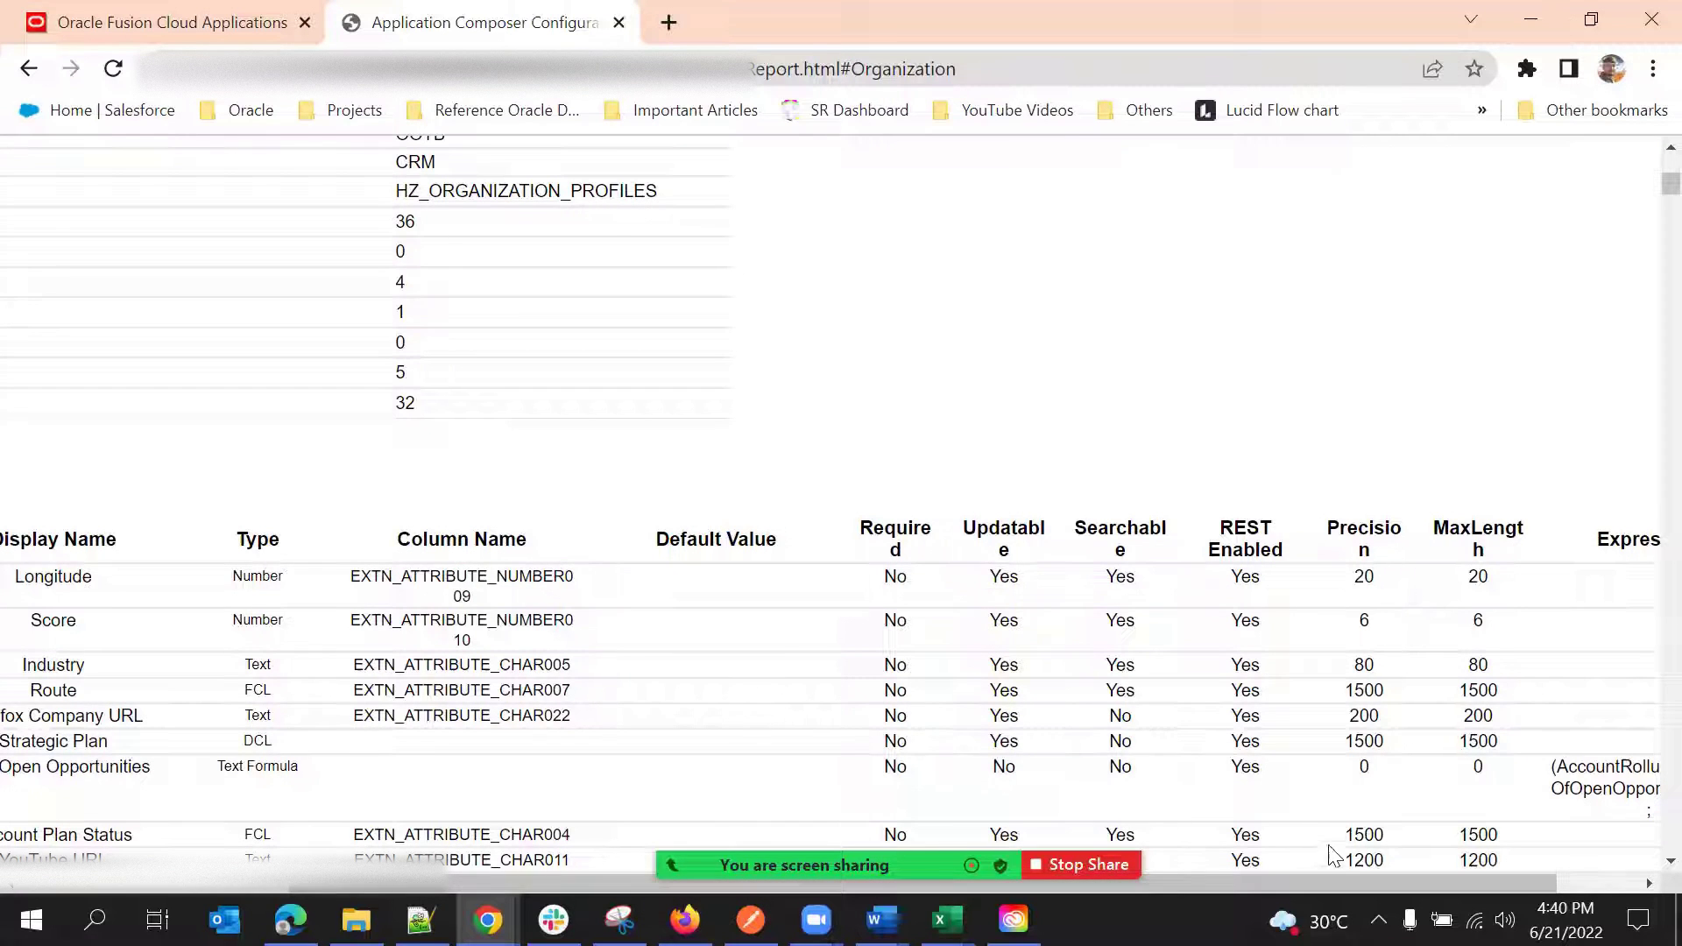
Step: Examine the custom fields' Updatable, Searchable, REST Enabled, Precision and MaxLength columns
{"action": "left_click_drag", "start_coordinate": [1426, 888], "coordinate": [1482, 890]}
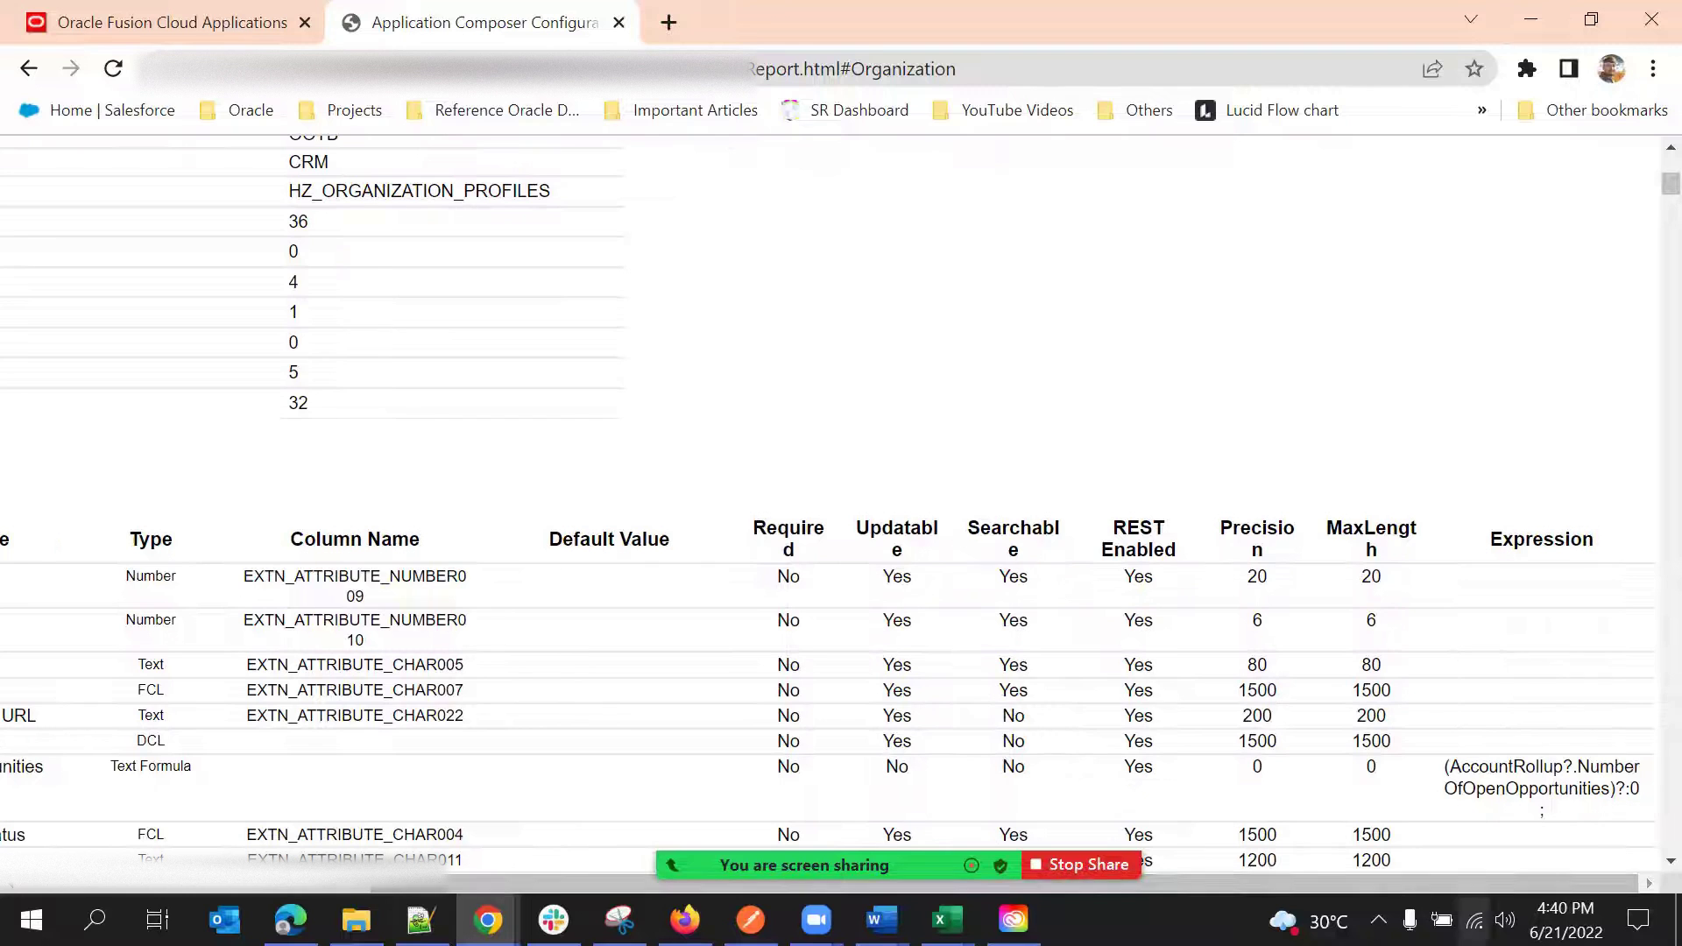
{"action": "scroll", "coordinate": [832, 525], "scroll_direction": "down", "scroll_amount": 3}
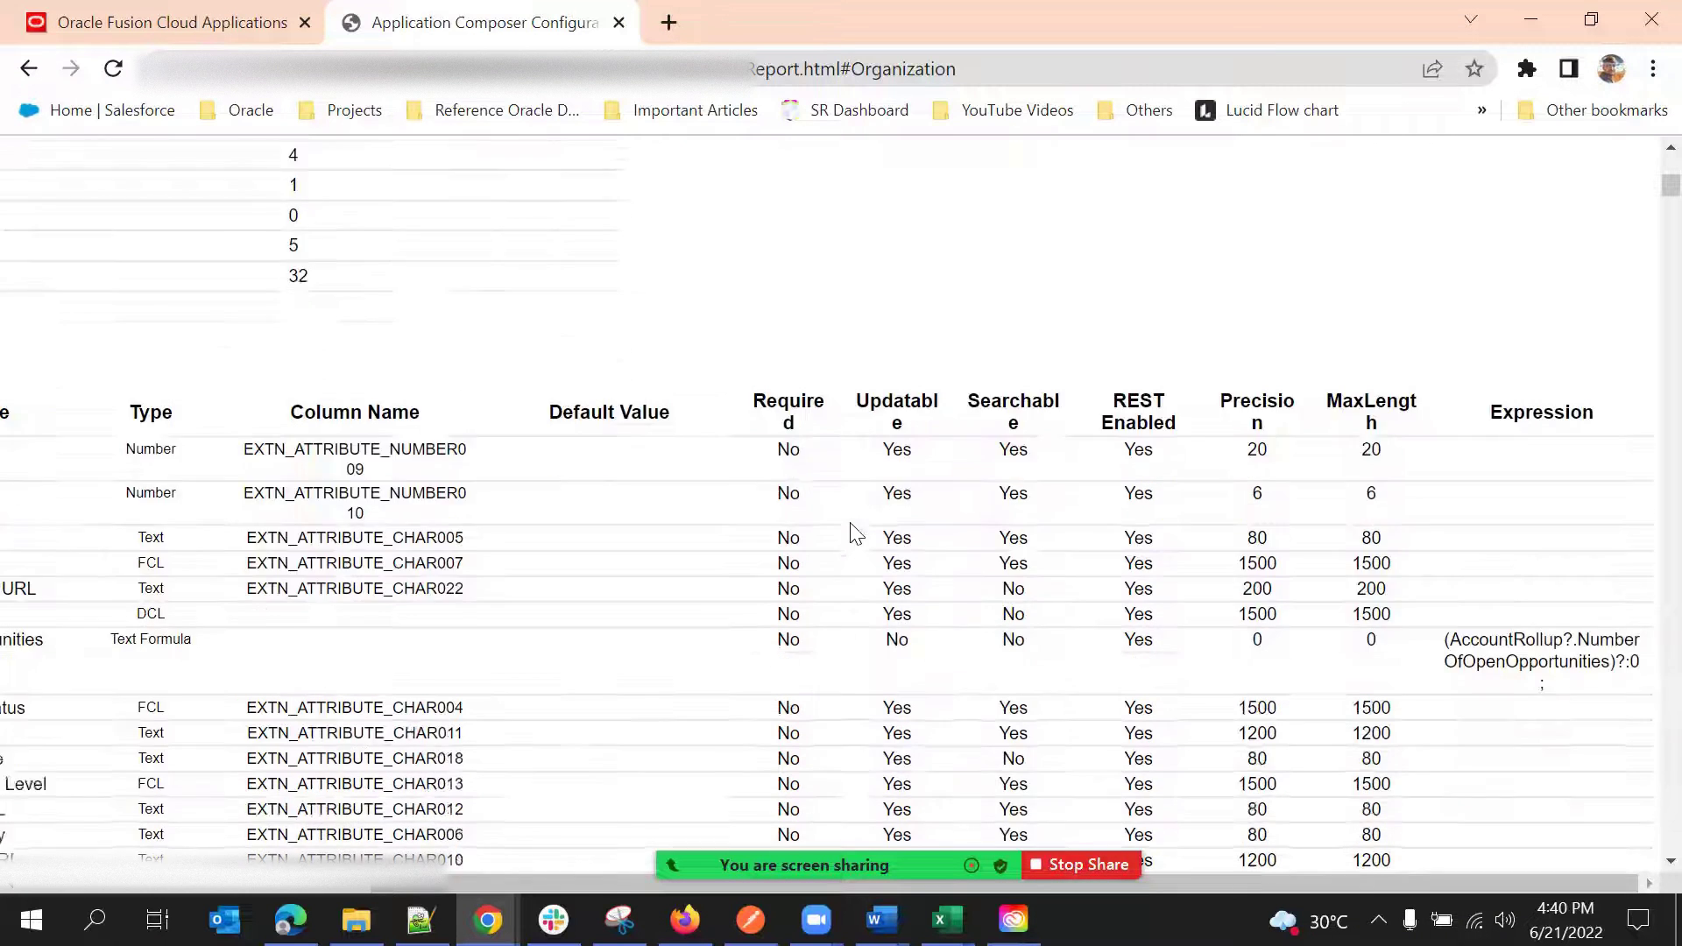
{"action": "scroll", "coordinate": [876, 570], "scroll_direction": "up", "scroll_amount": 1}
{"action": "scroll", "coordinate": [904, 563], "scroll_direction": "up", "scroll_amount": 2}
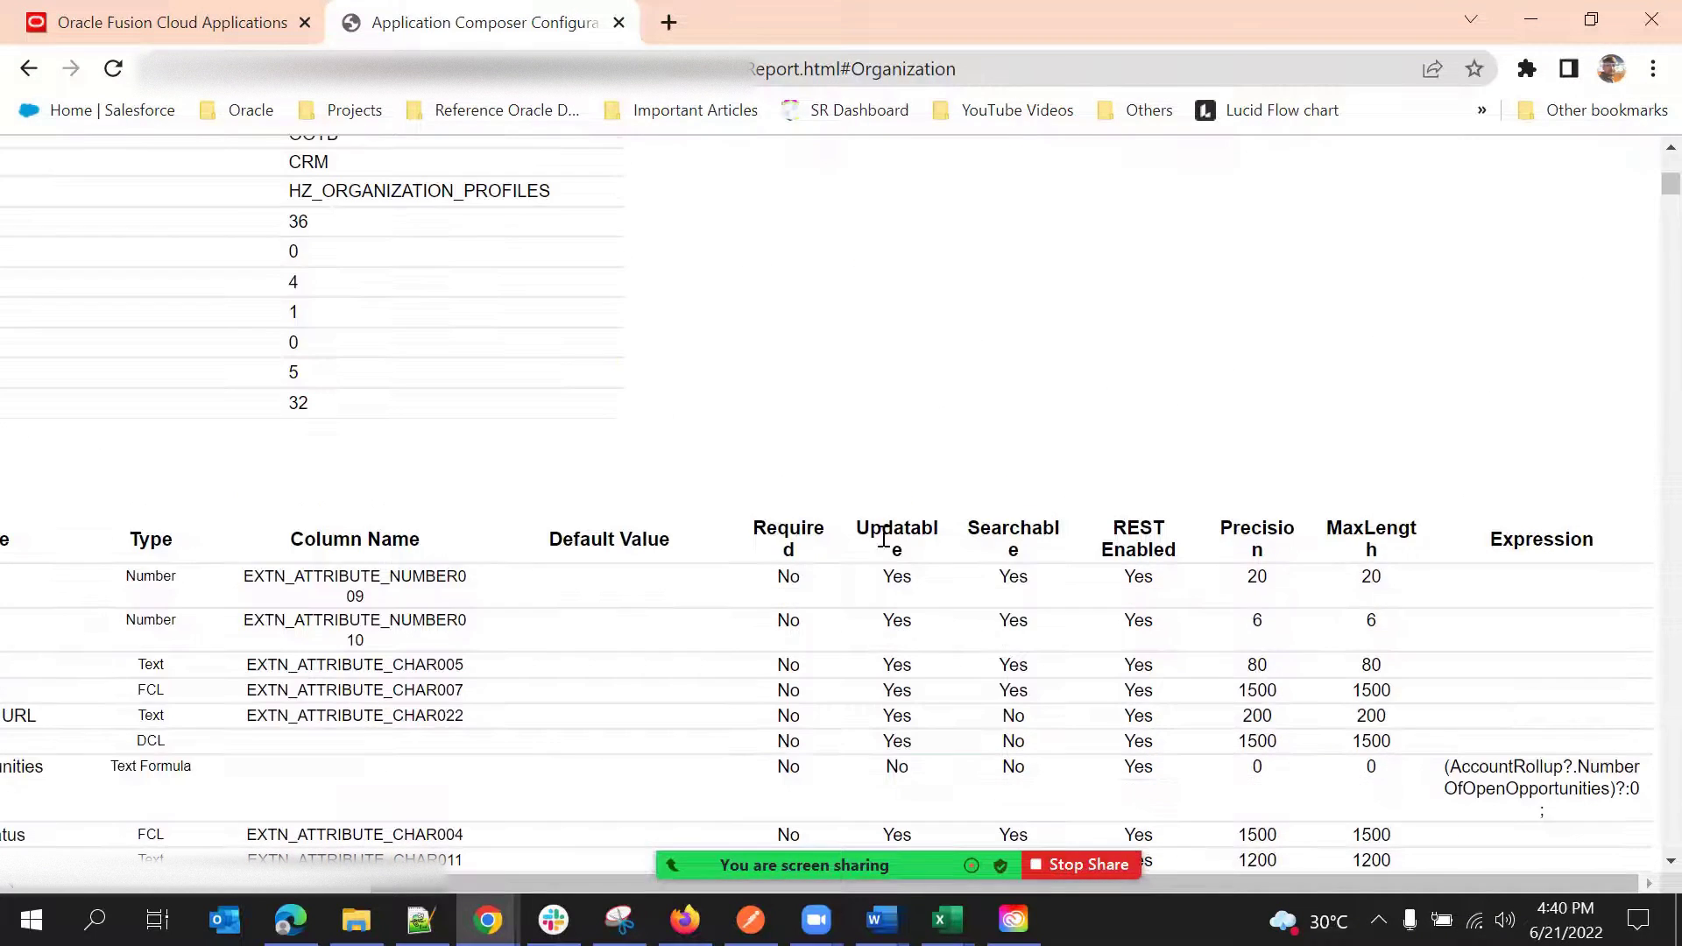
{"action": "left_click", "coordinate": [898, 525]}
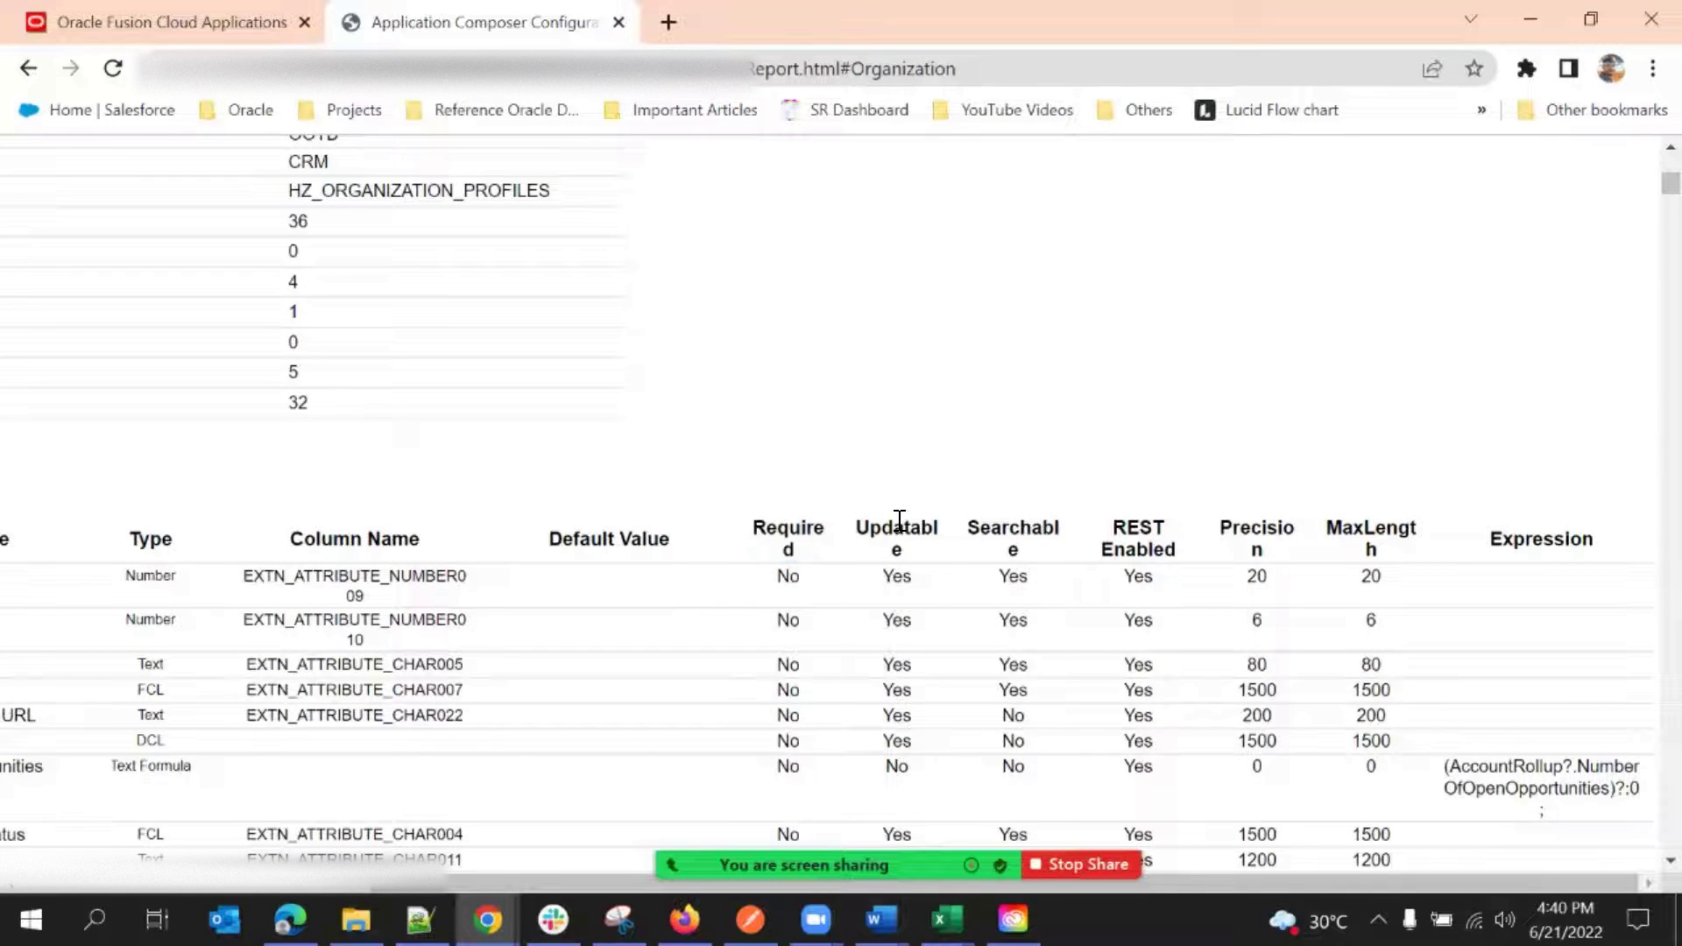
{"action": "double_click", "coordinate": [1050, 524]}
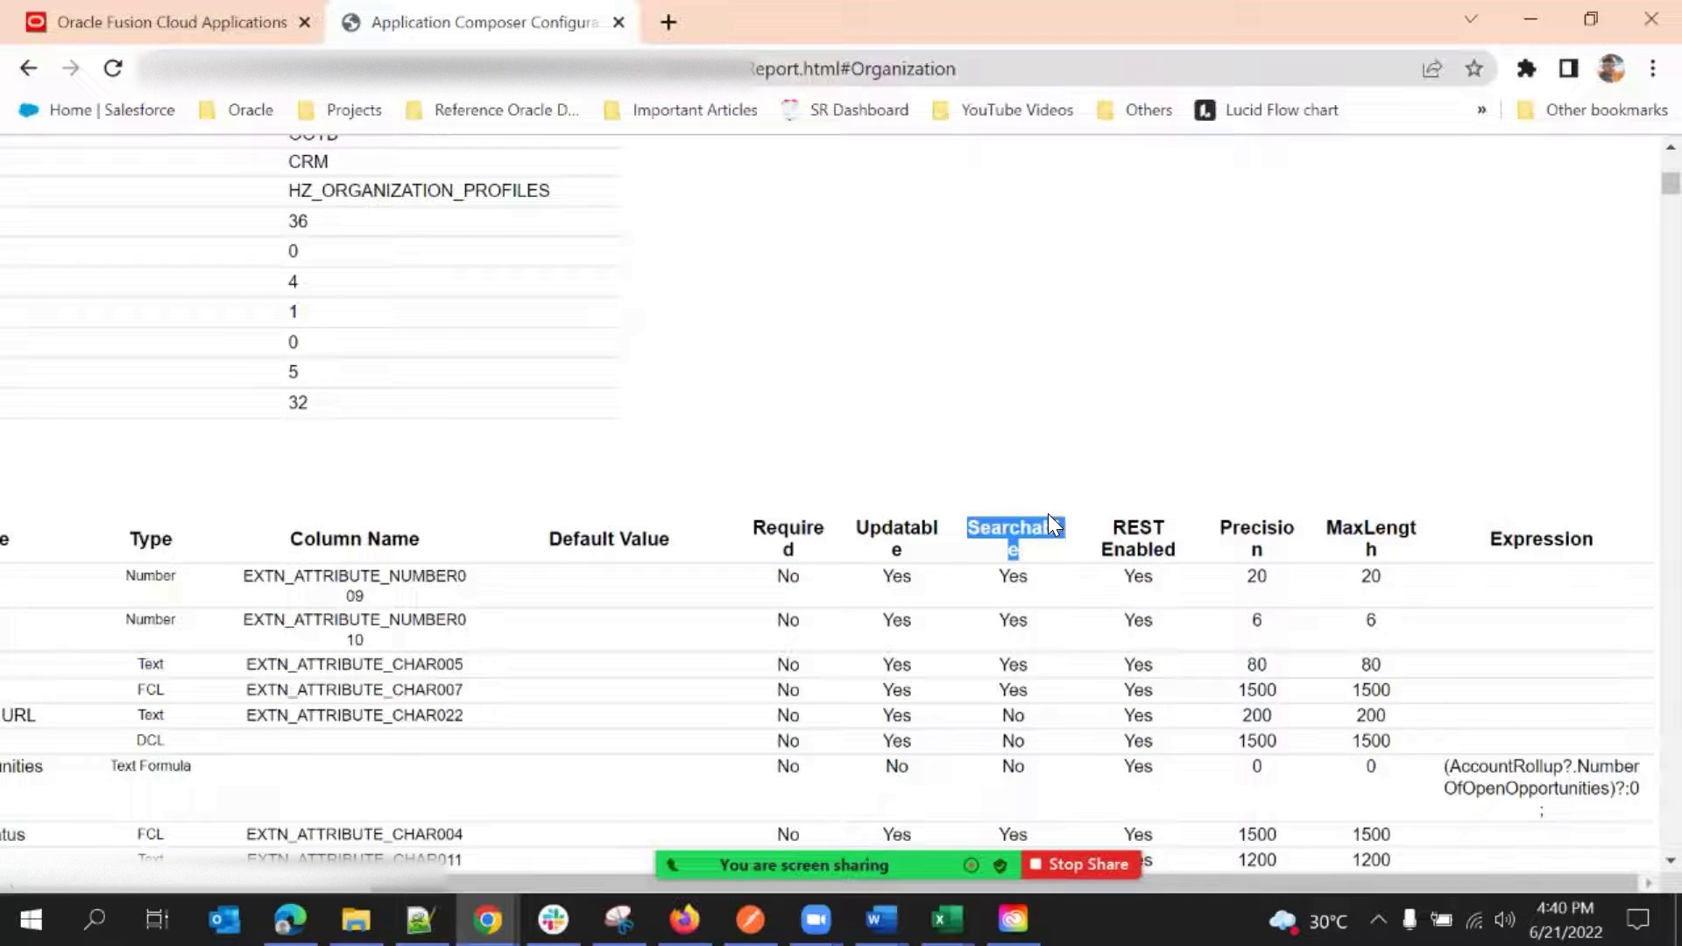
{"action": "left_click", "coordinate": [1144, 524]}
{"action": "double_click", "coordinate": [1241, 529]}
{"action": "double_click", "coordinate": [1364, 527]}
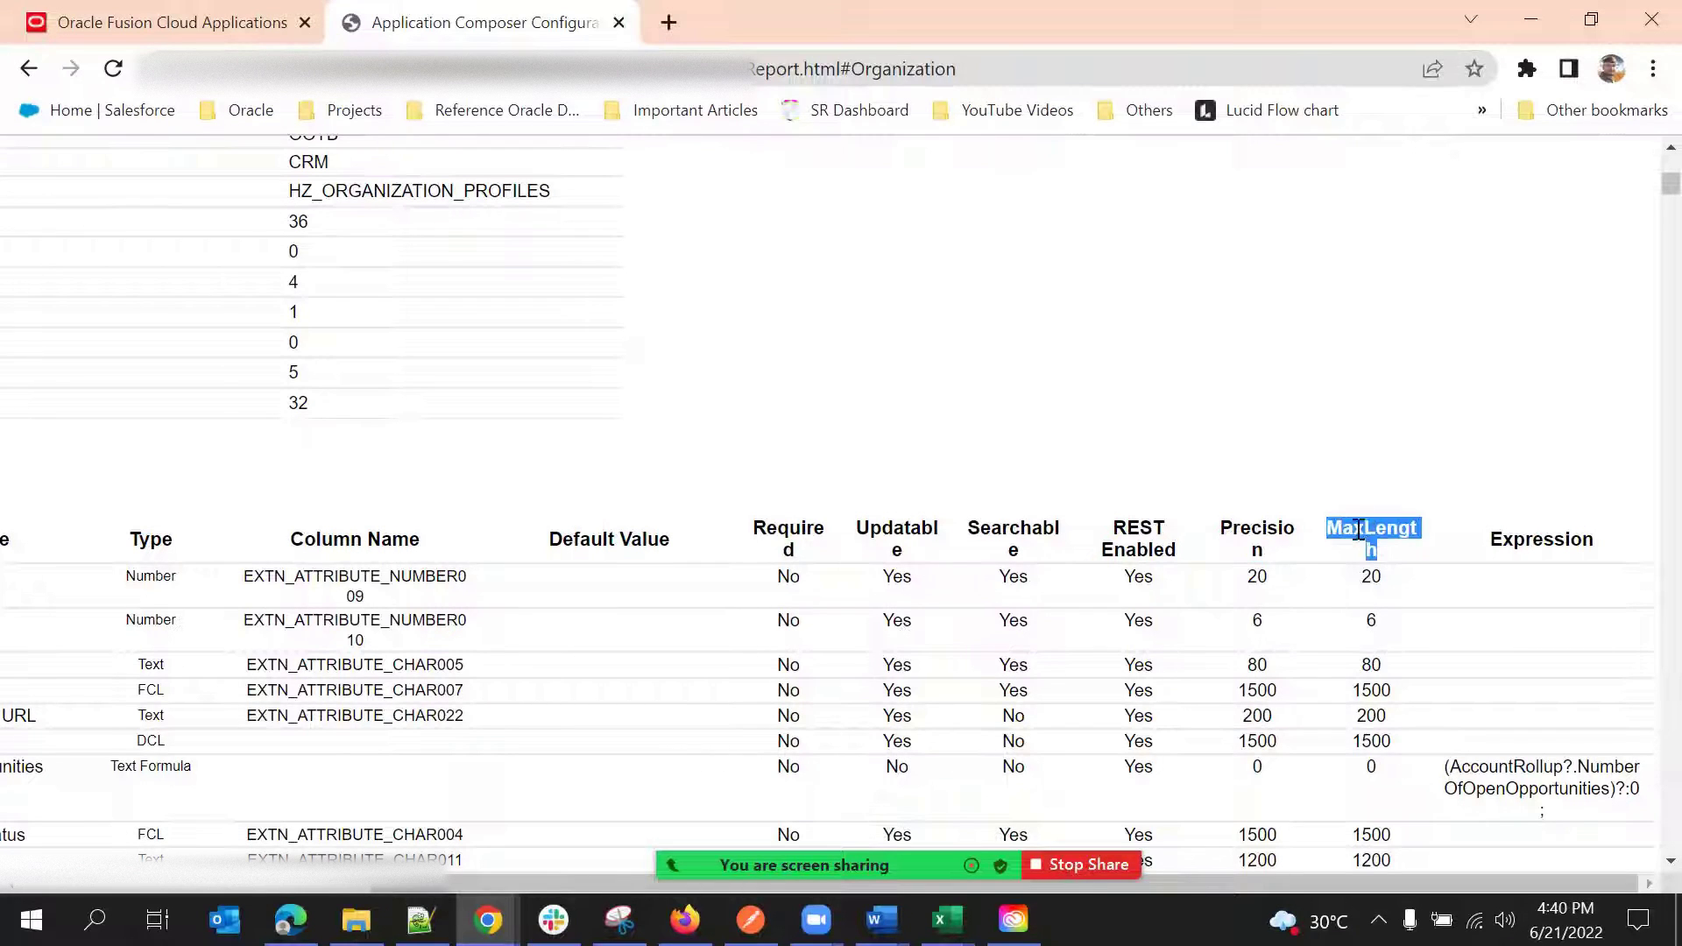
{"action": "left_click", "coordinate": [1242, 529]}
{"action": "double_click", "coordinate": [1253, 530]}
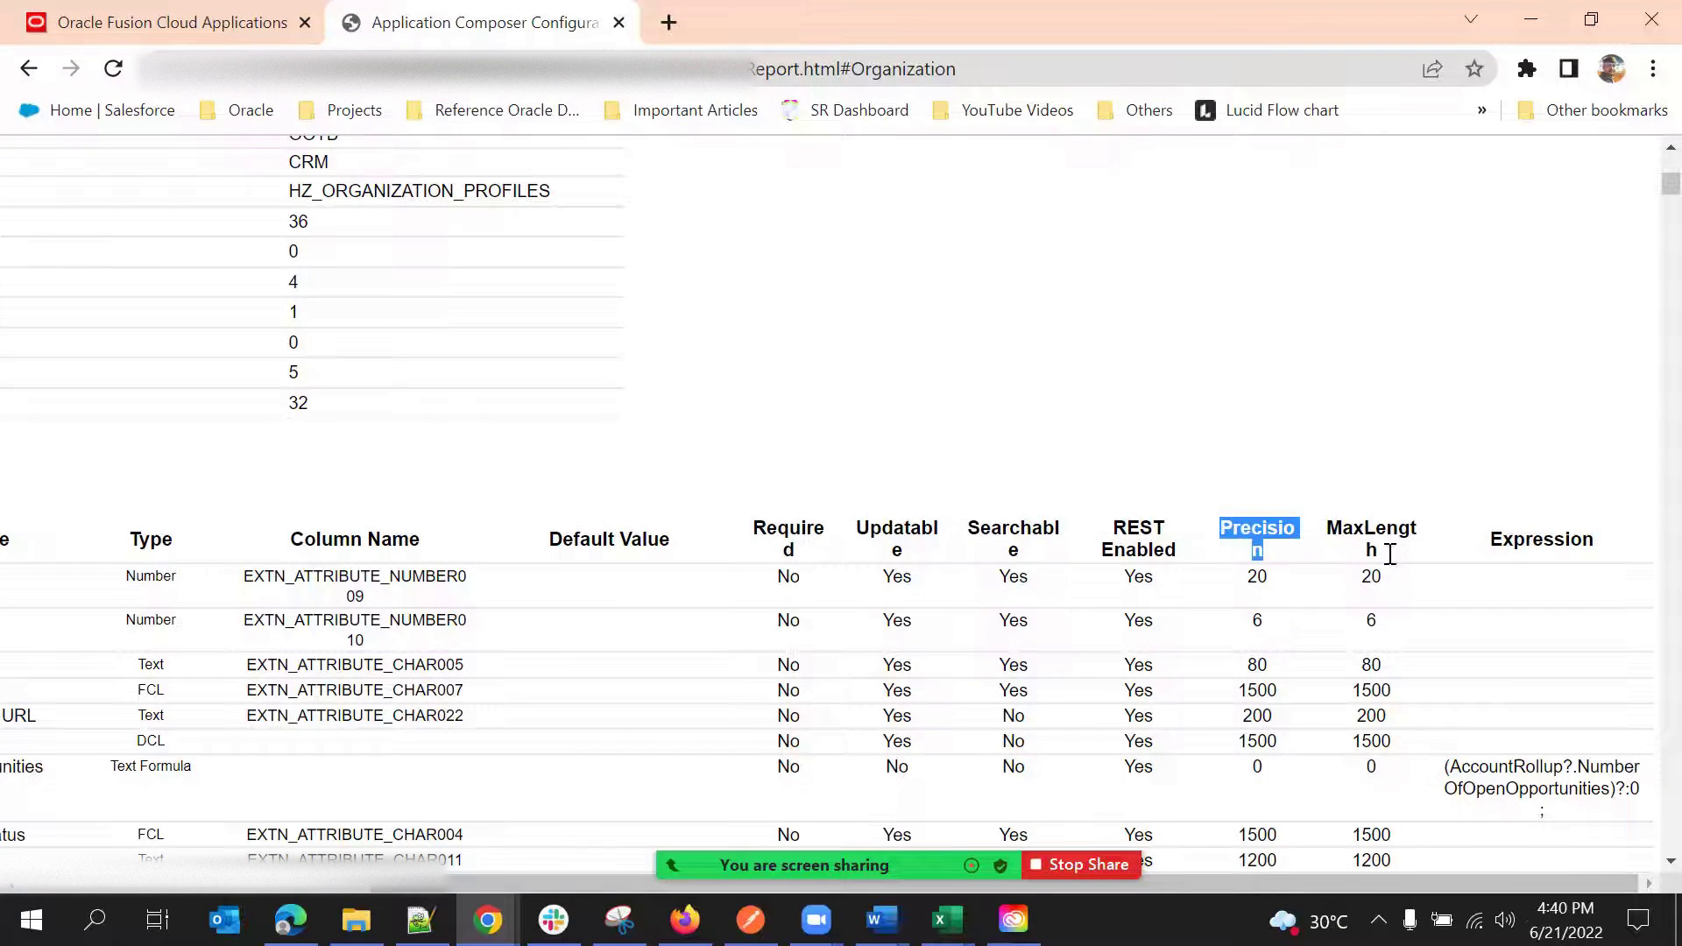
Step: Check the display name and type of the Total Open Opportunities custom field
{"action": "scroll", "coordinate": [1115, 601], "scroll_direction": "down", "scroll_amount": 3}
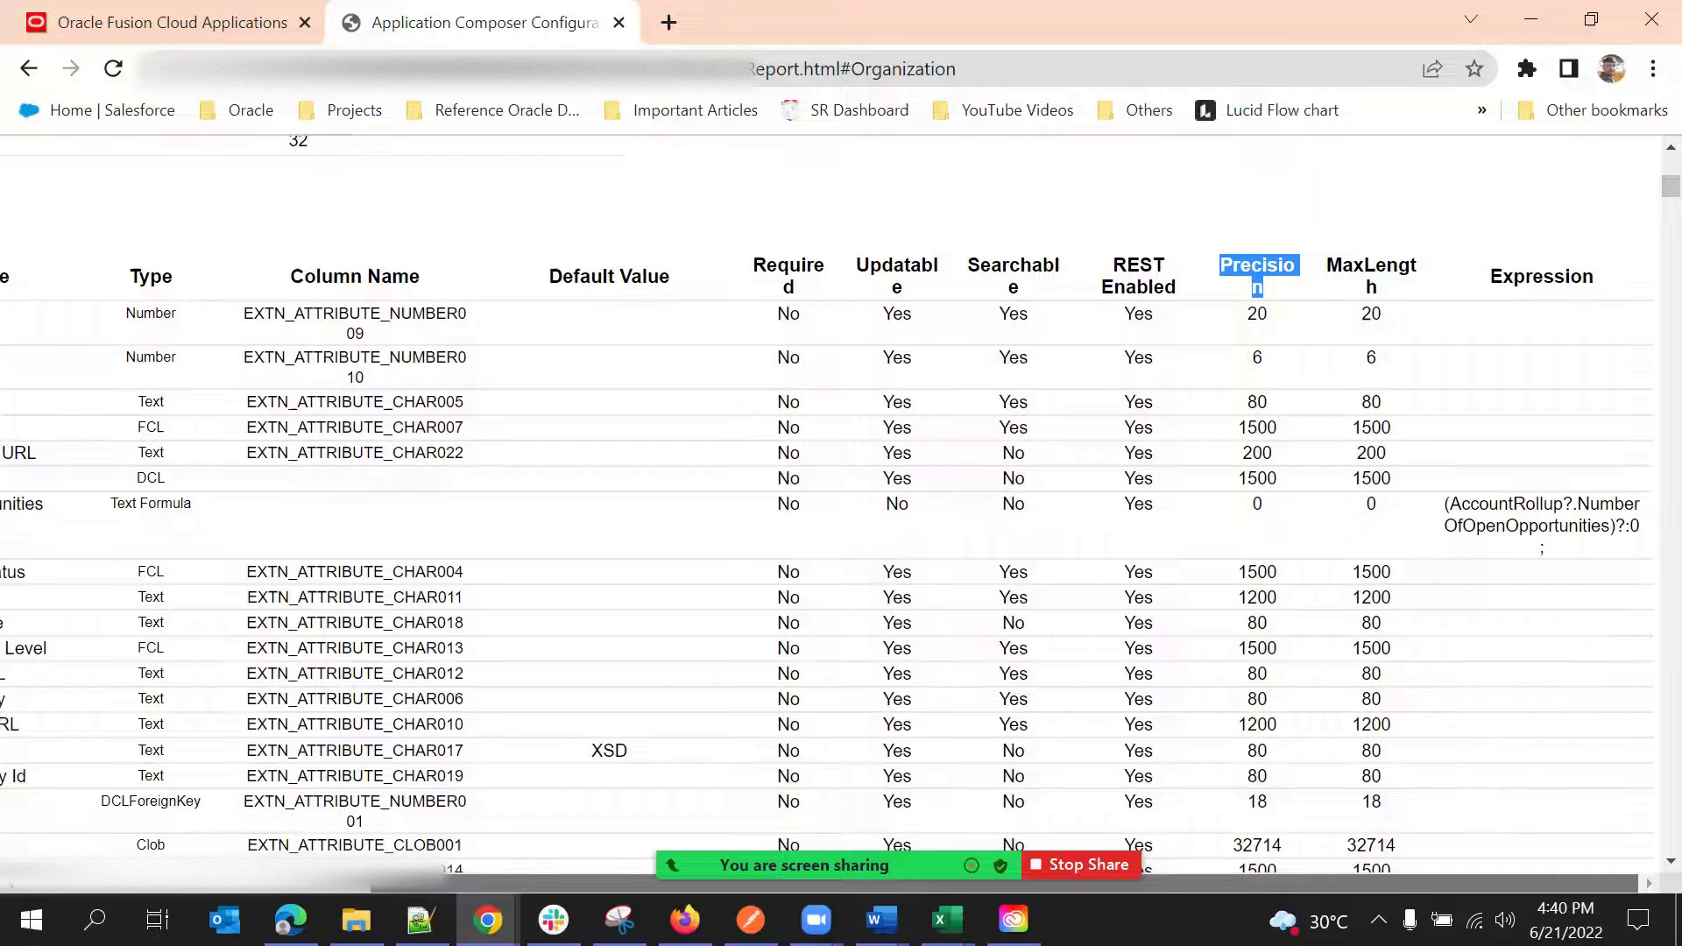
{"action": "scroll", "coordinate": [1227, 886], "scroll_direction": "left", "scroll_amount": 3}
{"action": "scroll", "coordinate": [1369, 890], "scroll_direction": "right", "scroll_amount": 3}
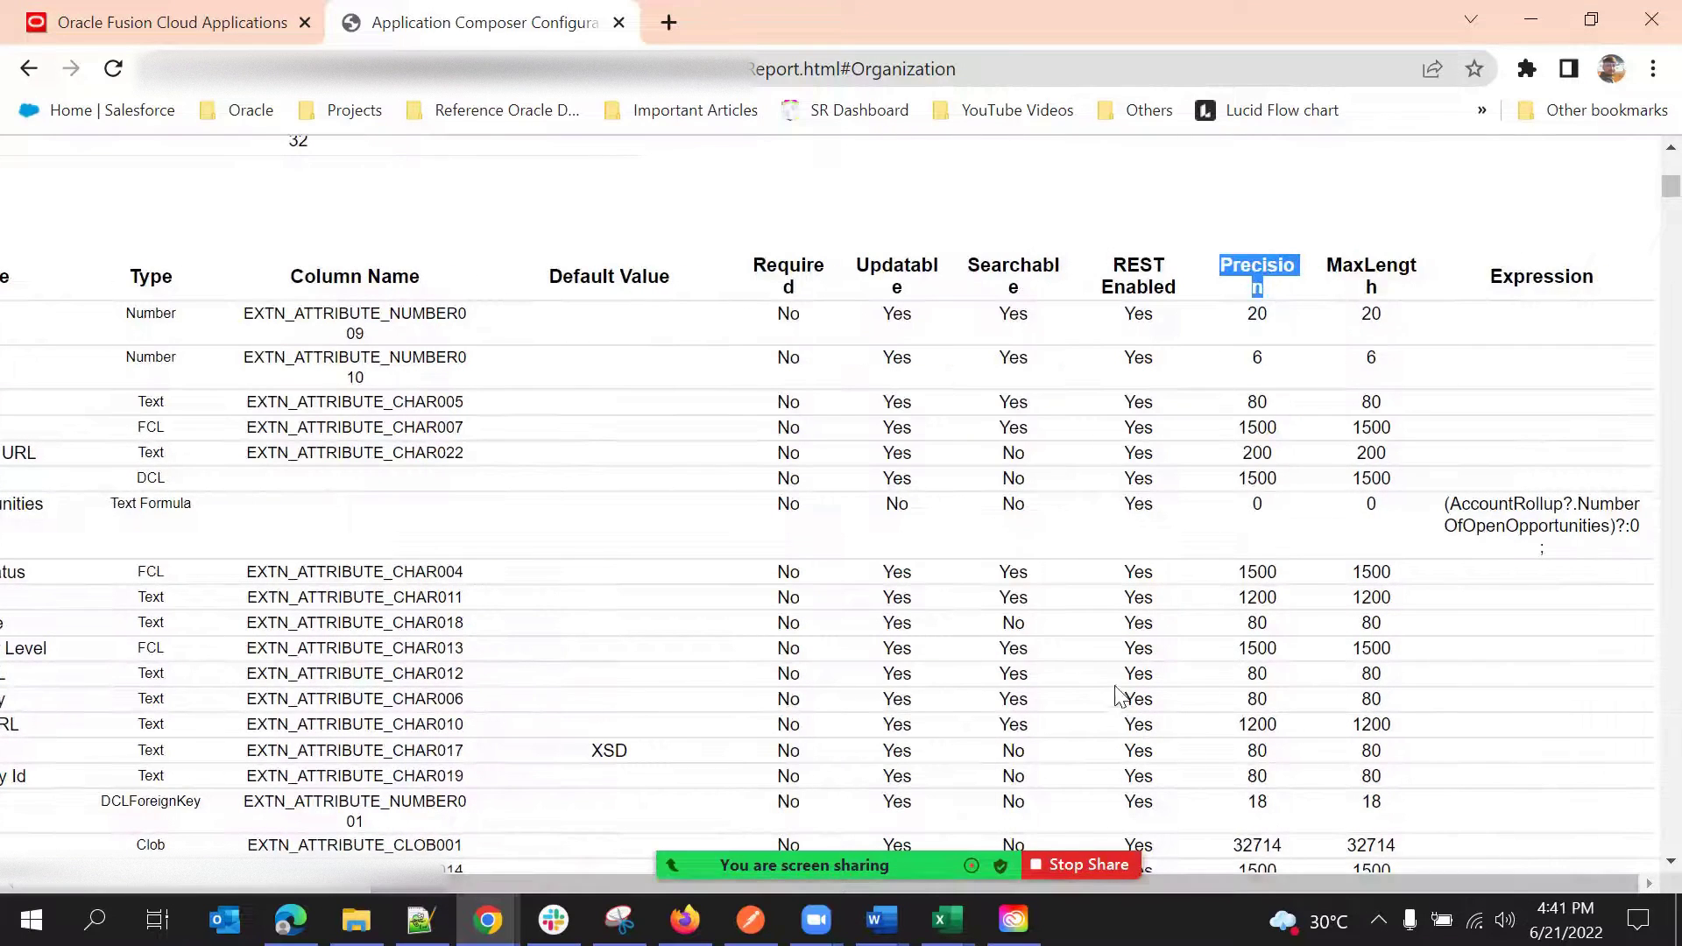
{"action": "left_click_drag", "start_coordinate": [1433, 891], "coordinate": [1299, 885]}
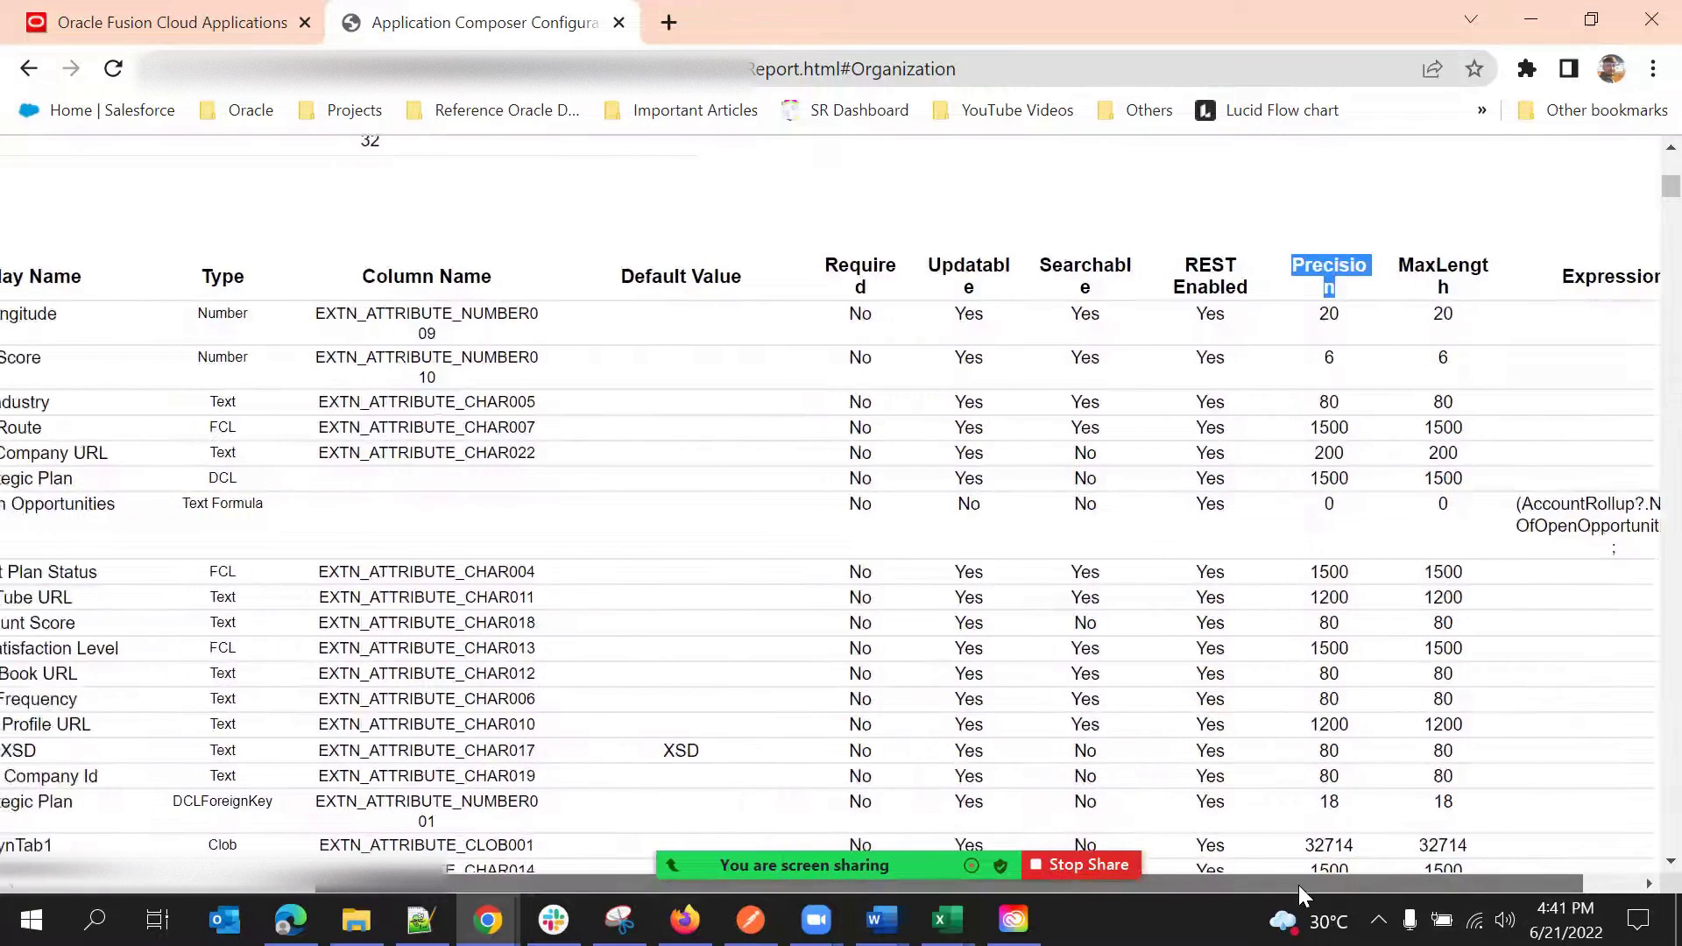
{"action": "scroll", "coordinate": [1298, 885], "scroll_direction": "left", "scroll_amount": 3}
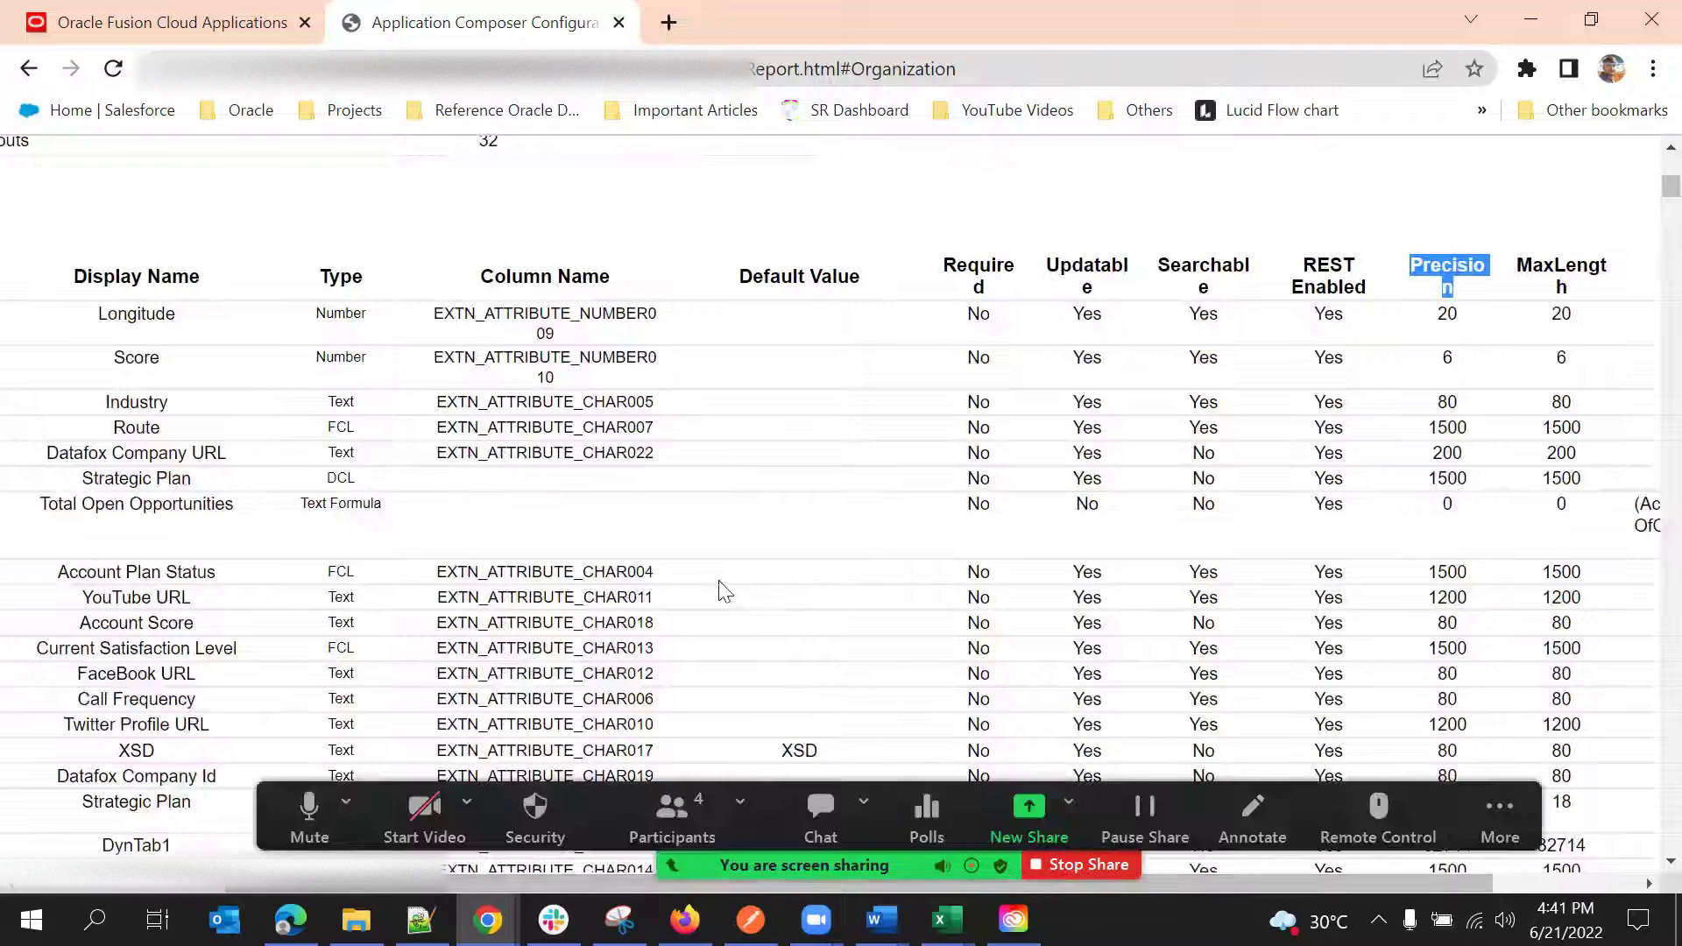
{"action": "double_click", "coordinate": [150, 505]}
{"action": "triple_click", "coordinate": [150, 506]}
{"action": "left_click", "coordinate": [131, 506]}
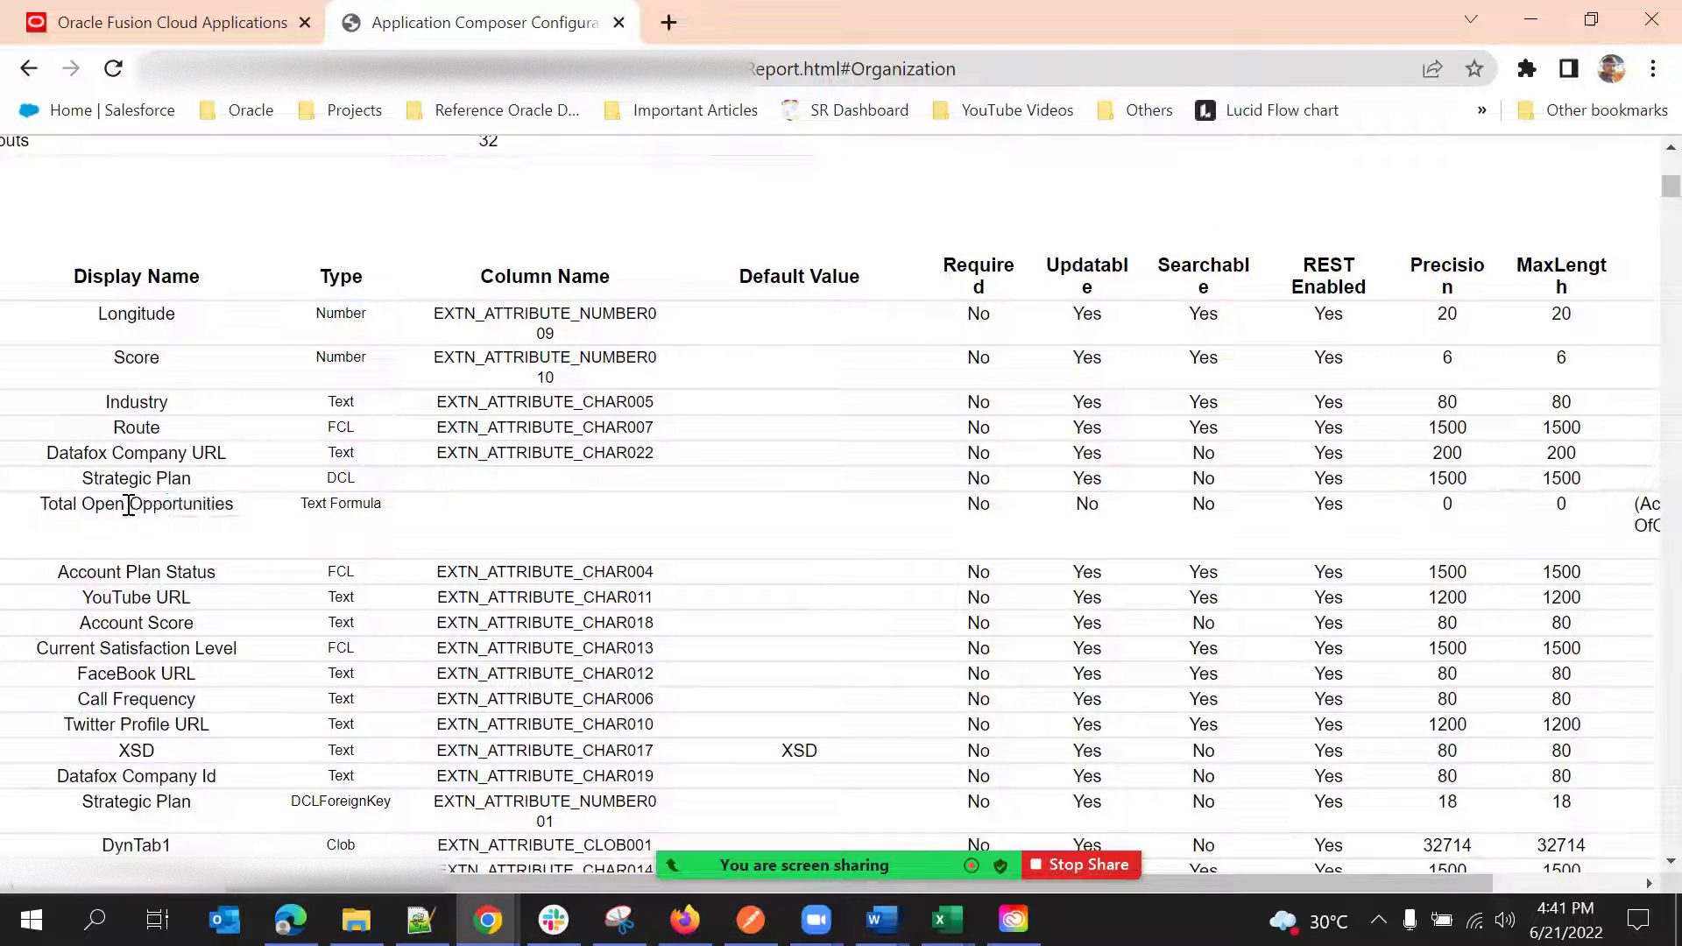
{"action": "left_click", "coordinate": [328, 505]}
{"action": "triple_click", "coordinate": [350, 501]}
{"action": "left_click", "coordinate": [403, 511]}
Step: Compare the table name in the Organization object's details with the column names of its custom fields
{"action": "left_click_drag", "start_coordinate": [1197, 882], "coordinate": [1109, 876]}
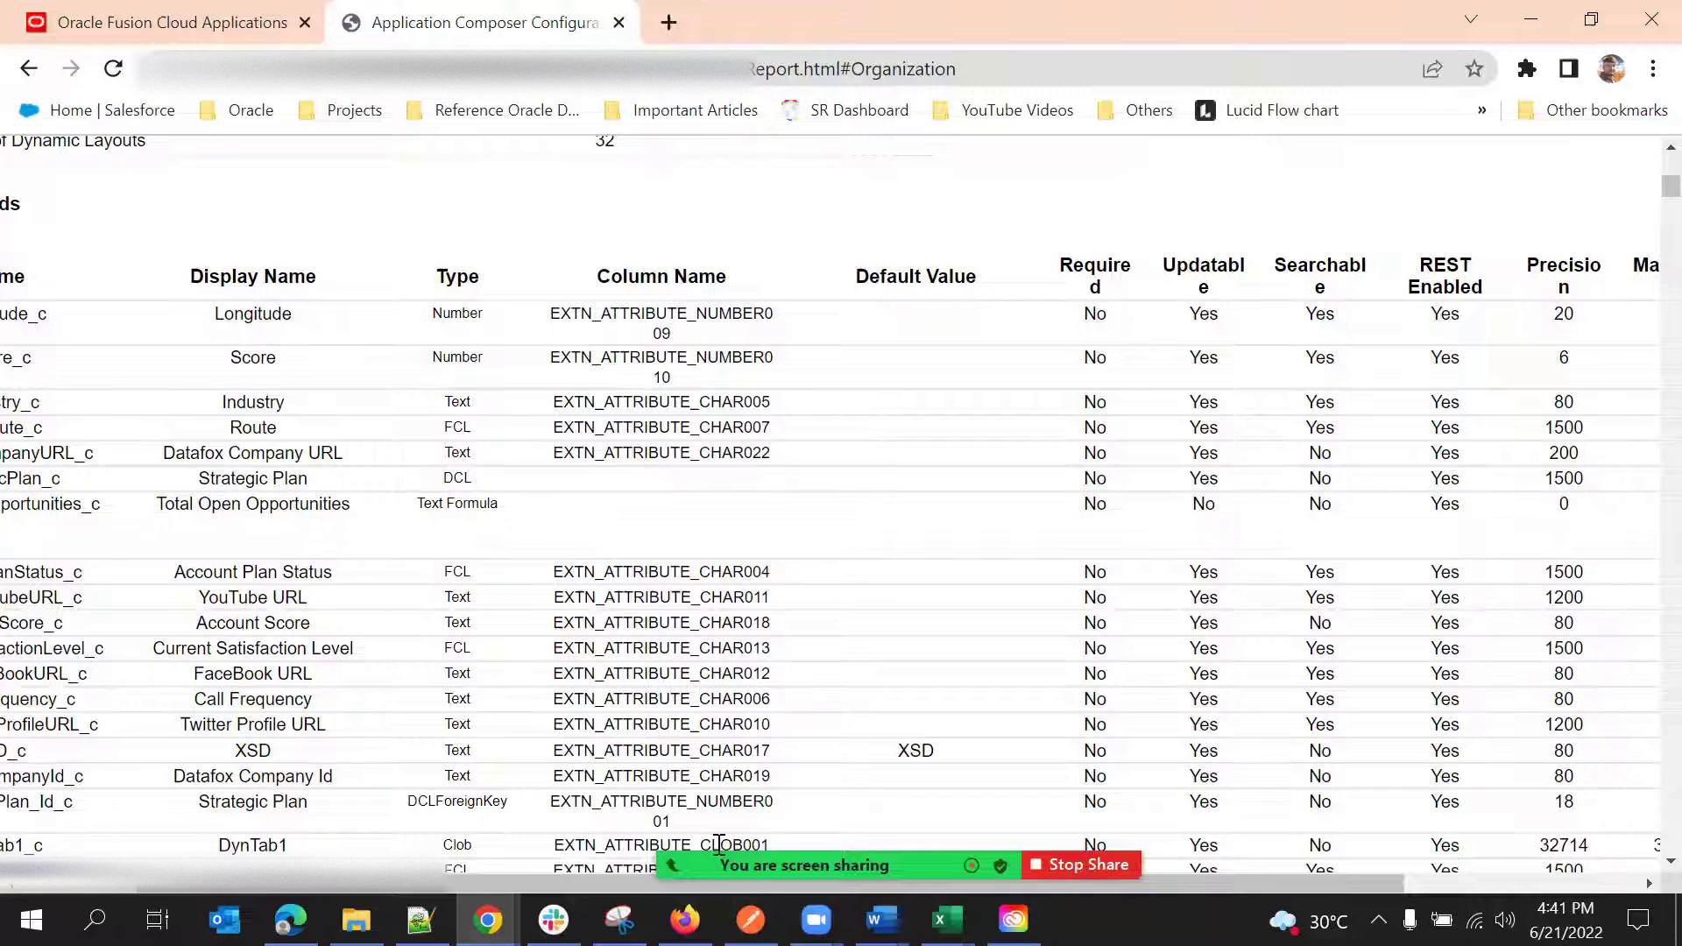
{"action": "mouse_move", "coordinate": [718, 857]}
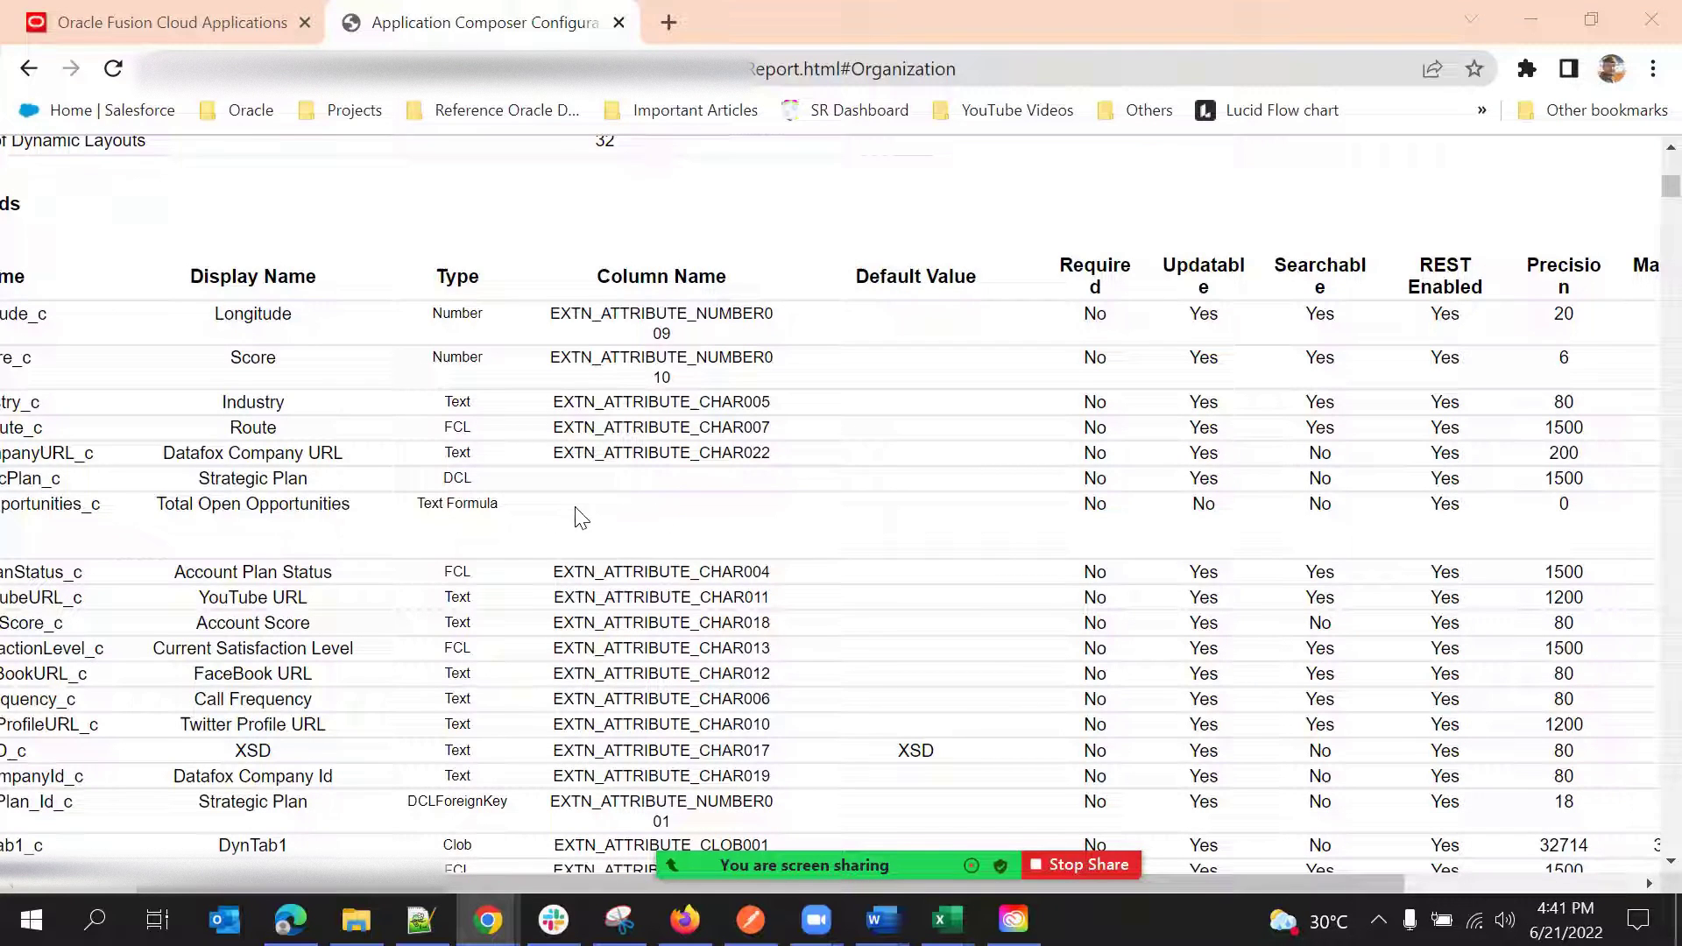
{"action": "scroll", "coordinate": [695, 237], "scroll_direction": "up", "scroll_amount": 5}
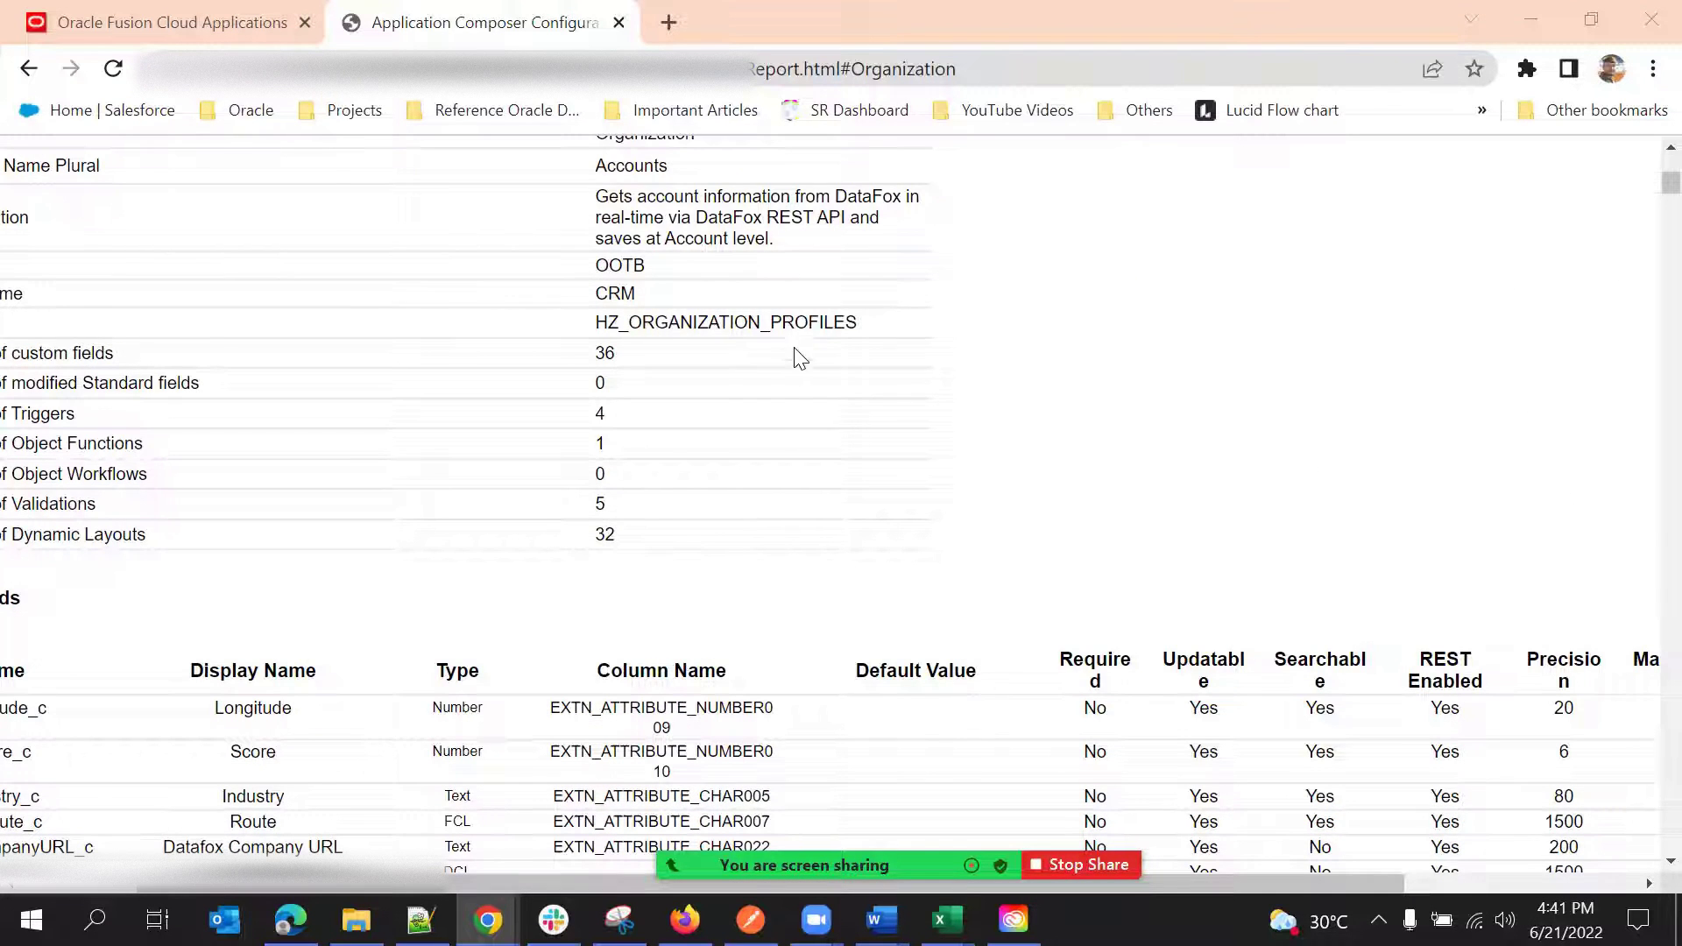
{"action": "scroll", "coordinate": [780, 395], "scroll_direction": "down", "scroll_amount": 2}
{"action": "scroll", "coordinate": [613, 603], "scroll_direction": "down", "scroll_amount": 2}
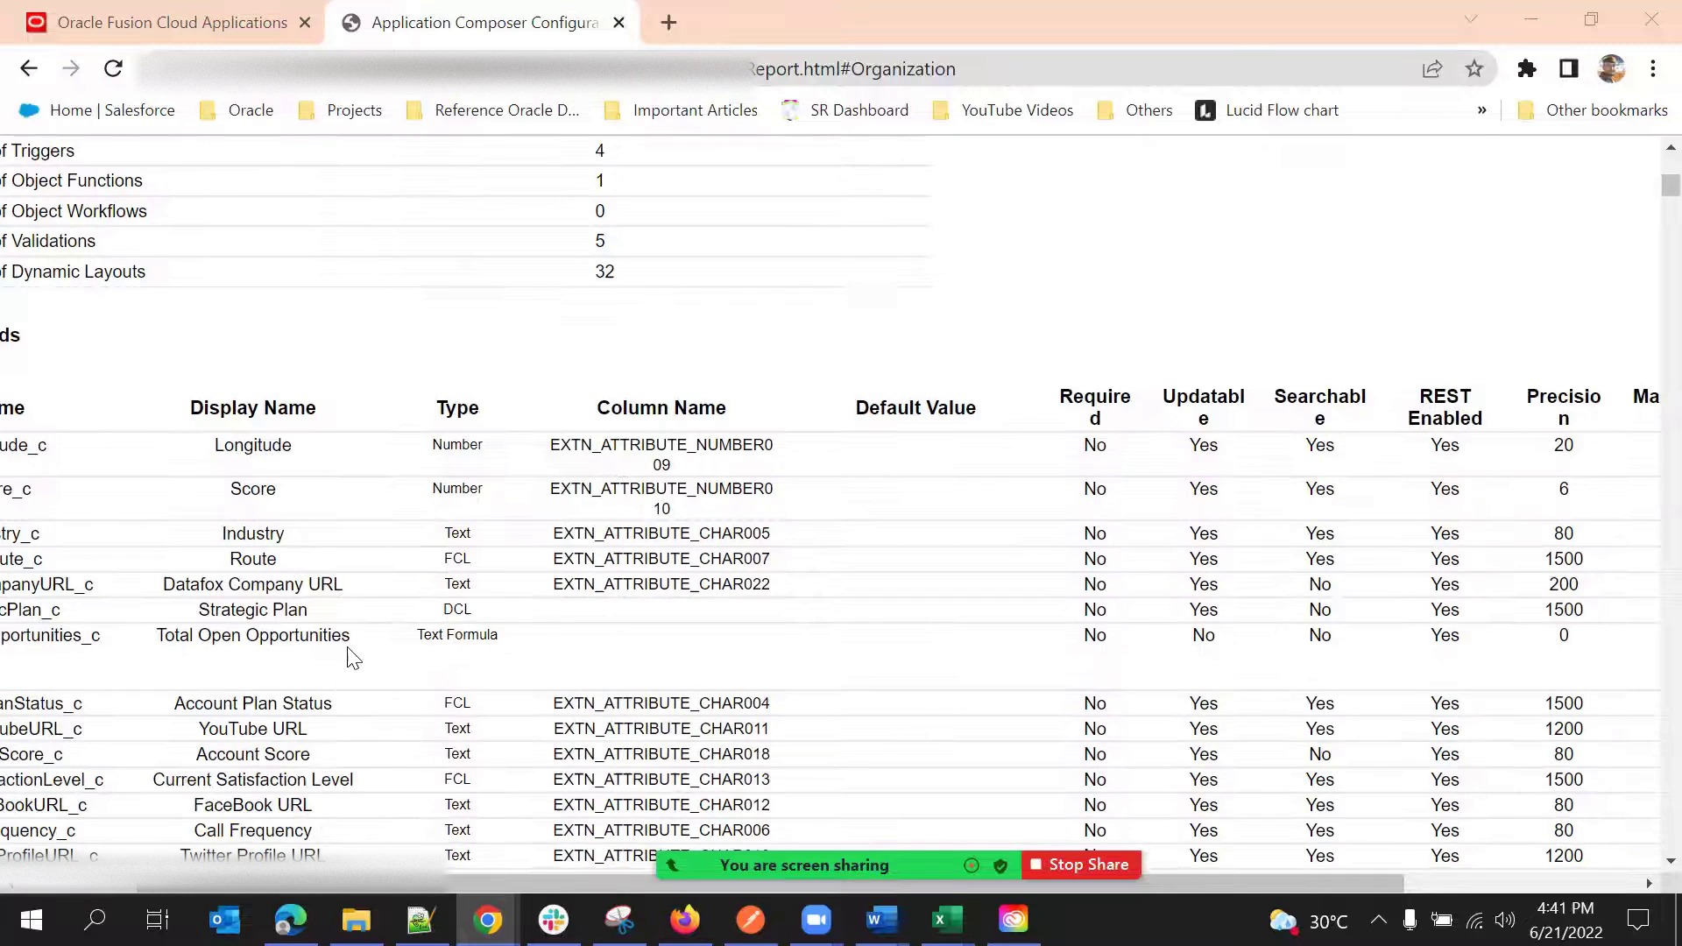
{"action": "scroll", "coordinate": [579, 679], "scroll_direction": "up", "scroll_amount": 1}
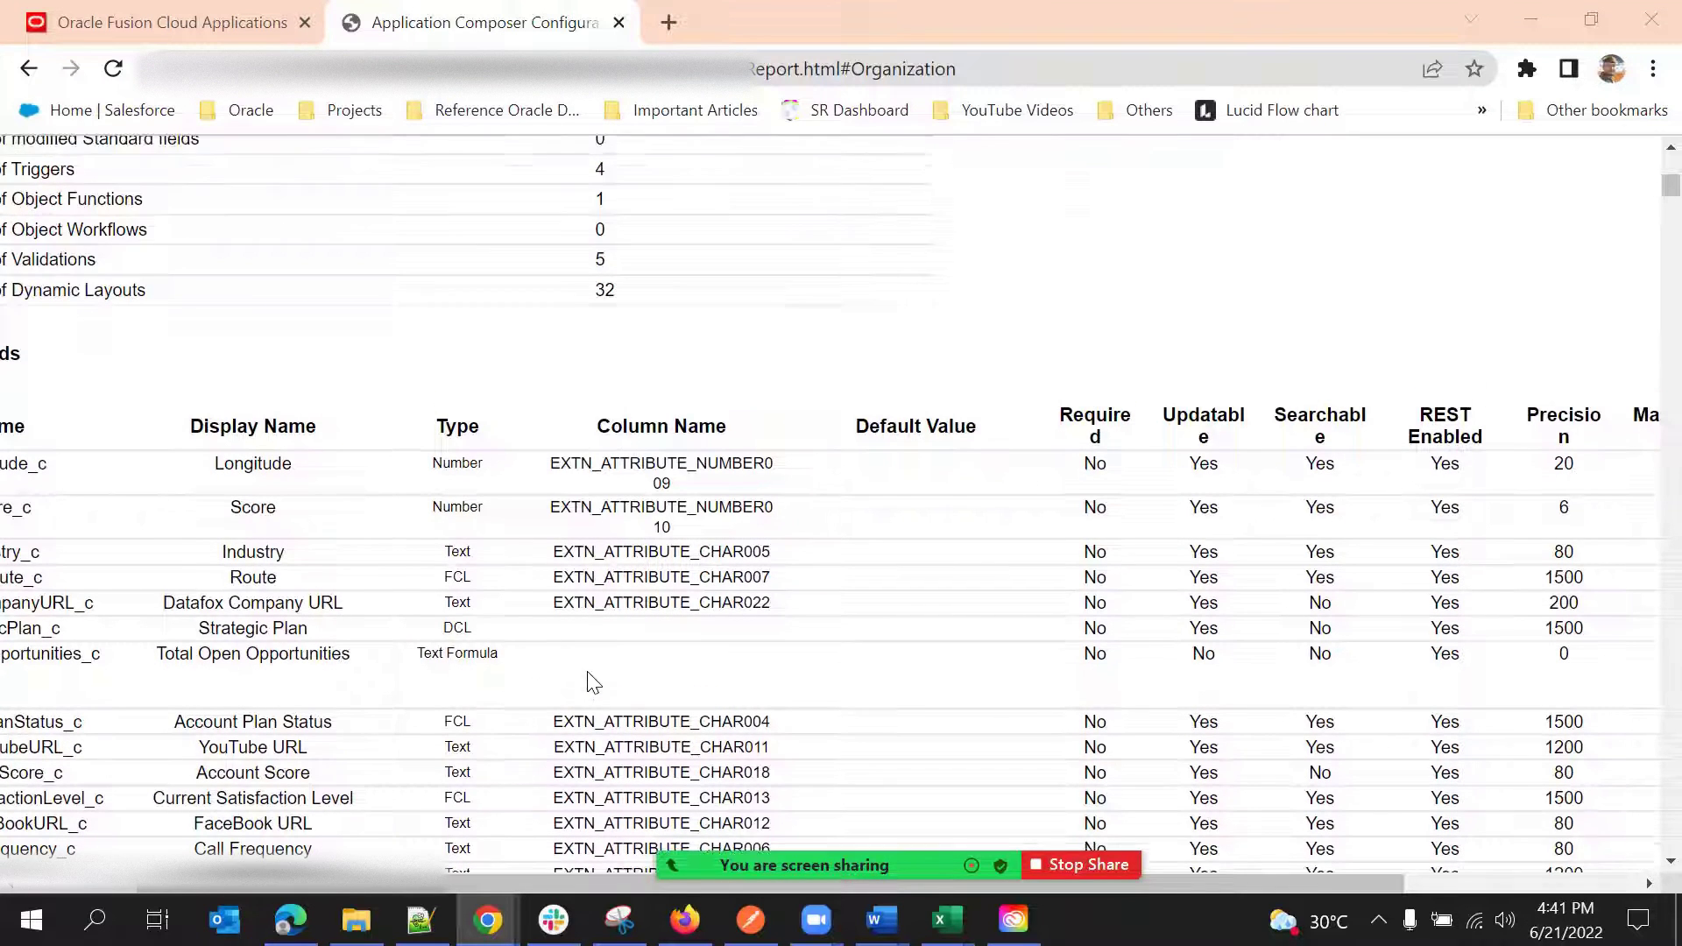
{"action": "scroll", "coordinate": [727, 315], "scroll_direction": "up", "scroll_amount": 3}
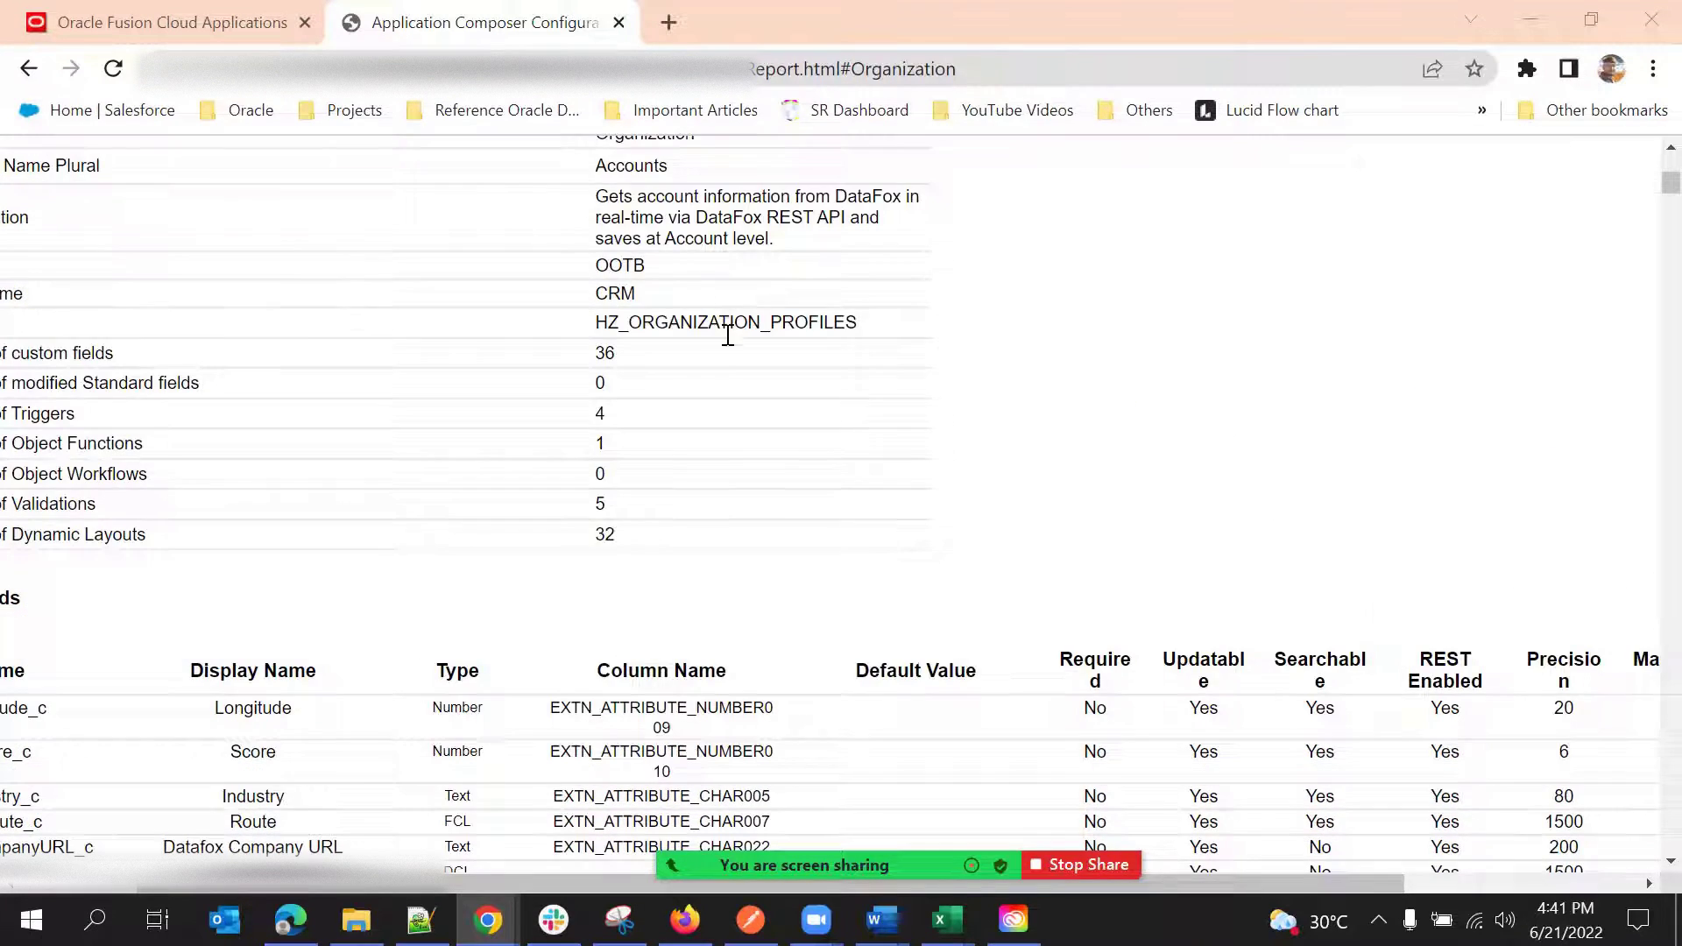
{"action": "scroll", "coordinate": [629, 648], "scroll_direction": "down", "scroll_amount": 3}
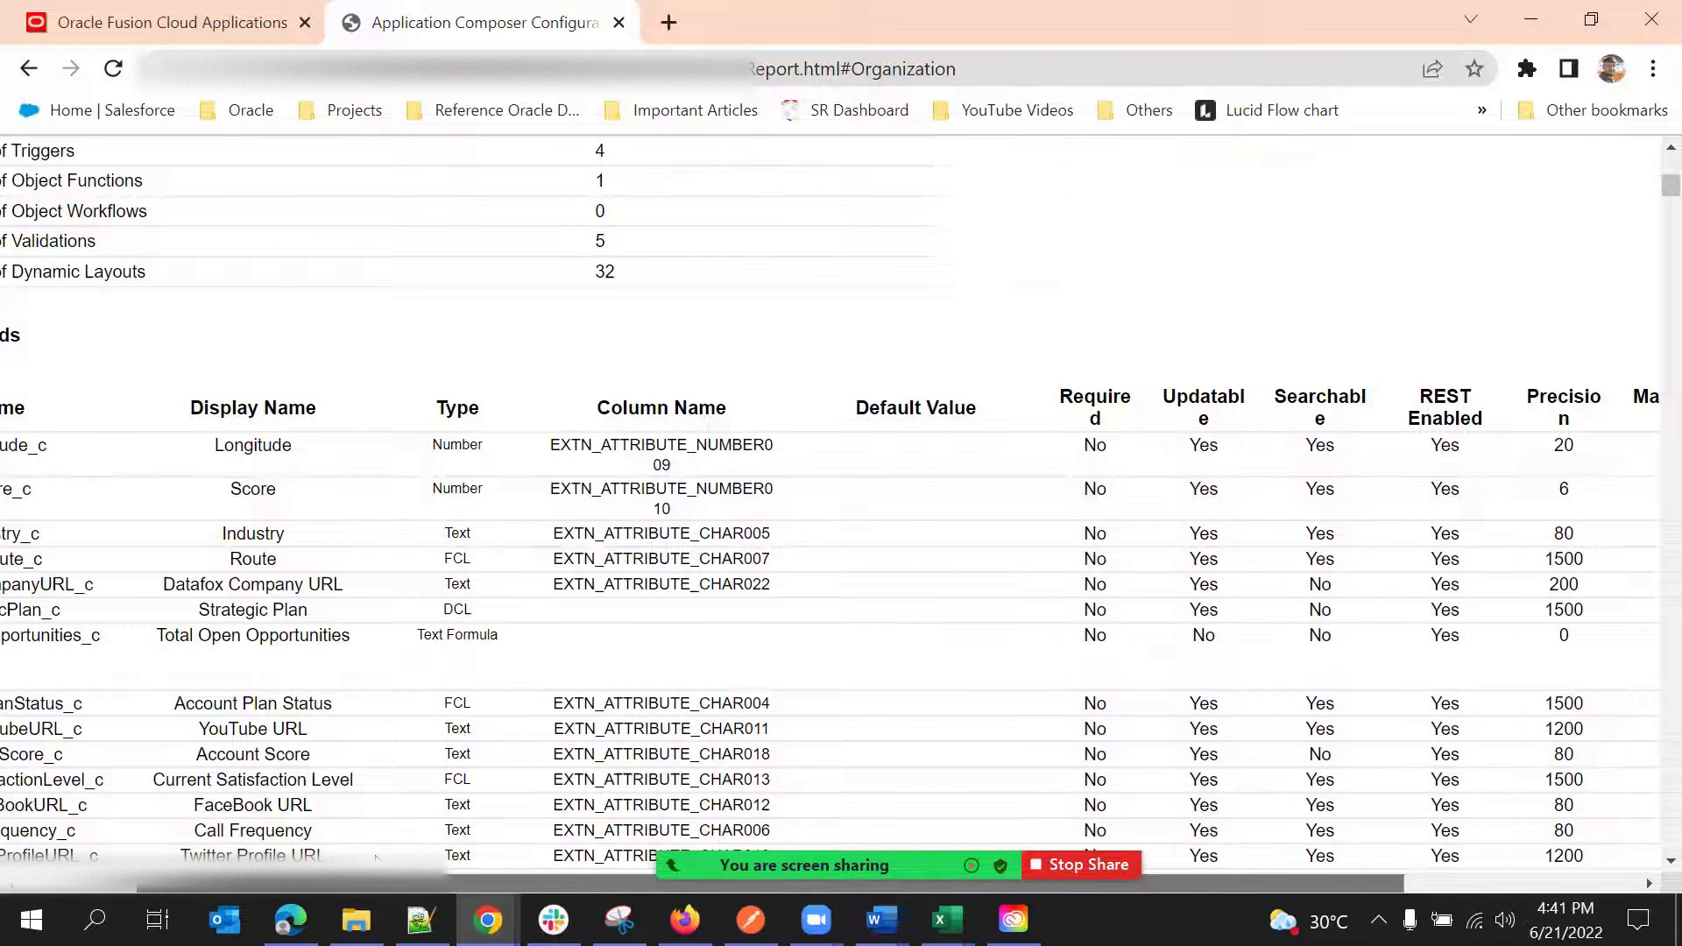
{"action": "left_click_drag", "start_coordinate": [541, 883], "coordinate": [406, 883]}
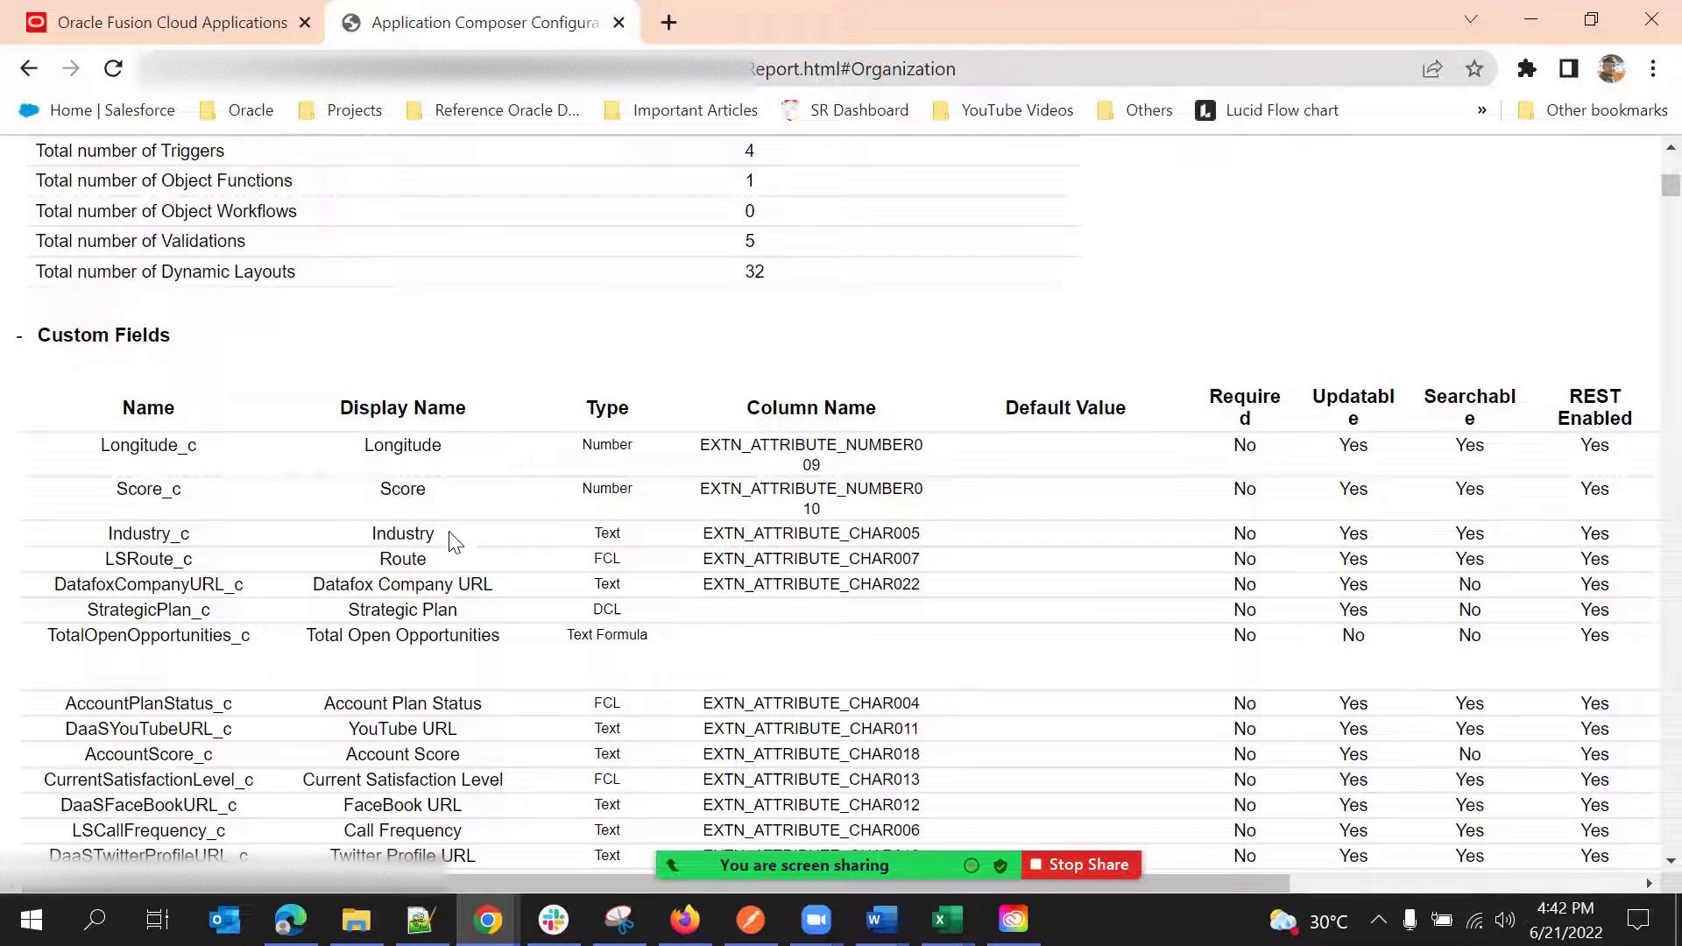
Step: Examine the StrategicPlan_c custom field's name, display name and type
{"action": "scroll", "coordinate": [523, 505], "scroll_direction": "down", "scroll_amount": 1}
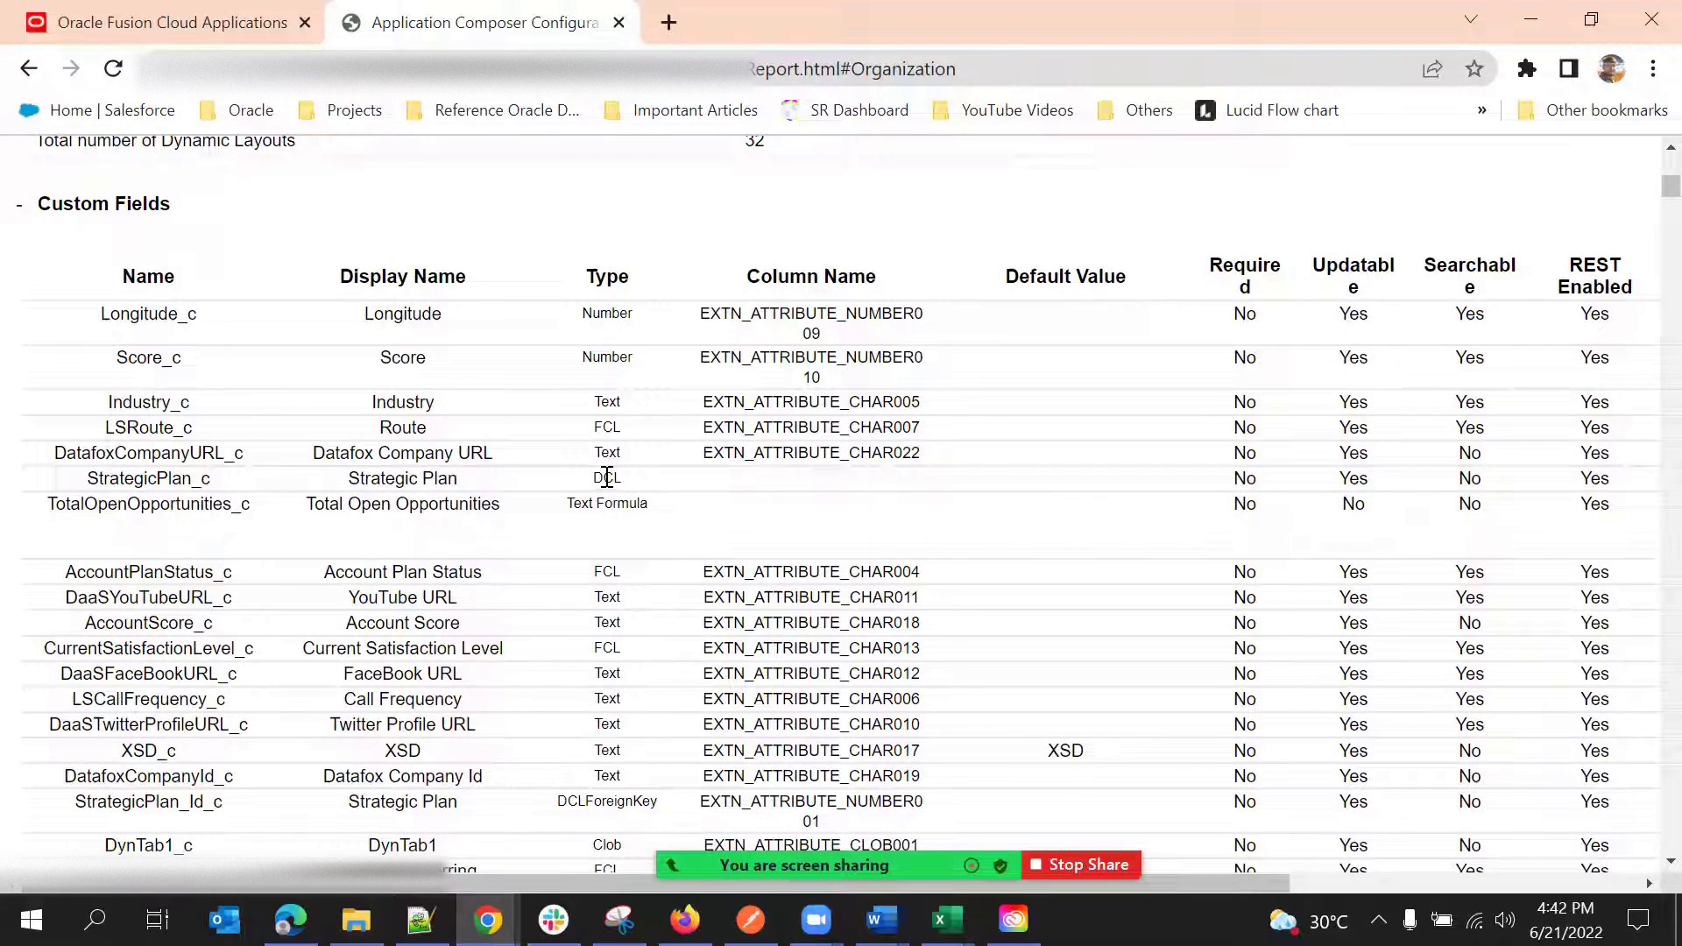
{"action": "double_click", "coordinate": [610, 476]}
{"action": "left_click", "coordinate": [419, 477]}
{"action": "double_click", "coordinate": [602, 479]}
{"action": "left_click", "coordinate": [168, 483]}
{"action": "double_click", "coordinate": [168, 483]}
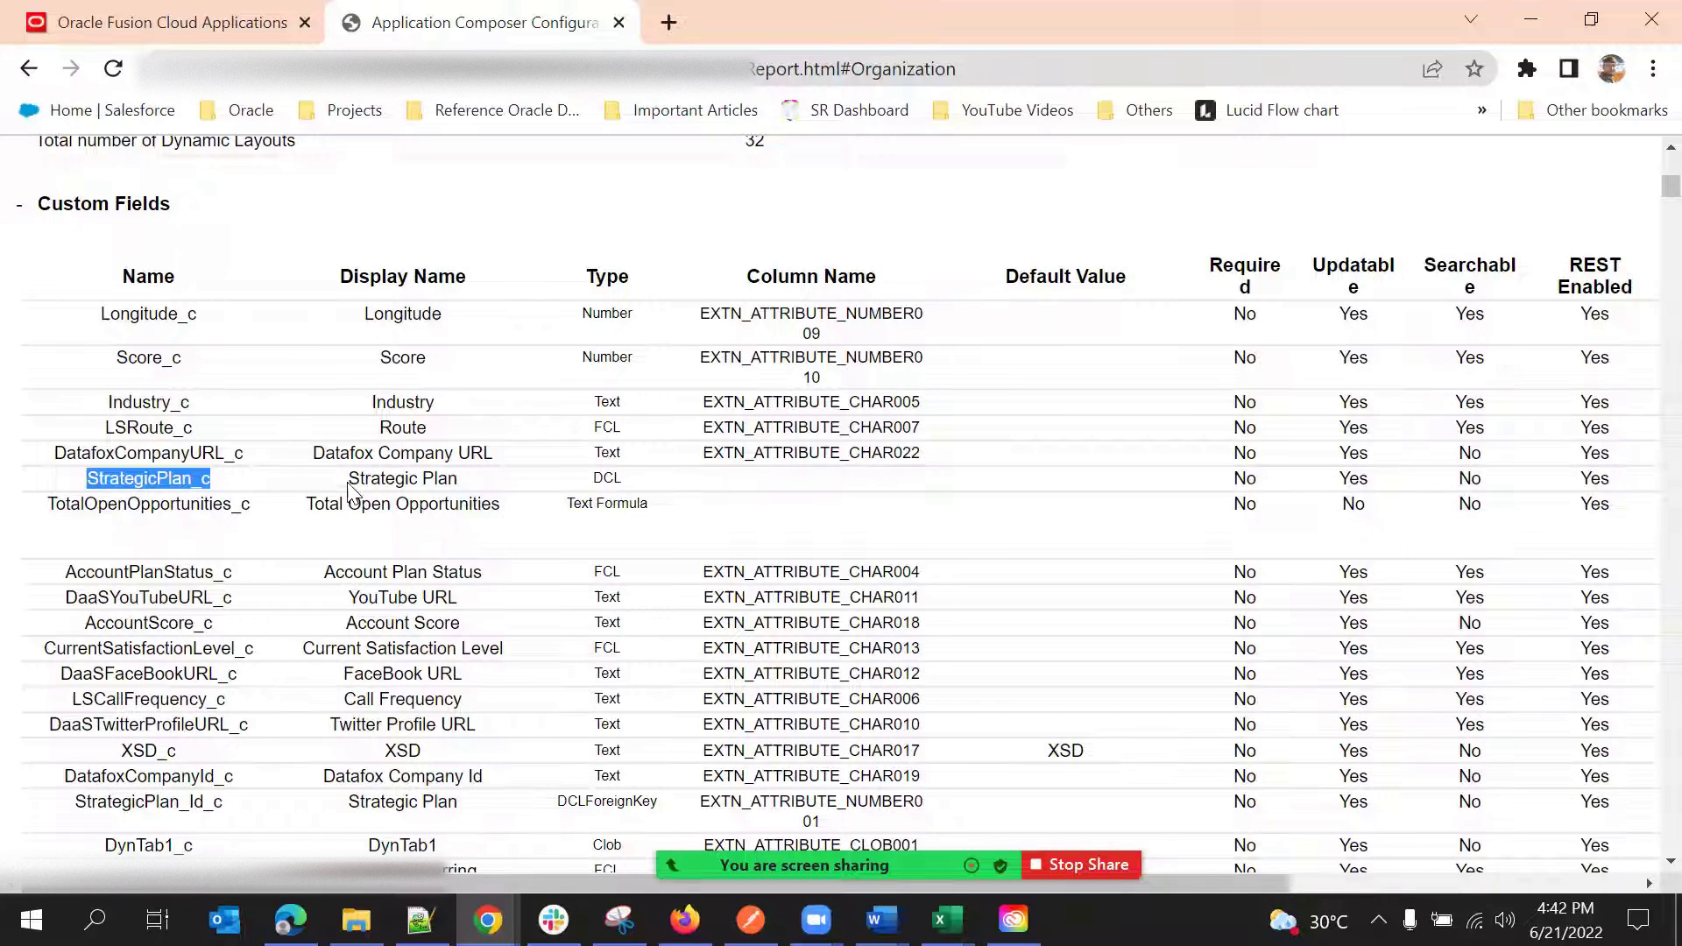
{"action": "left_click", "coordinate": [348, 483]}
{"action": "double_click", "coordinate": [141, 478]}
Step: Check the type of the StrategicPlan_Id_c field and compare it with the StrategicPlan_c field
{"action": "scroll", "coordinate": [782, 533], "scroll_direction": "down", "scroll_amount": 3}
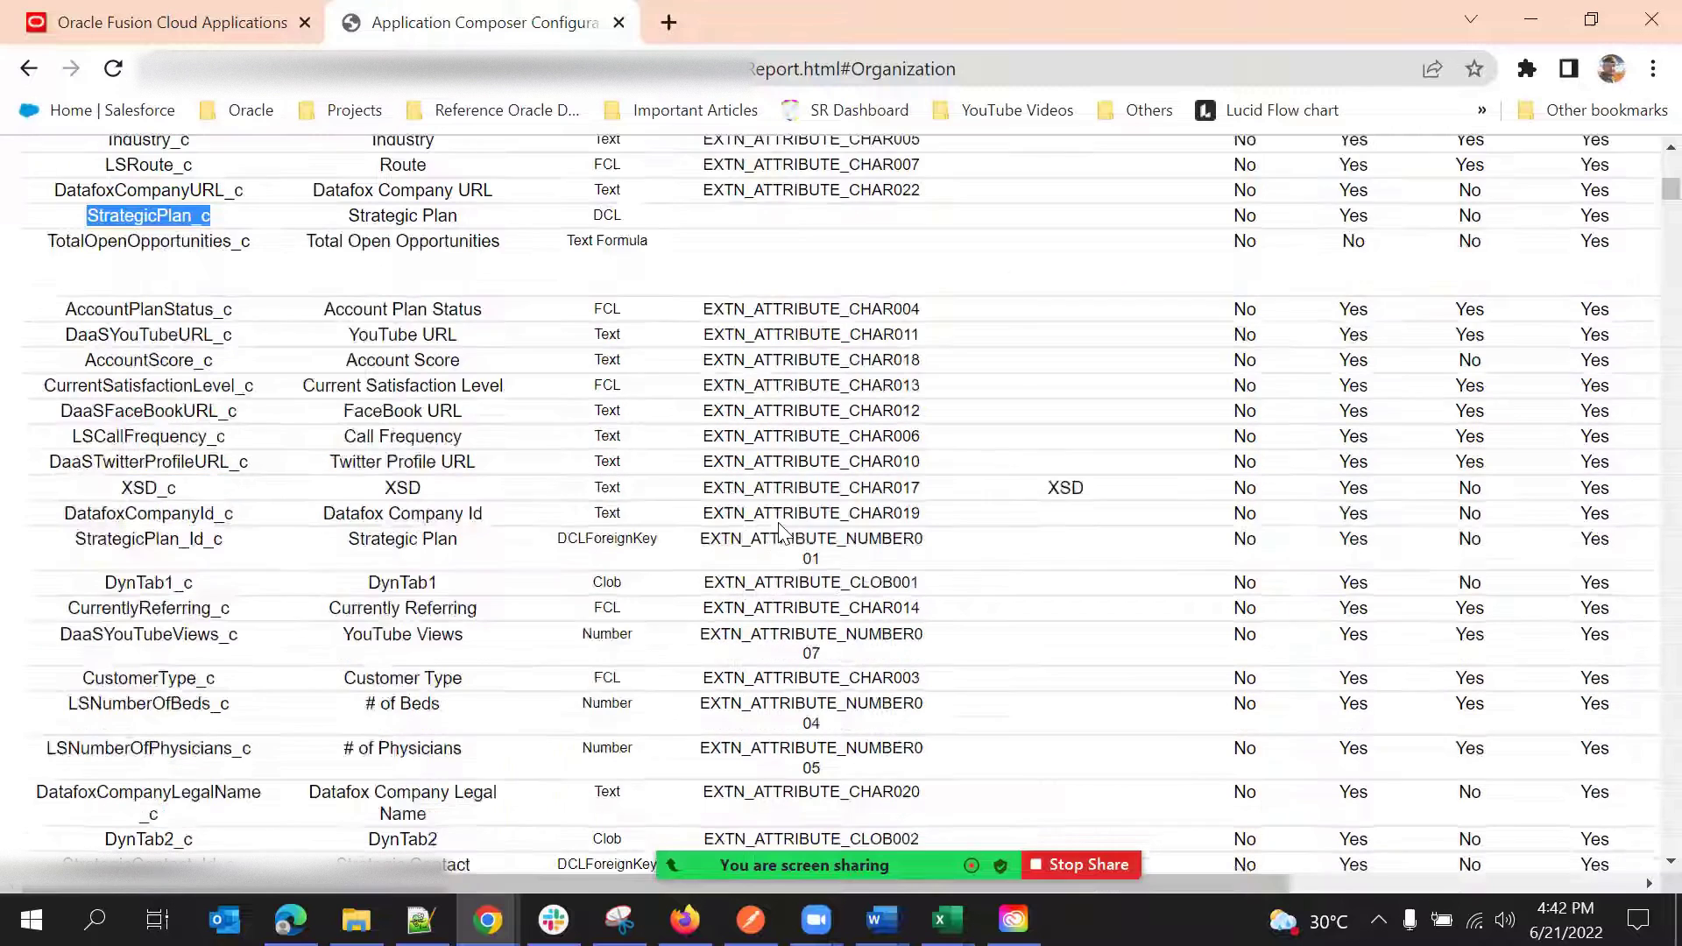
{"action": "double_click", "coordinate": [633, 536]}
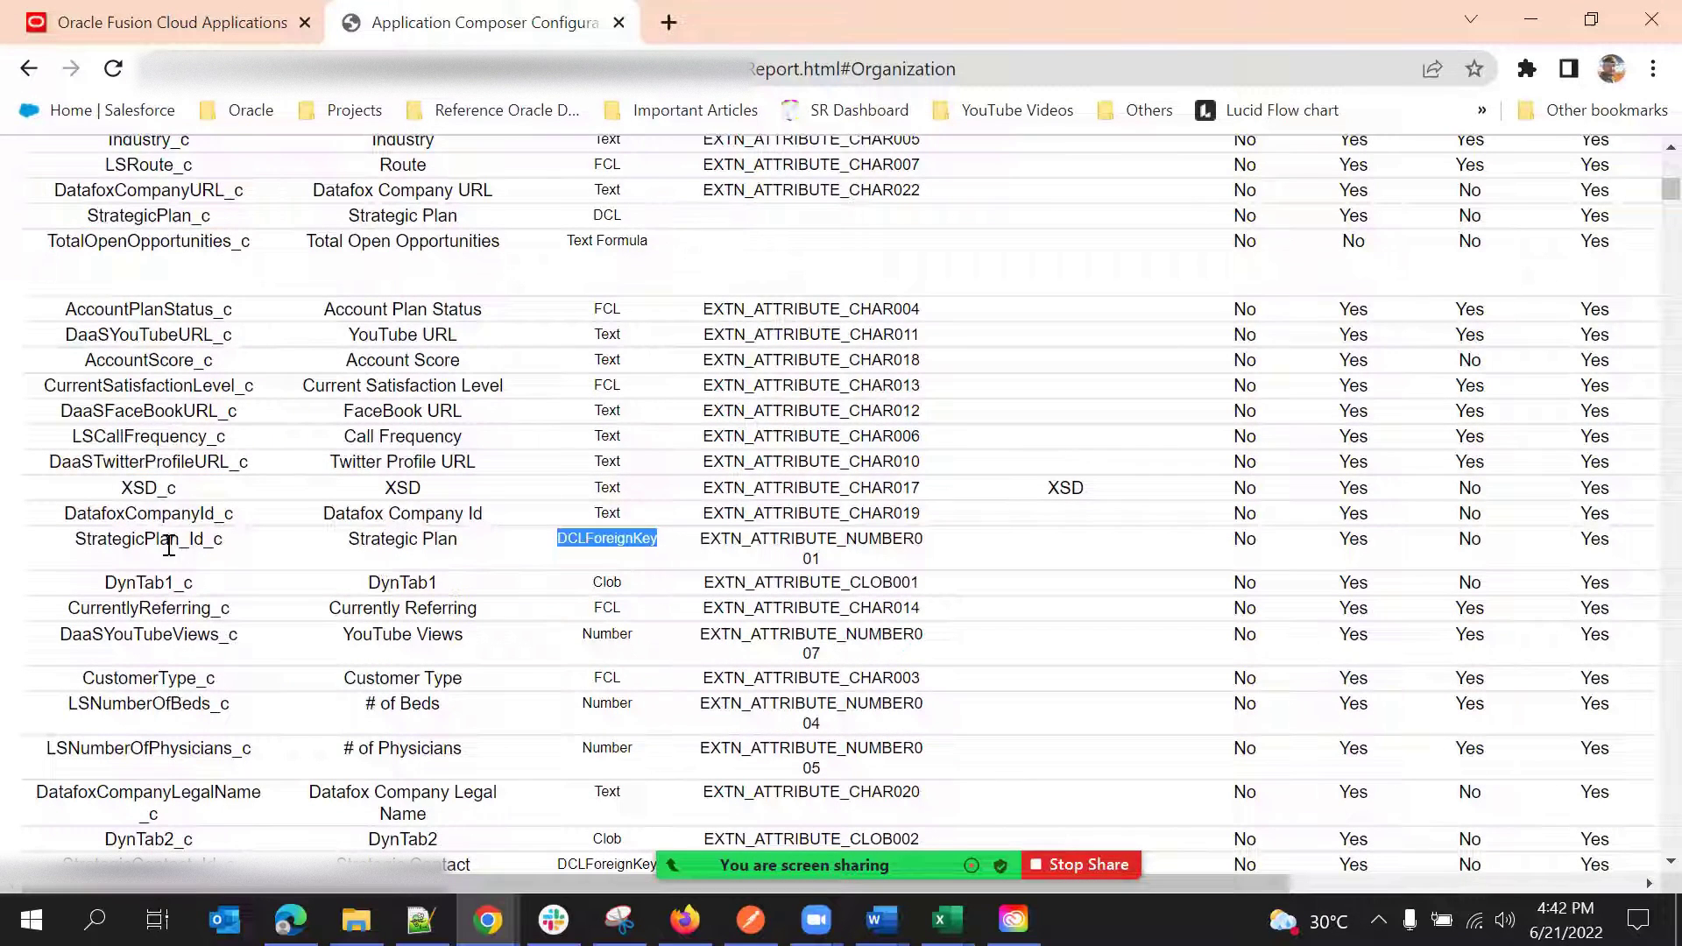
{"action": "left_click", "coordinate": [202, 213]}
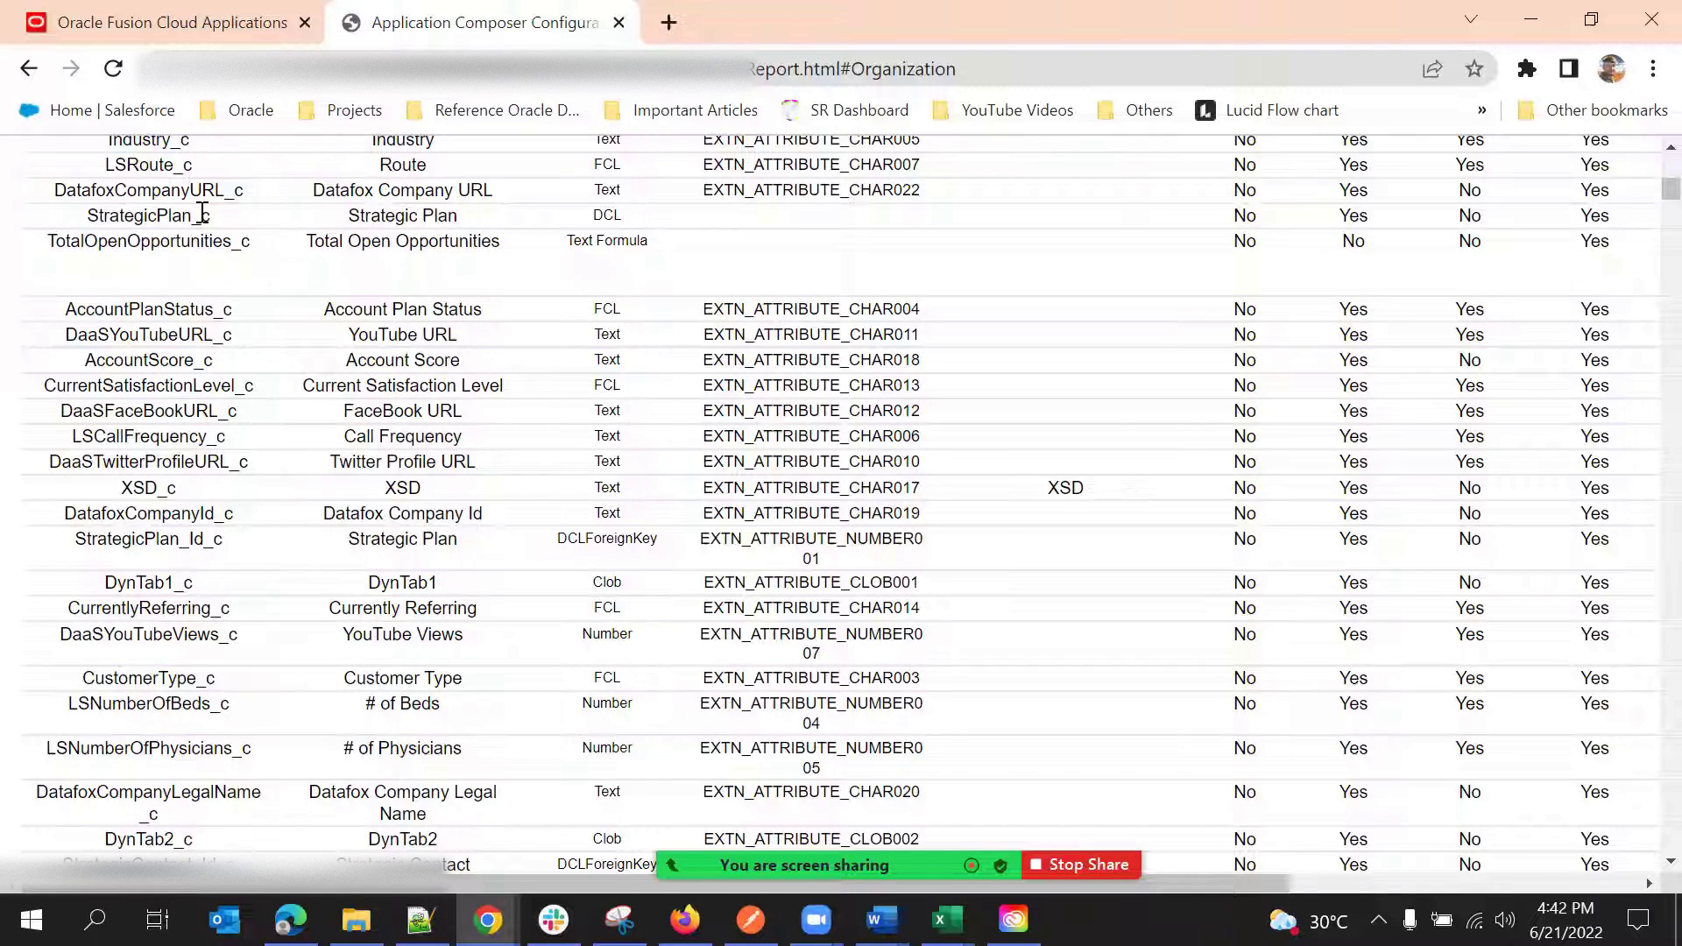
{"action": "double_click", "coordinate": [203, 213]}
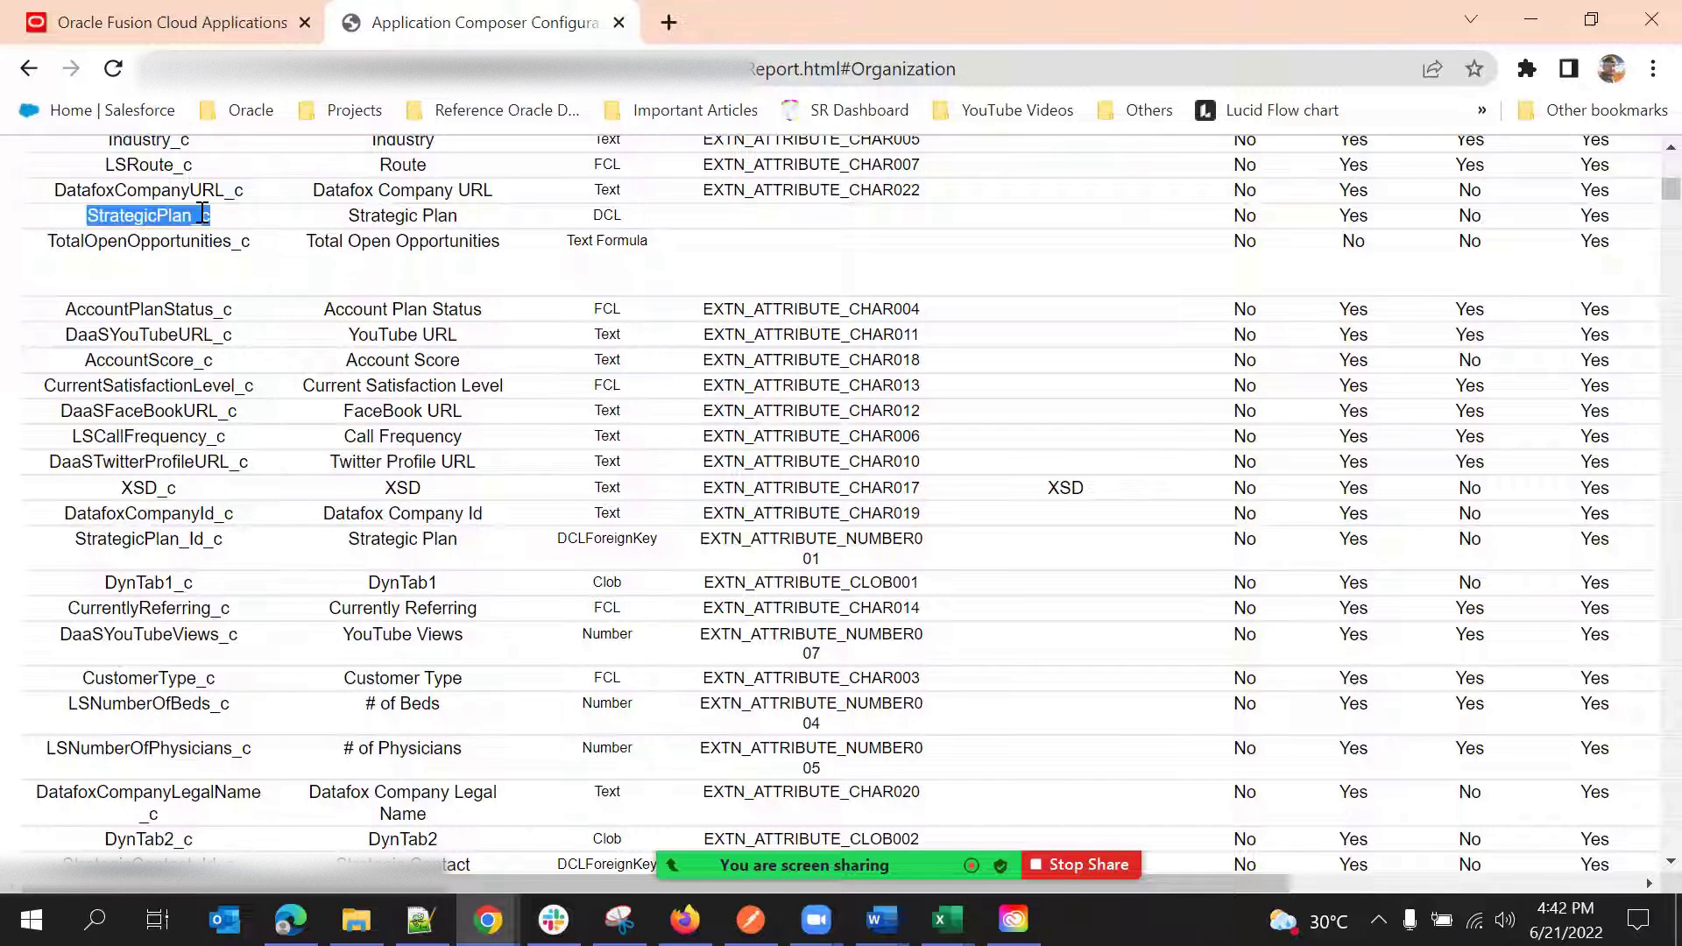
Step: Compare the column names of the StrategicPlan_c and StrategicPlan_Id_c custom fields
{"action": "double_click", "coordinate": [190, 540]}
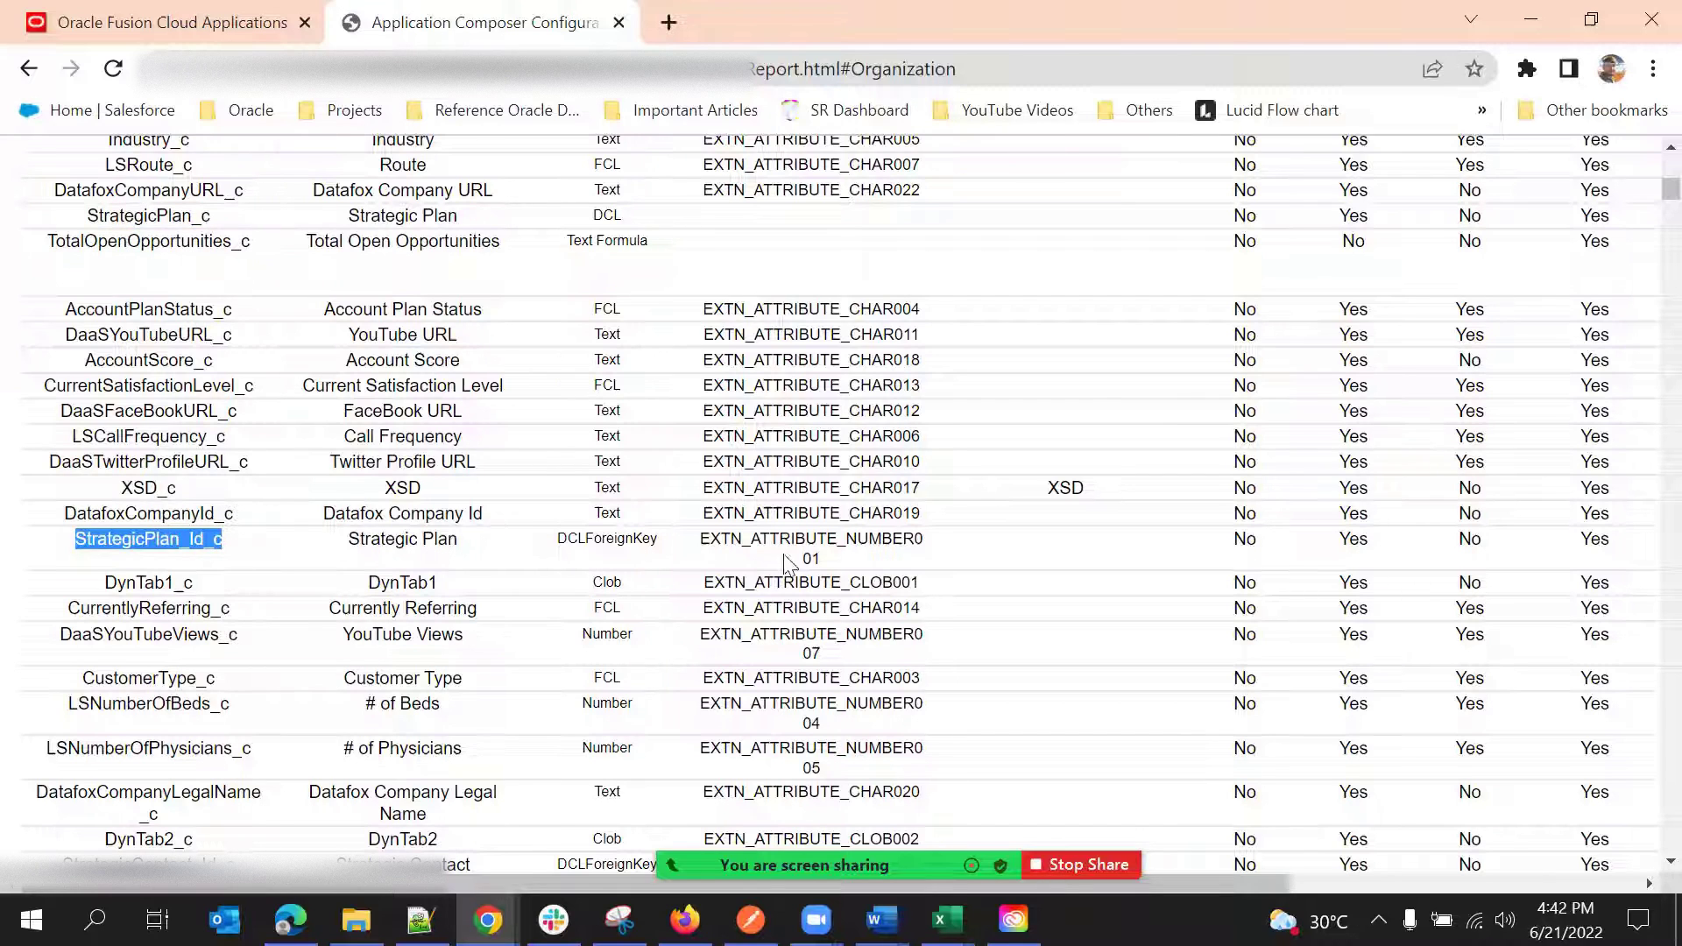
{"action": "double_click", "coordinate": [740, 565]}
{"action": "left_click", "coordinate": [193, 214]}
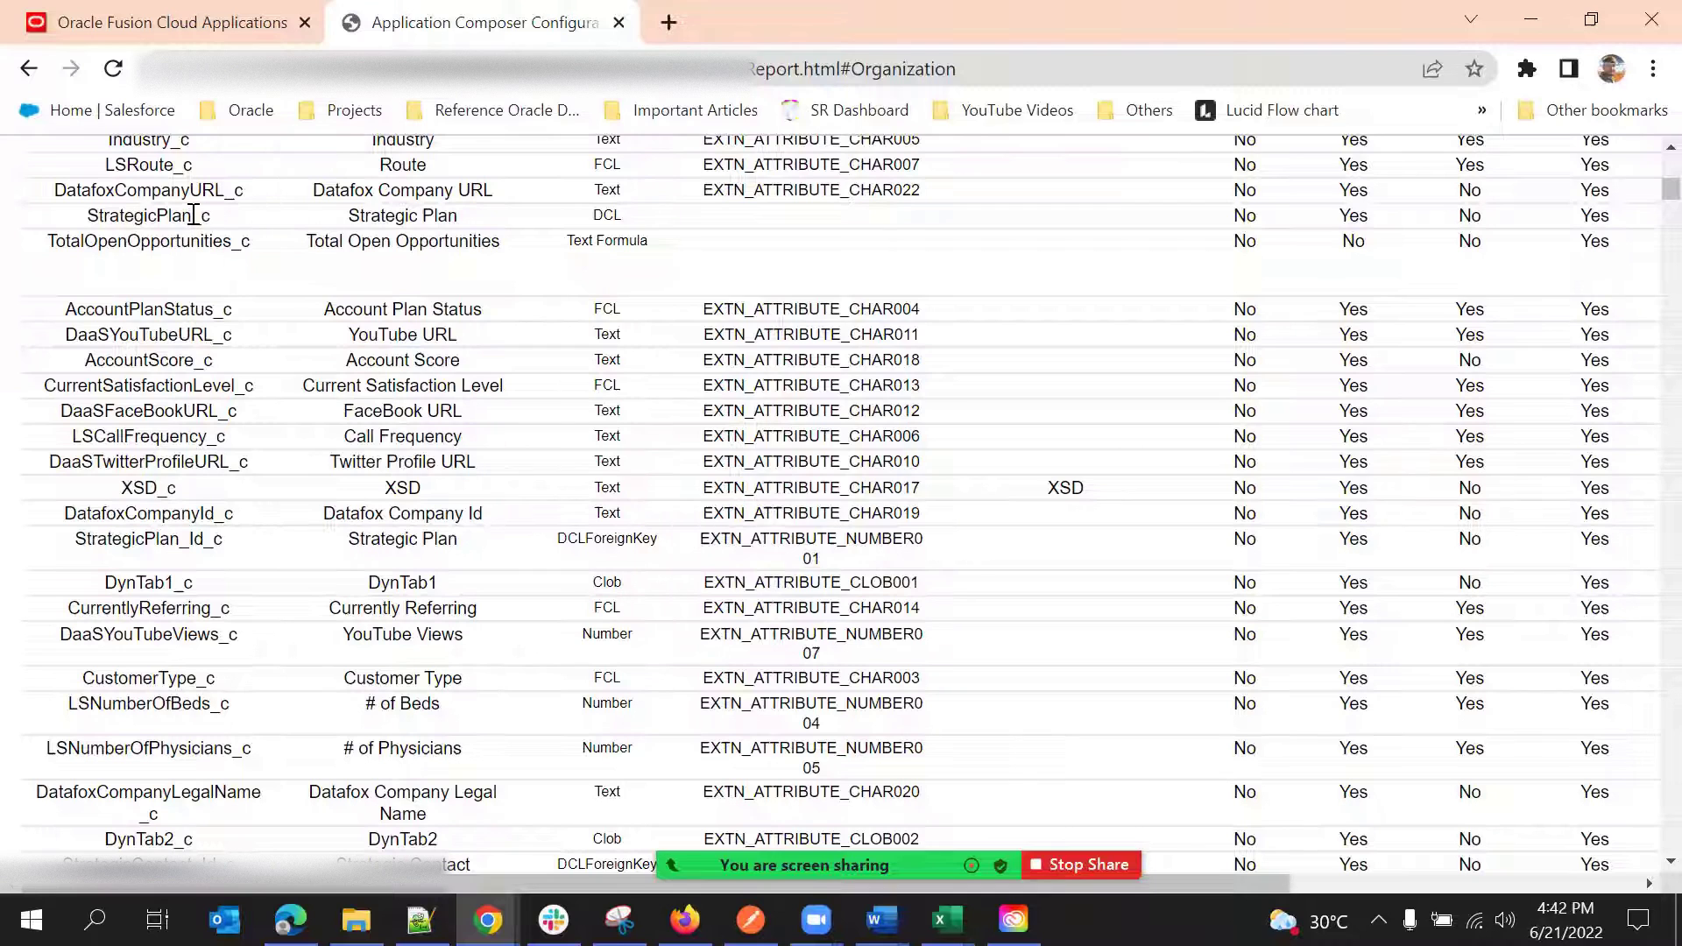
{"action": "double_click", "coordinate": [194, 215]}
{"action": "left_click", "coordinate": [193, 215]}
{"action": "double_click", "coordinate": [194, 214]}
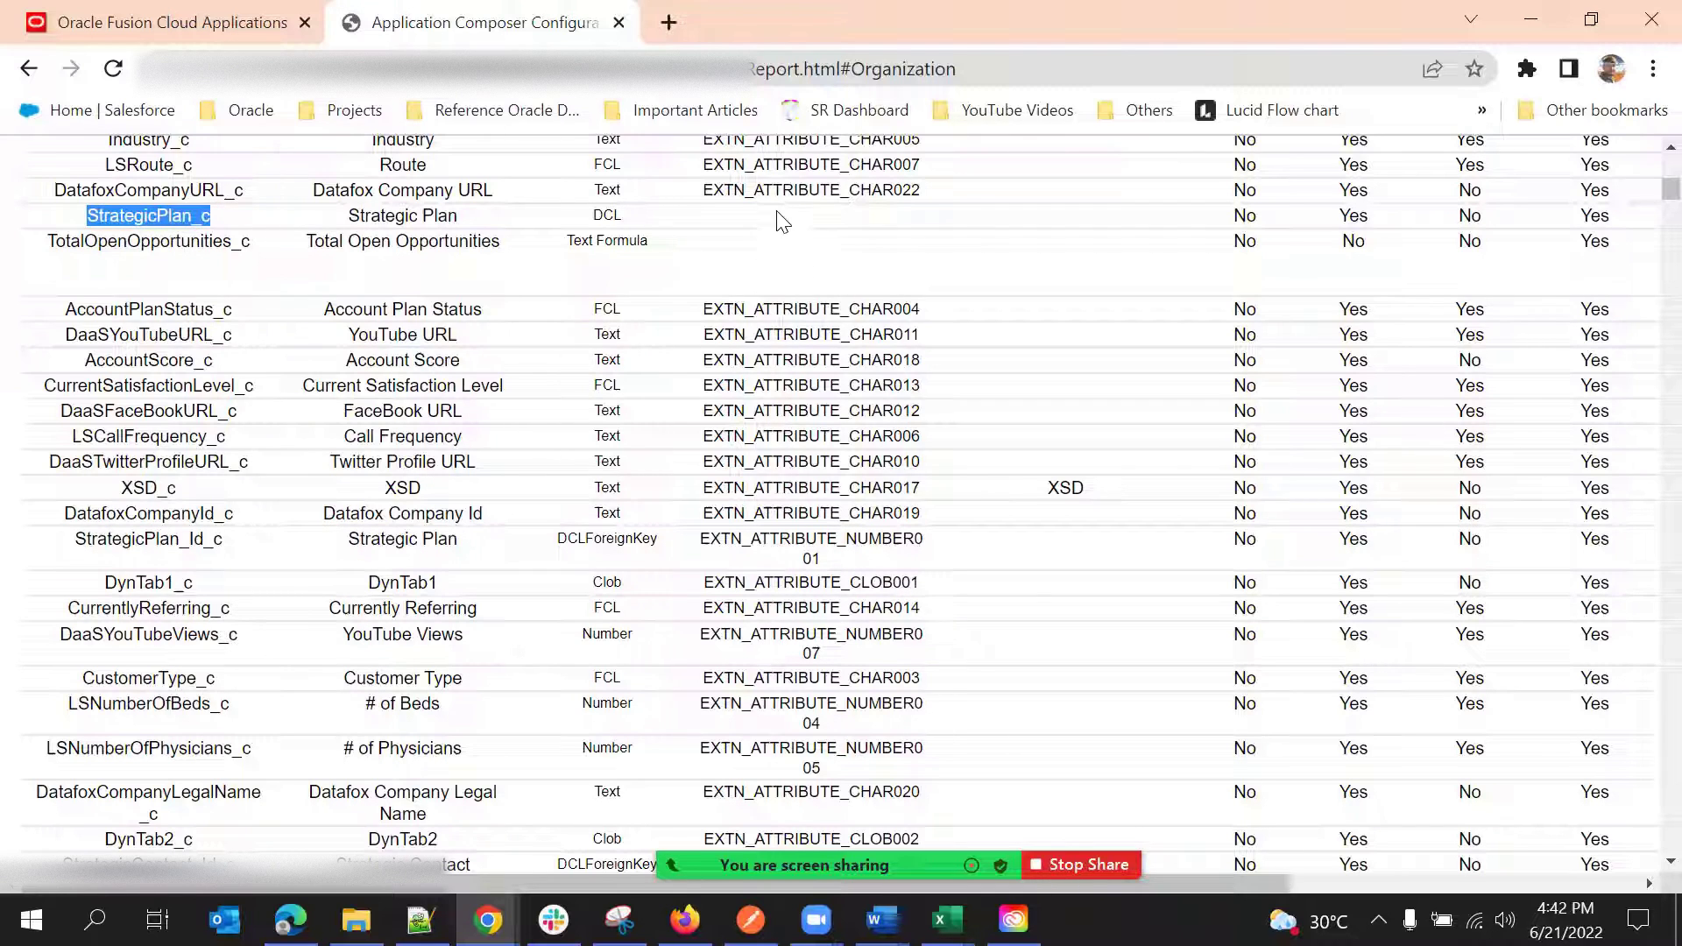
{"action": "left_click", "coordinate": [788, 333]}
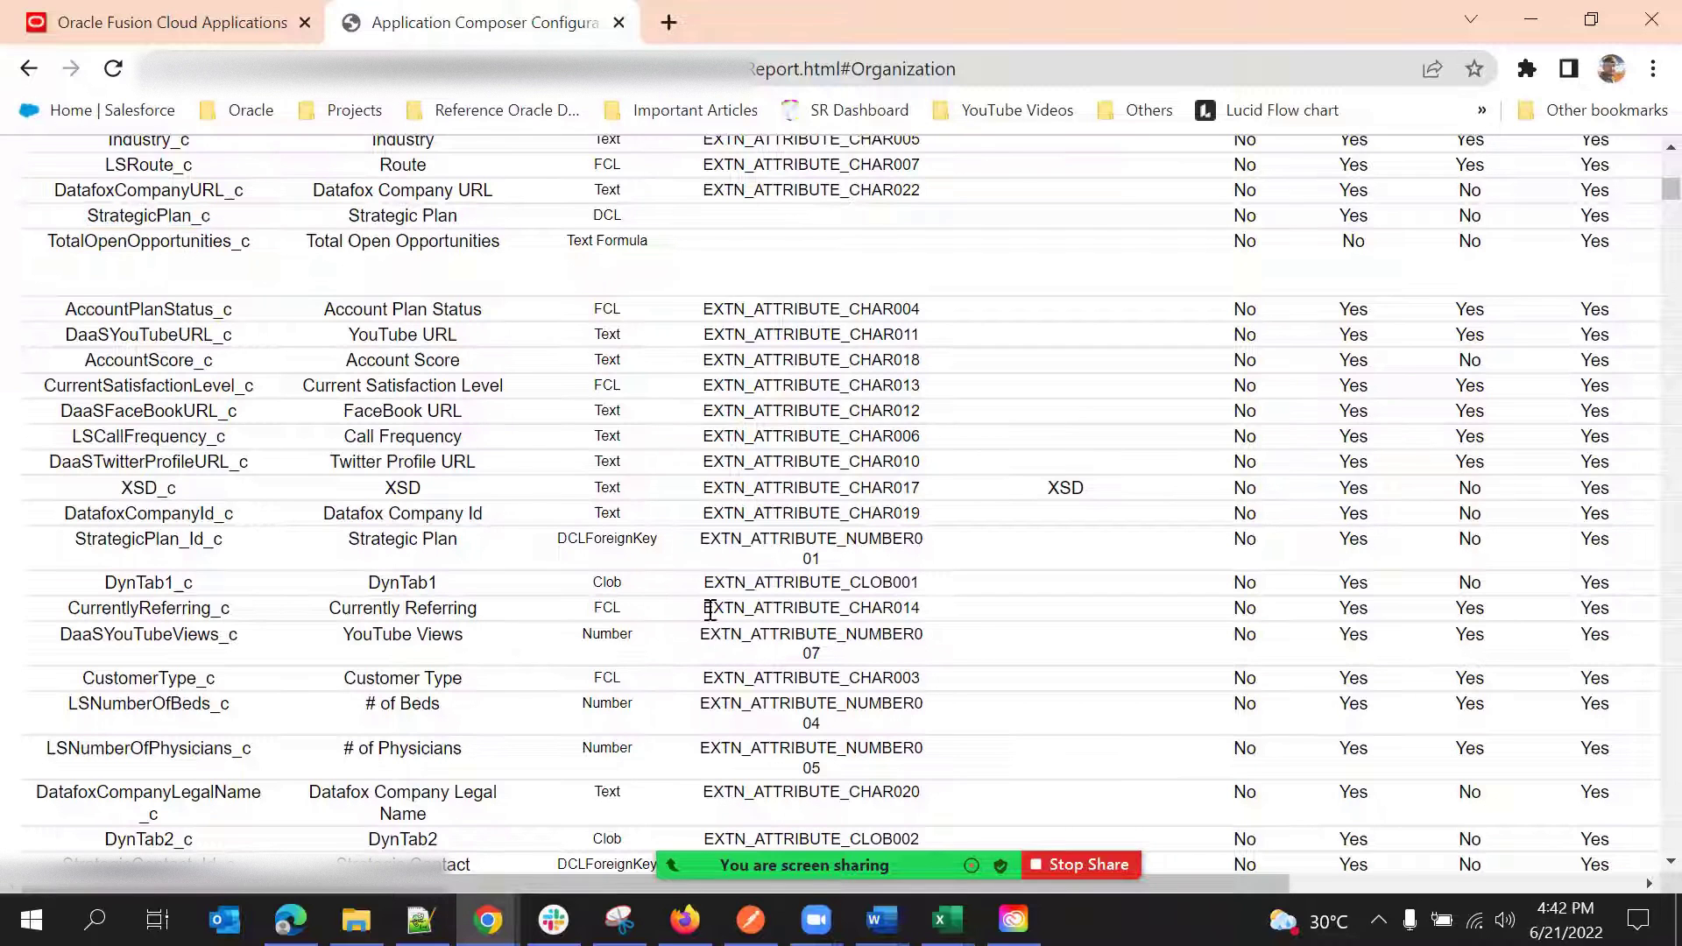
{"action": "double_click", "coordinate": [771, 538]}
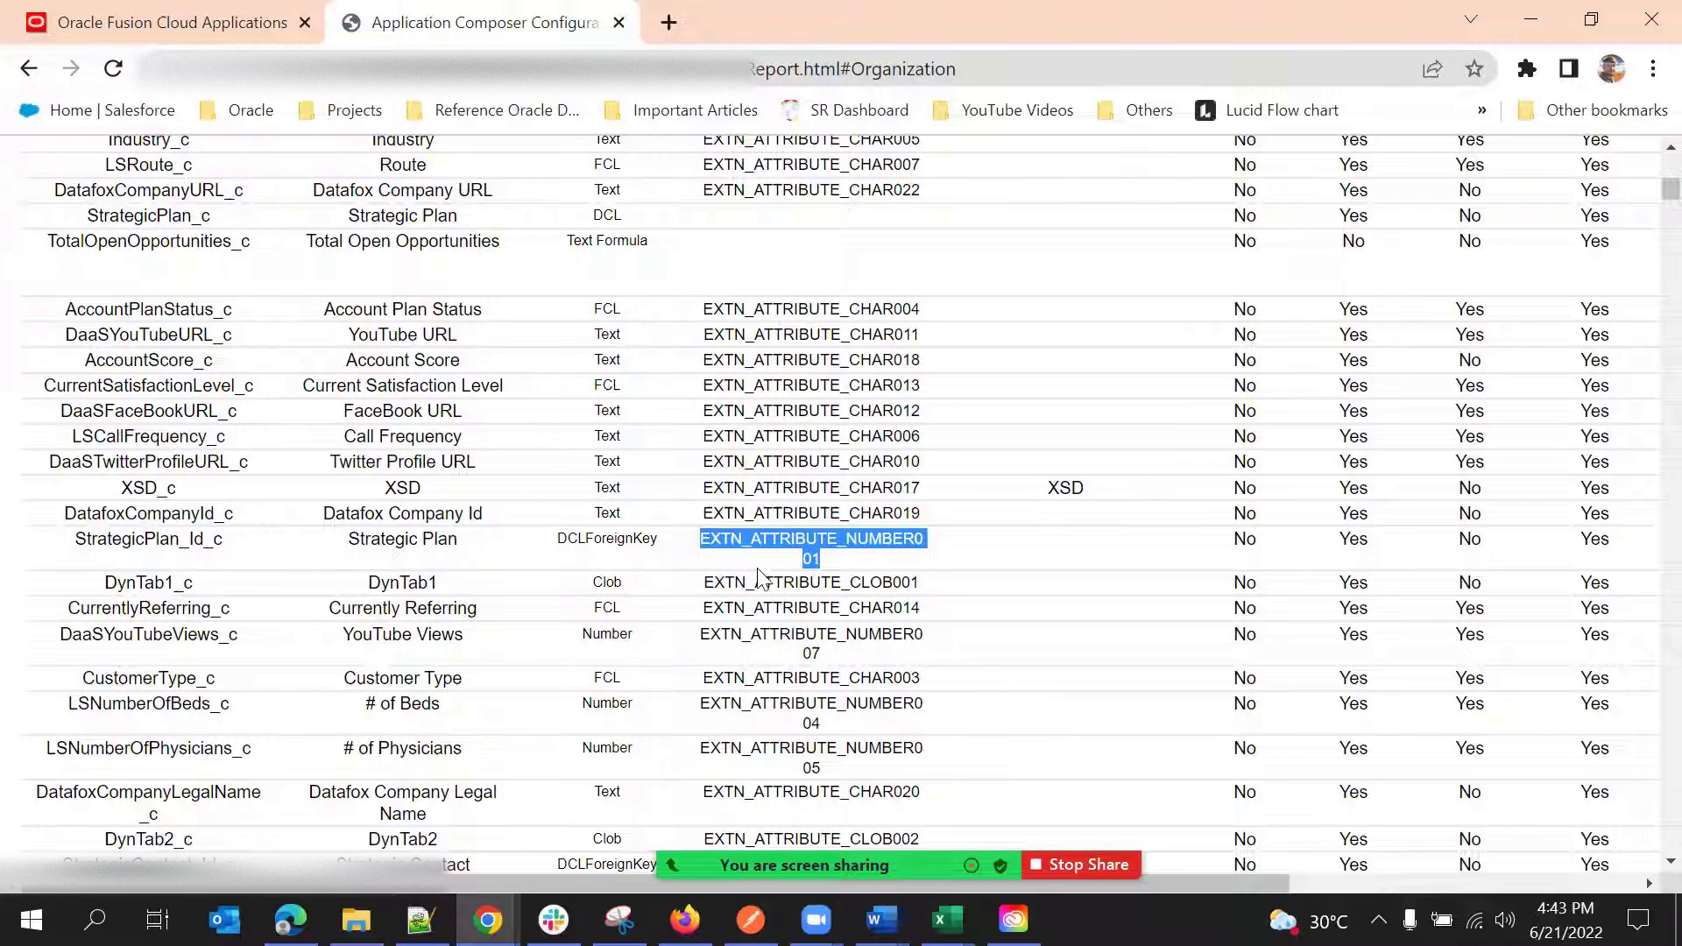
Step: Review the default value, required, updatable, searchable and REST-enabled settings across the Organization object's custom fields
{"action": "scroll", "coordinate": [778, 546], "scroll_direction": "up", "scroll_amount": 5}
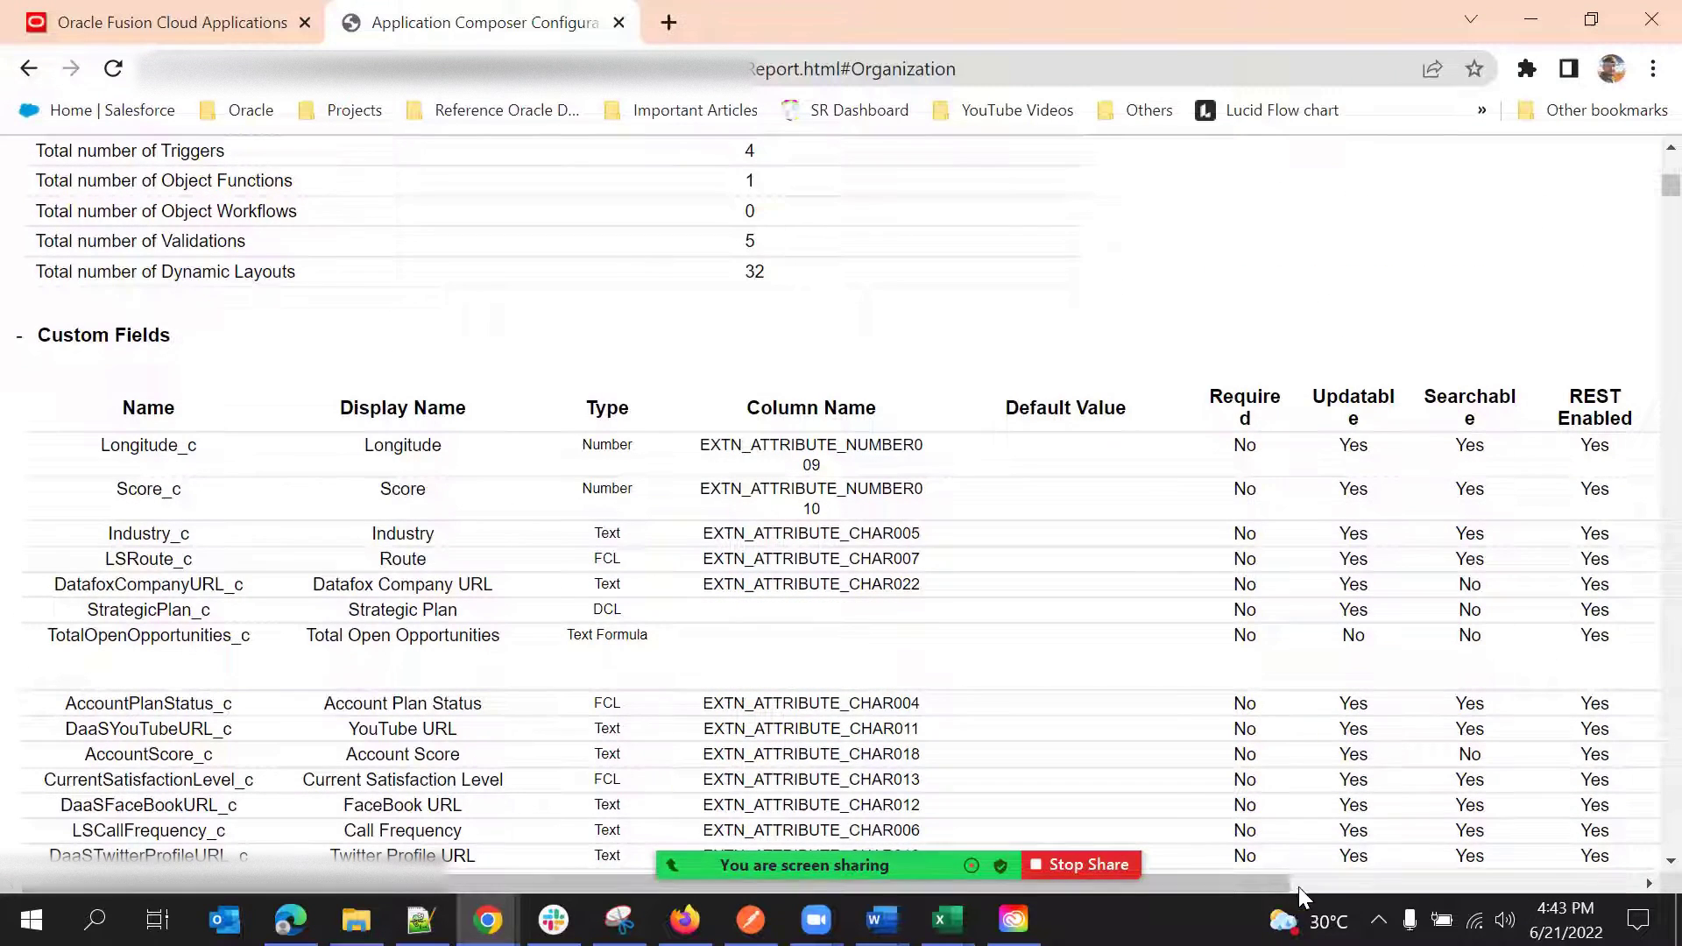
{"action": "left_click_drag", "start_coordinate": [1283, 892], "coordinate": [536, 799]}
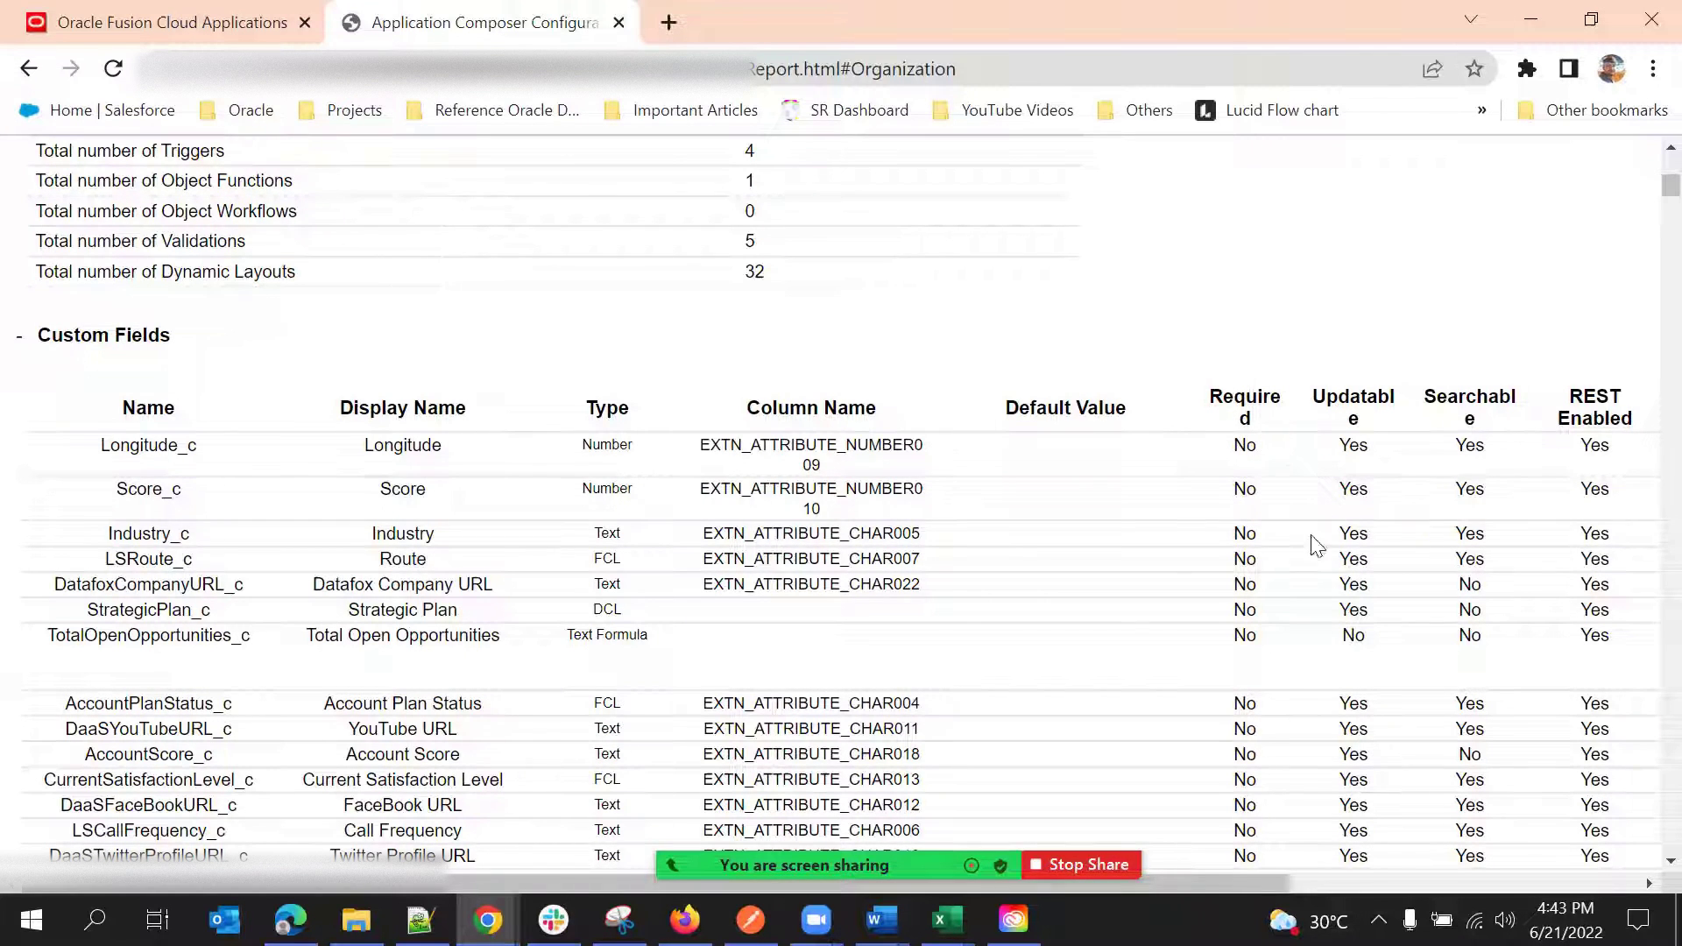
{"action": "scroll", "coordinate": [1266, 618], "scroll_direction": "down", "scroll_amount": 2}
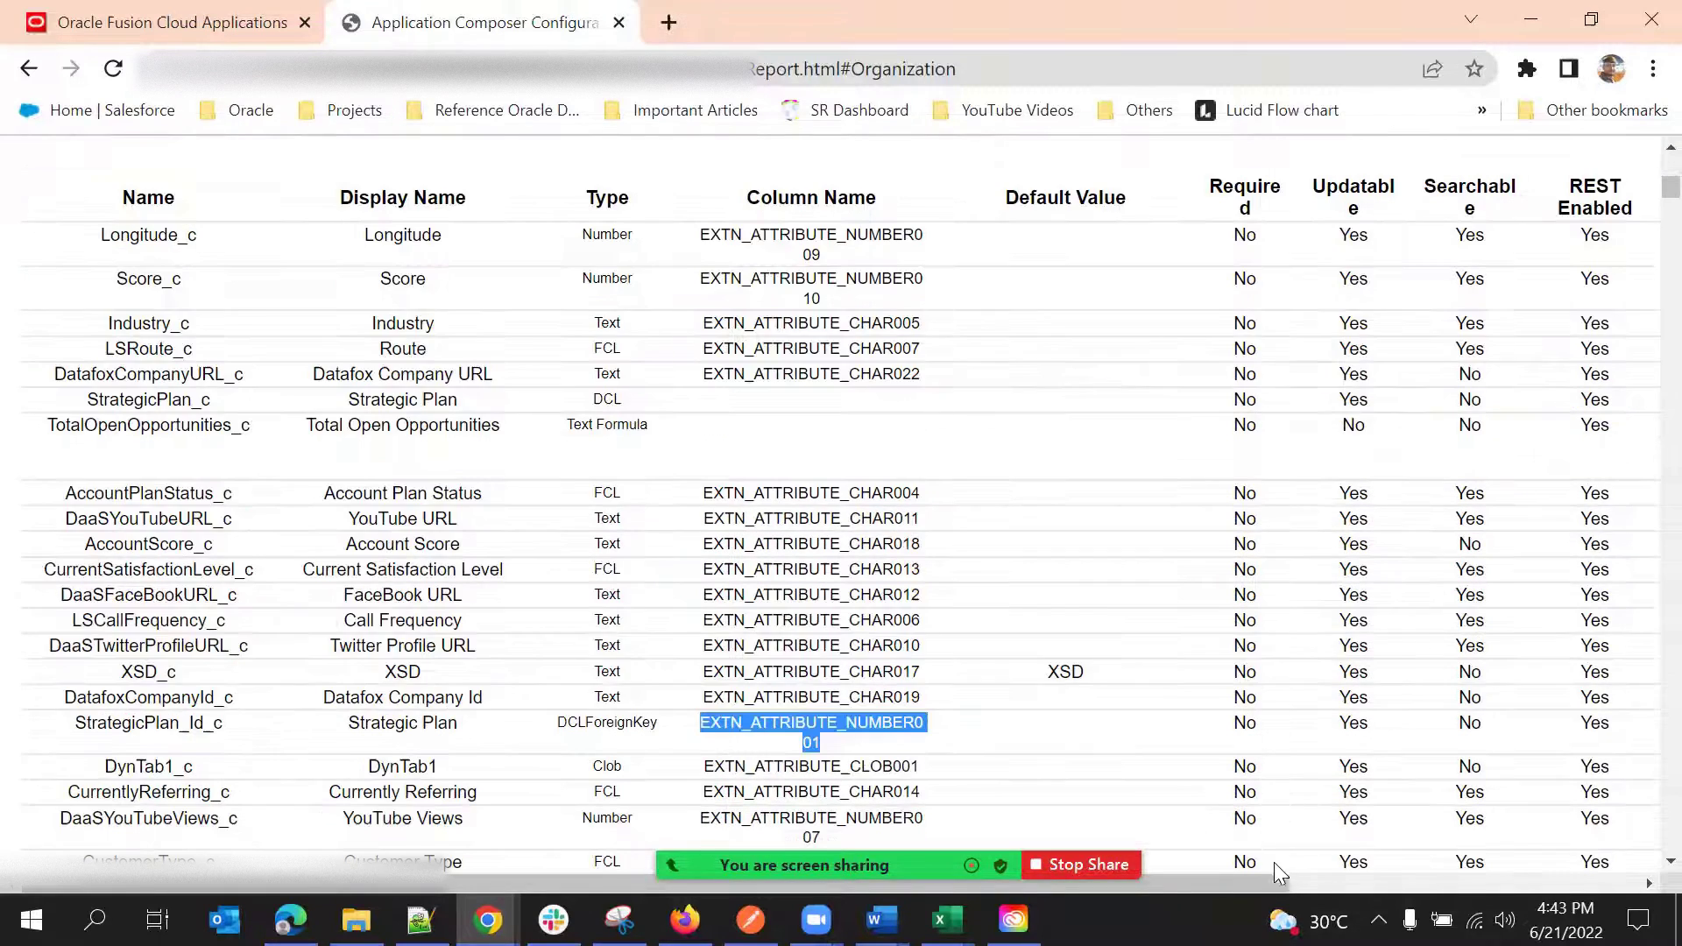
{"action": "scroll", "coordinate": [1261, 867], "scroll_direction": "down", "scroll_amount": 1}
{"action": "scroll", "coordinate": [823, 394], "scroll_direction": "down", "scroll_amount": 2}
{"action": "scroll", "coordinate": [823, 394], "scroll_direction": "down", "scroll_amount": 6}
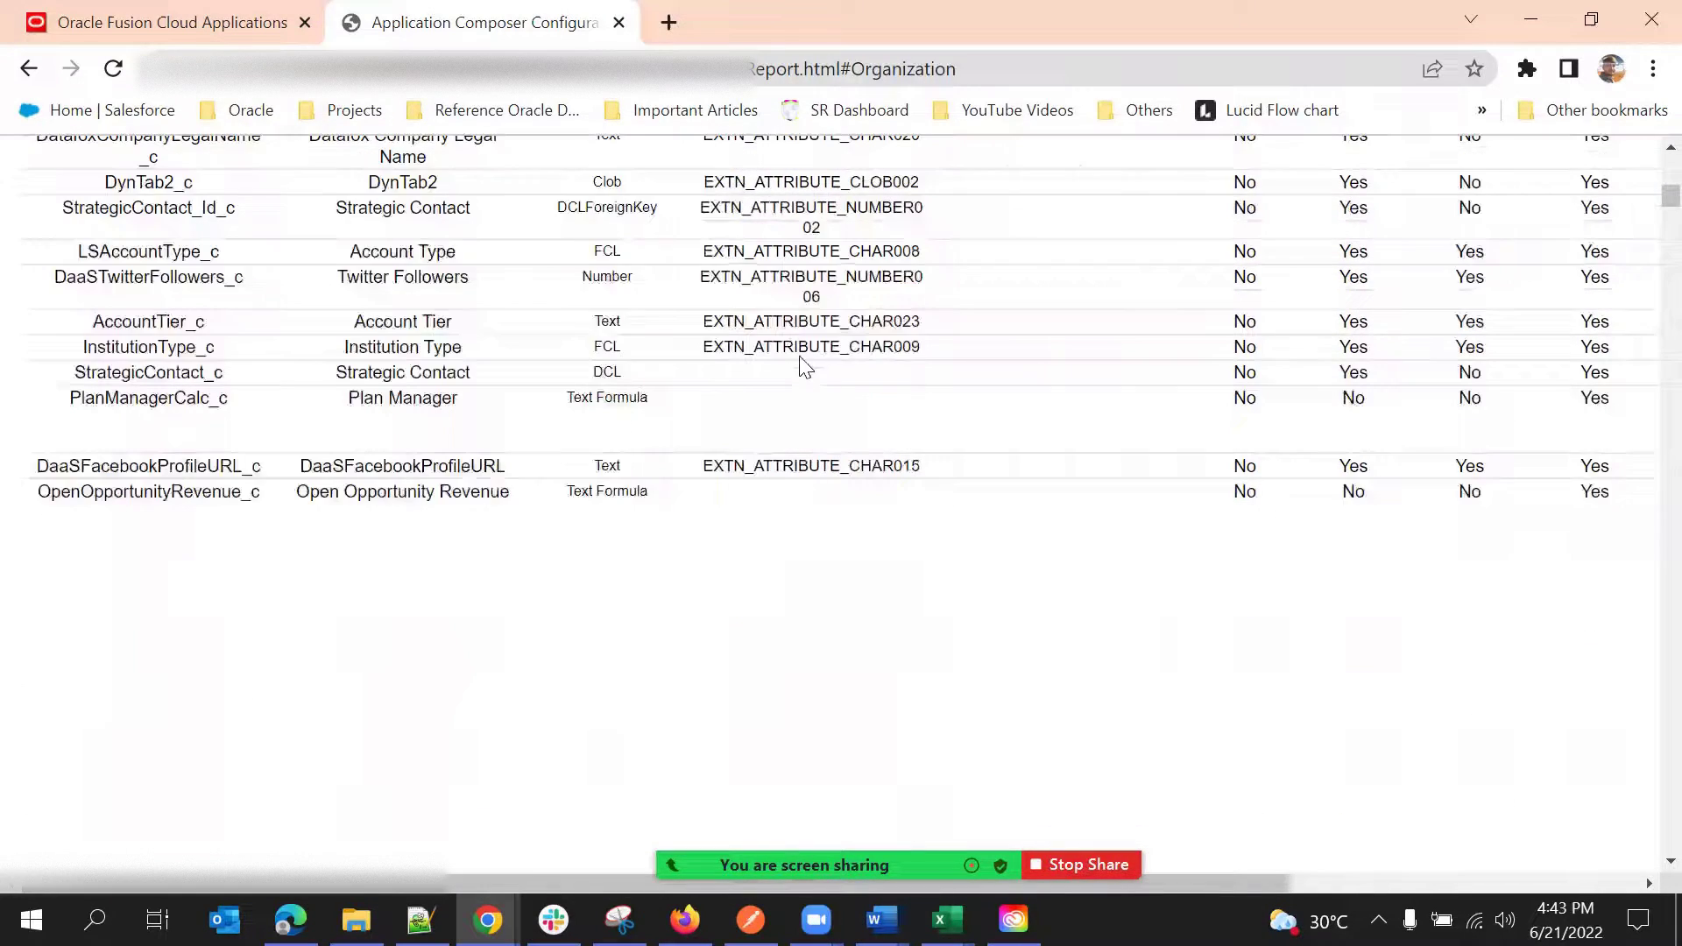
{"action": "scroll", "coordinate": [1074, 485], "scroll_direction": "up", "scroll_amount": 10}
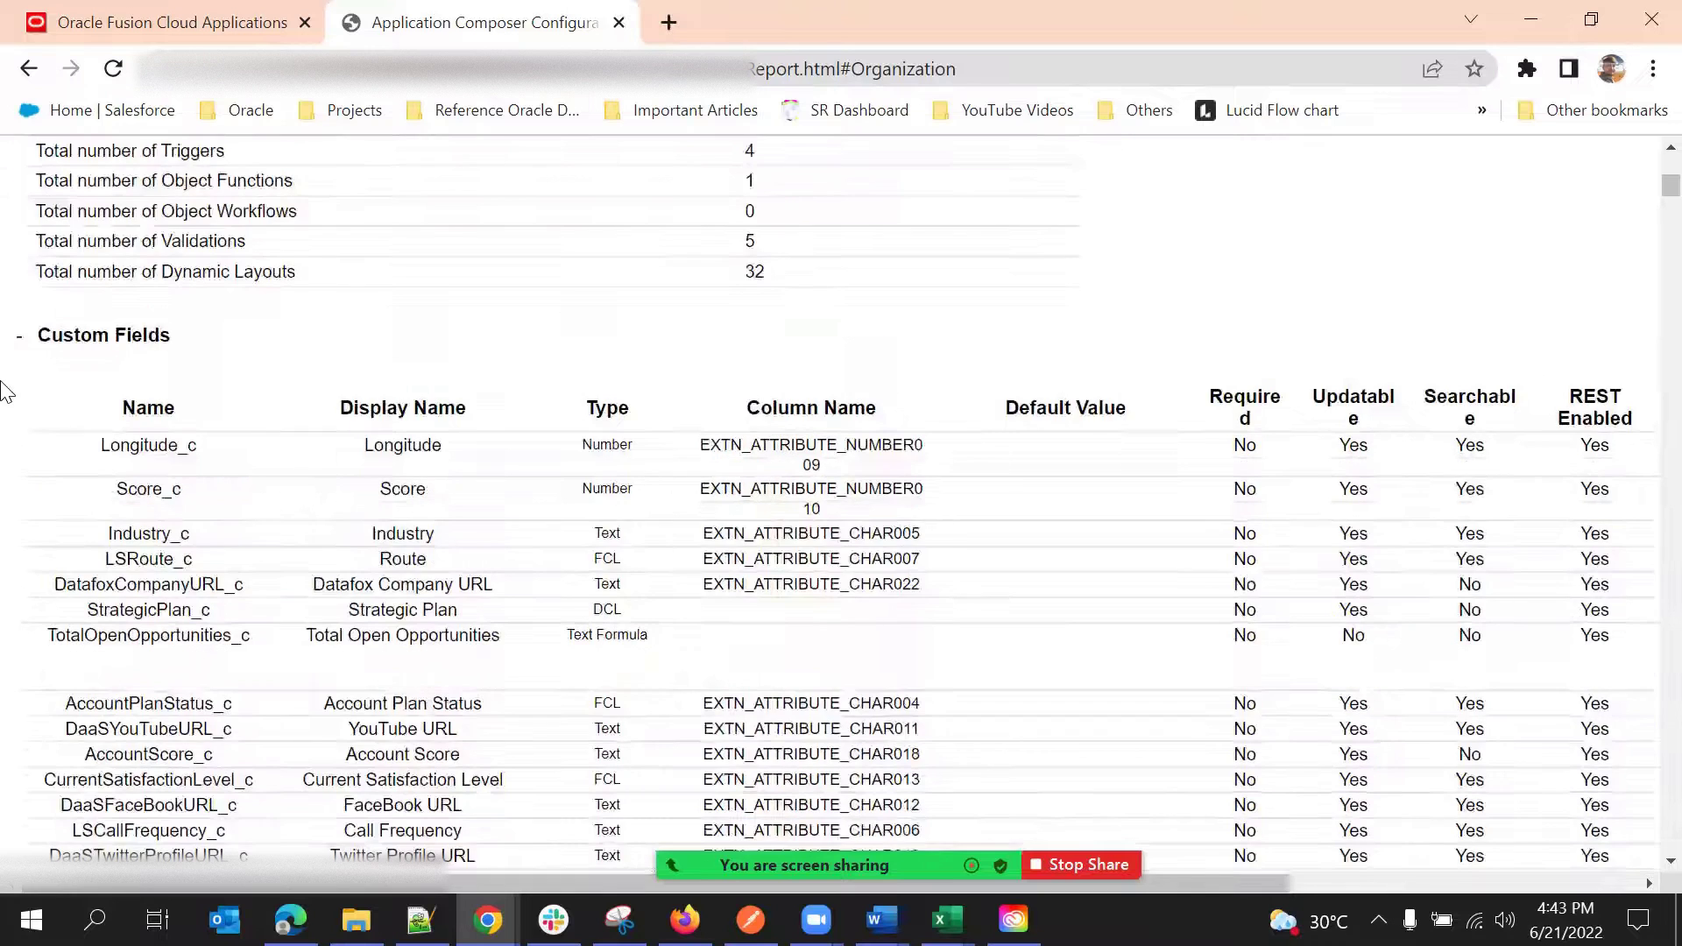
Step: Collapse the custom fields list and examine the Organization object's triggers, including trigger point and expression, before collapsing them
{"action": "left_click", "coordinate": [20, 337]}
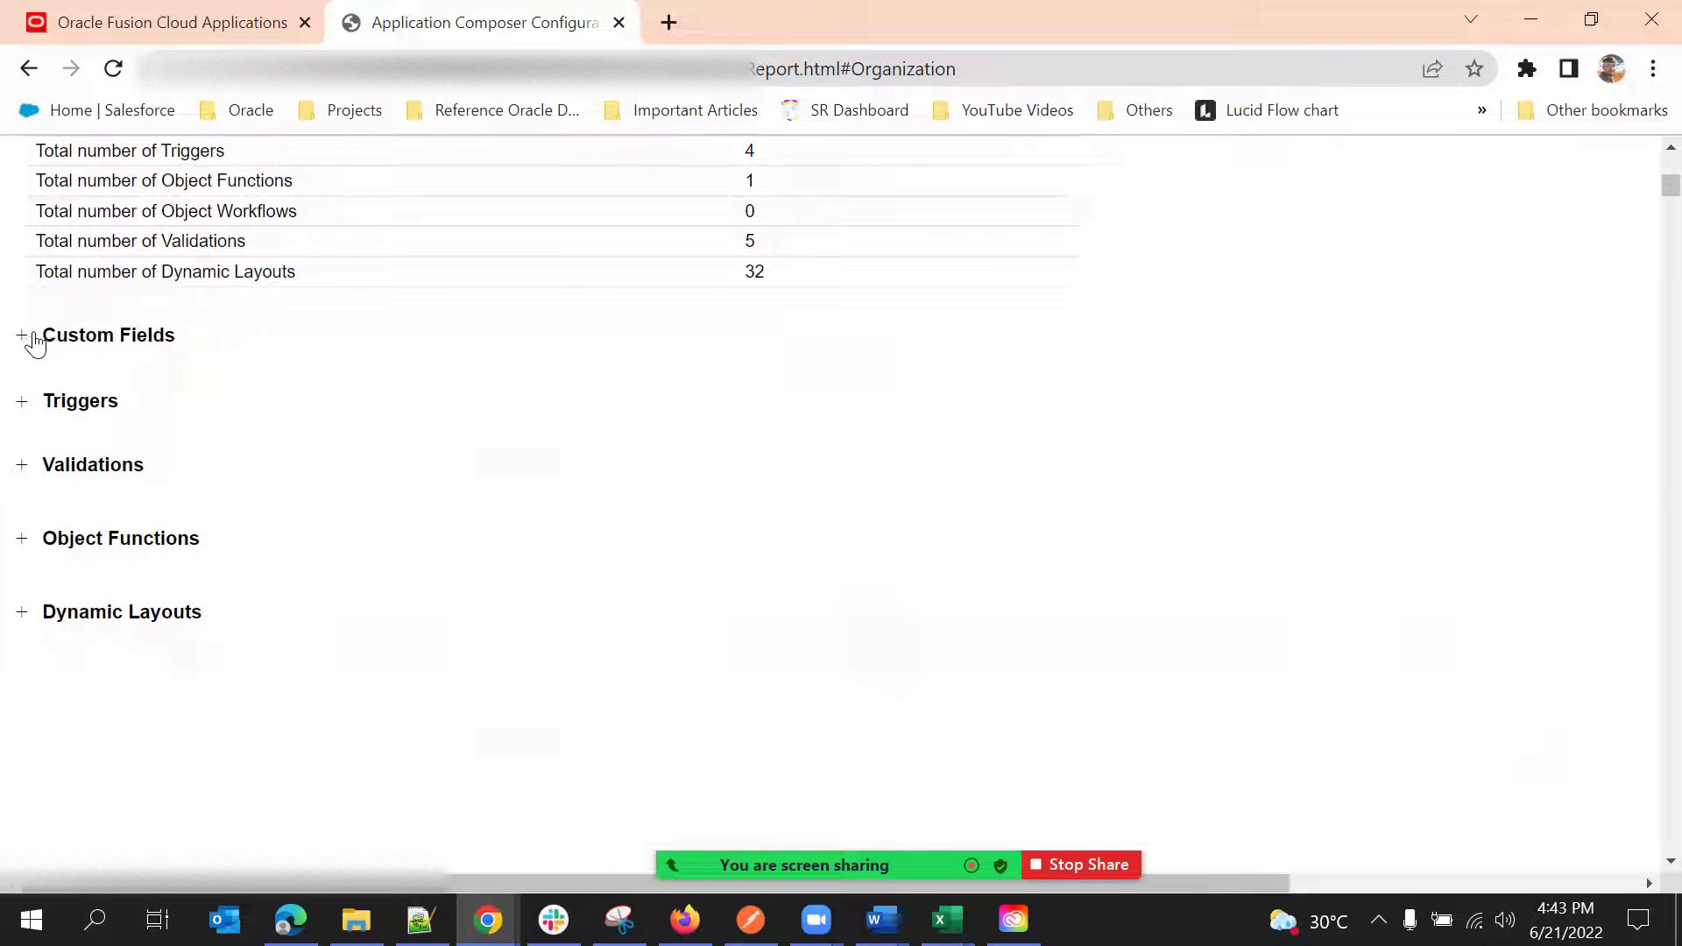
{"action": "left_click", "coordinate": [25, 402]}
{"action": "left_click", "coordinate": [28, 404]}
{"action": "left_click", "coordinate": [28, 404]}
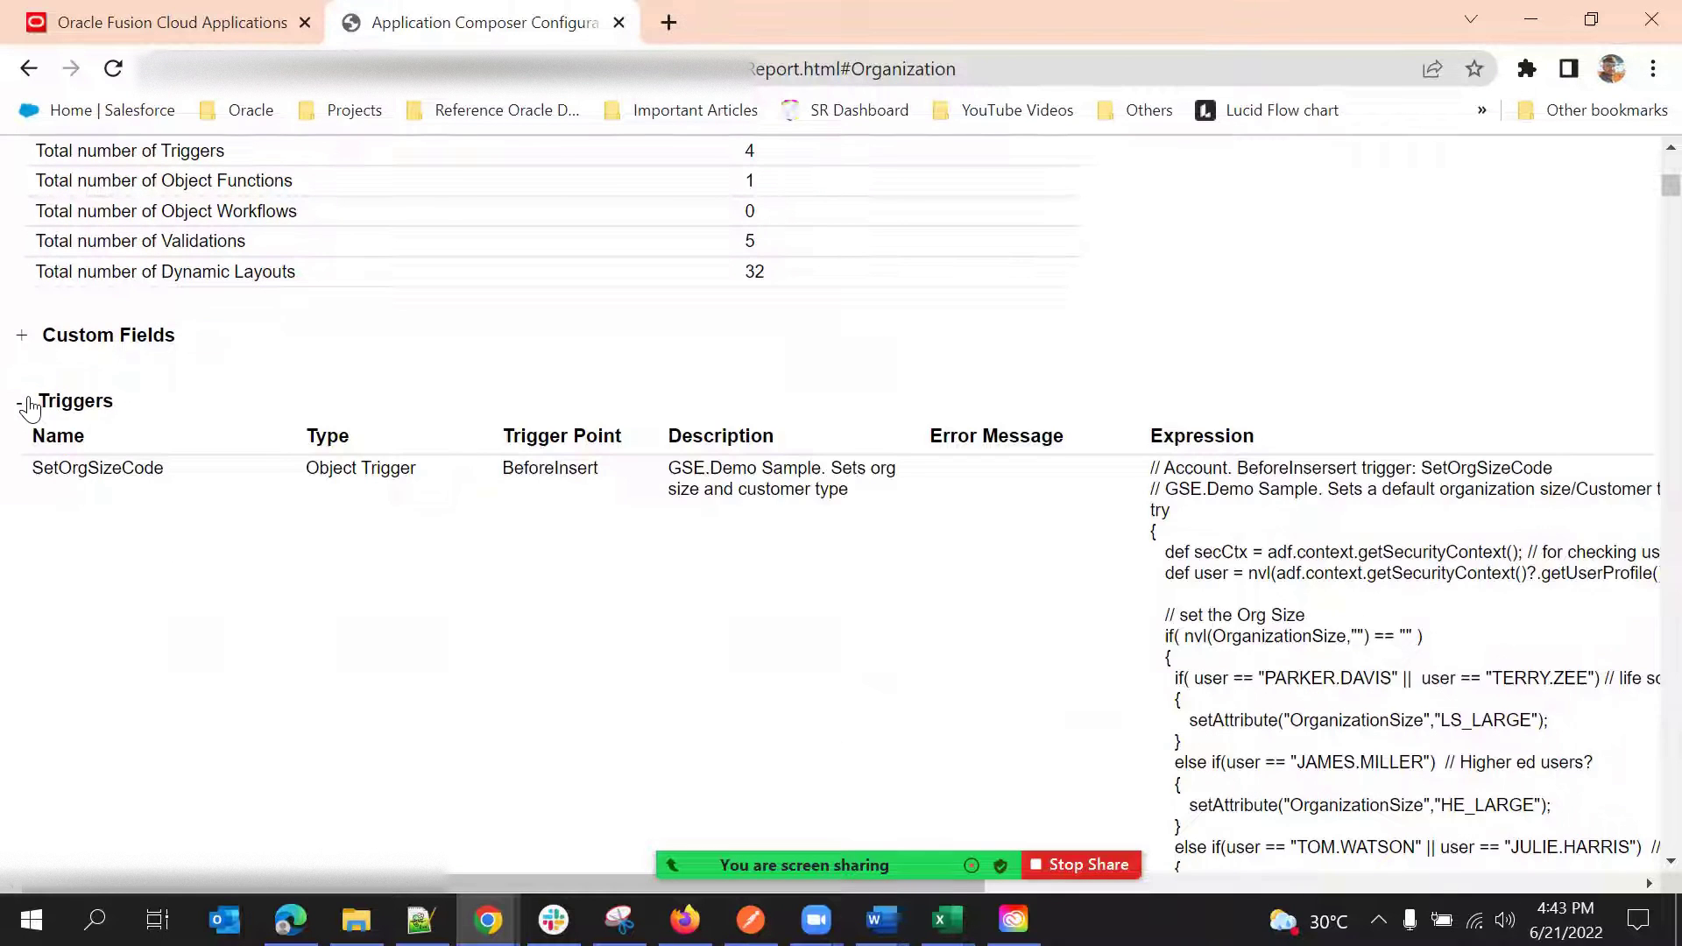
{"action": "scroll", "coordinate": [19, 273], "scroll_direction": "down", "scroll_amount": 1}
{"action": "left_click", "coordinate": [21, 271]}
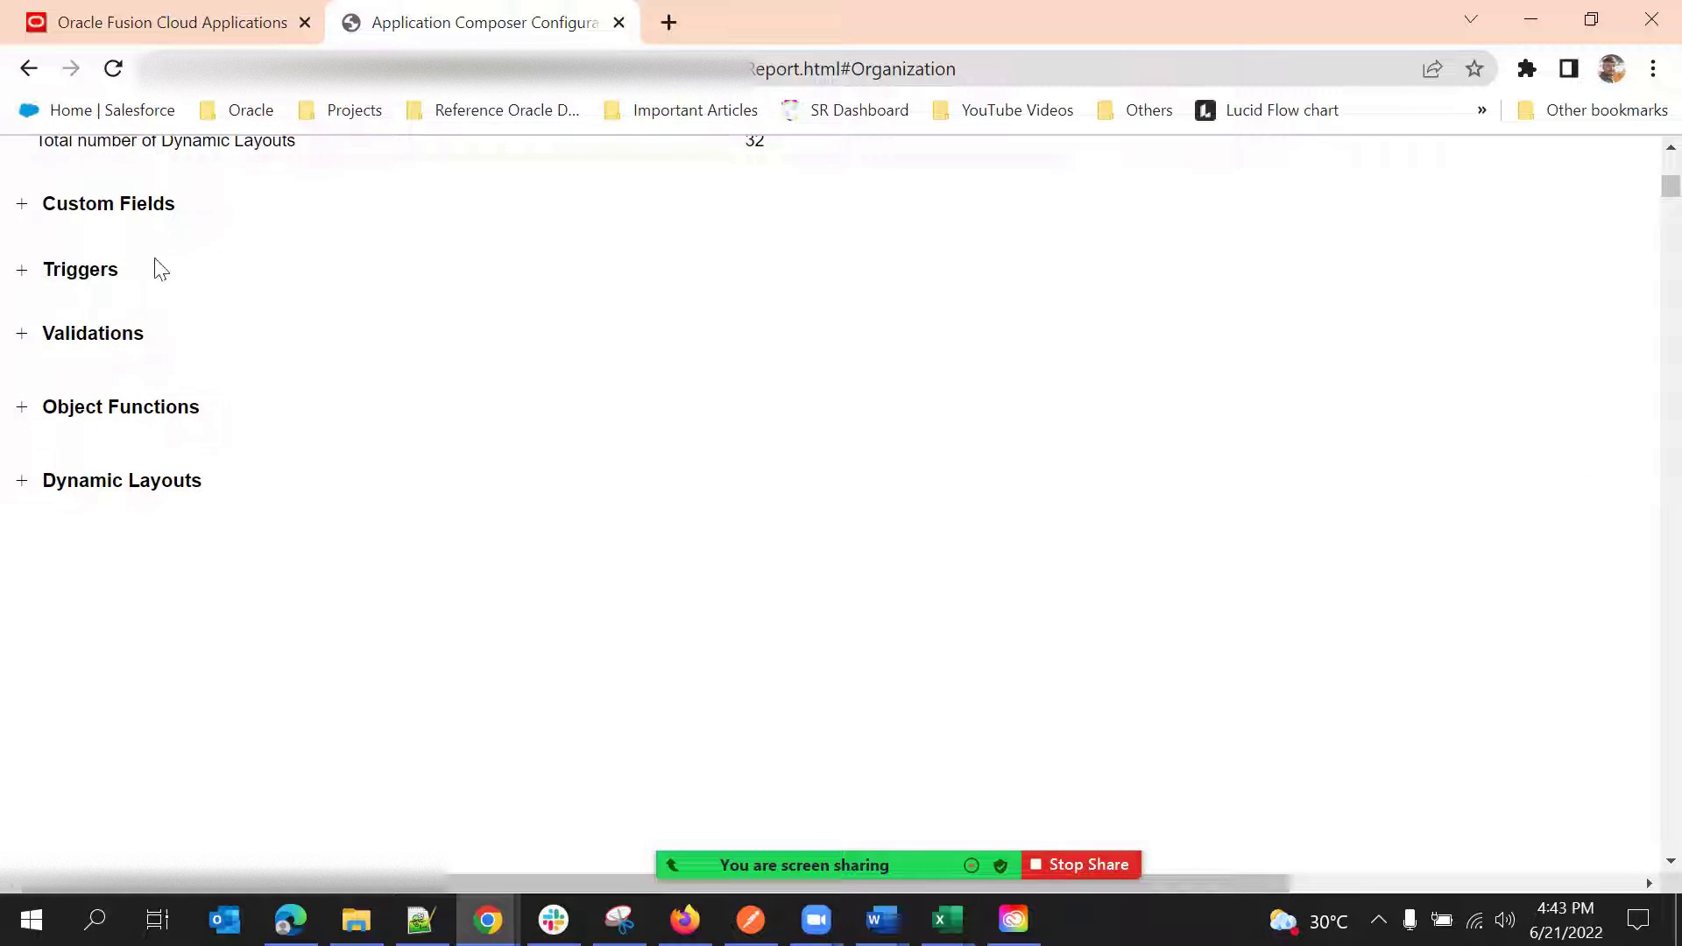
Step: Examine the Organization object's validations with their field names and expressions, and collapse the section again
{"action": "left_click", "coordinate": [17, 333]}
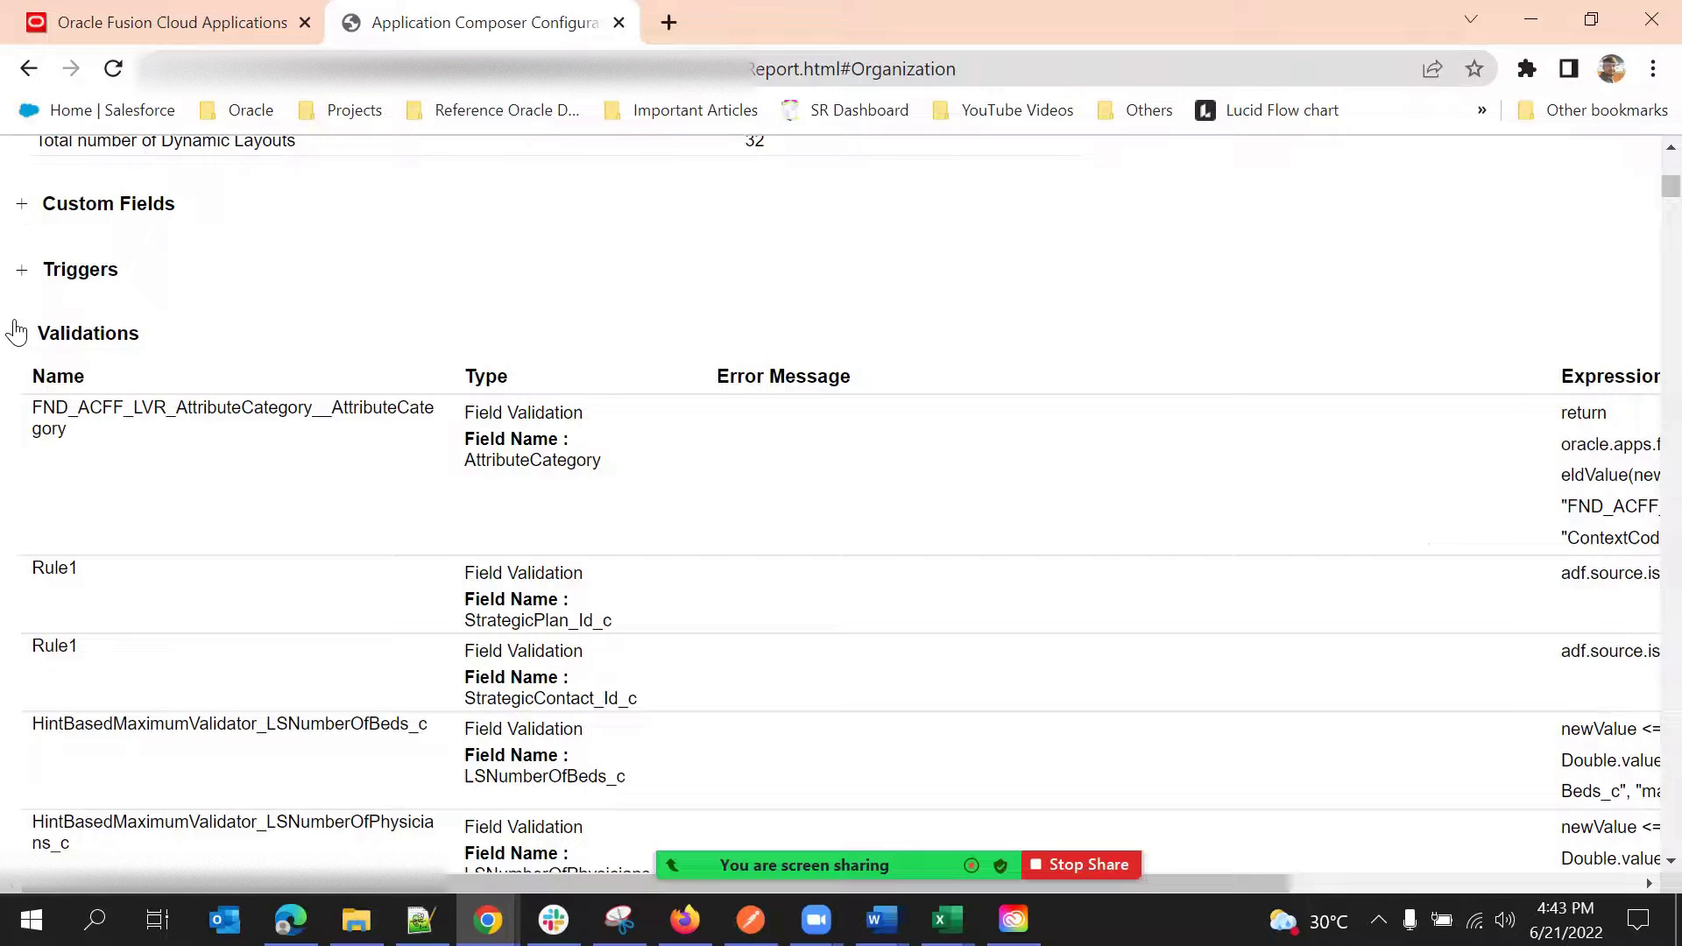
{"action": "scroll", "coordinate": [30, 361], "scroll_direction": "down", "scroll_amount": 1}
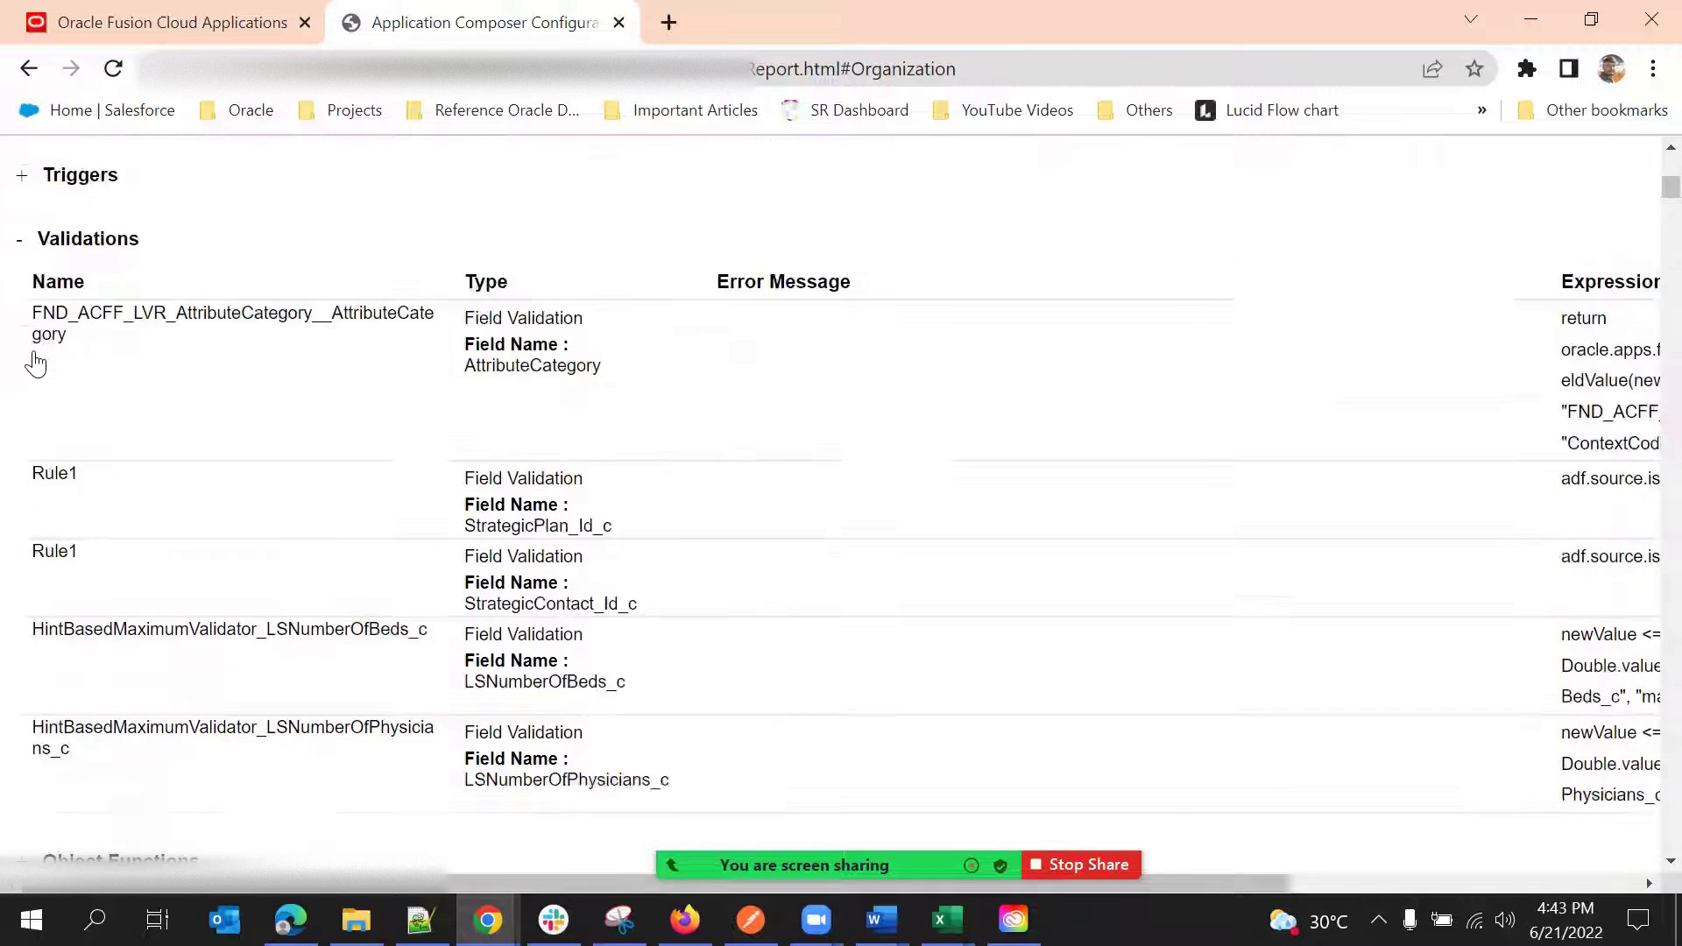
{"action": "scroll", "coordinate": [35, 362], "scroll_direction": "up", "scroll_amount": 1}
{"action": "left_click", "coordinate": [19, 332]}
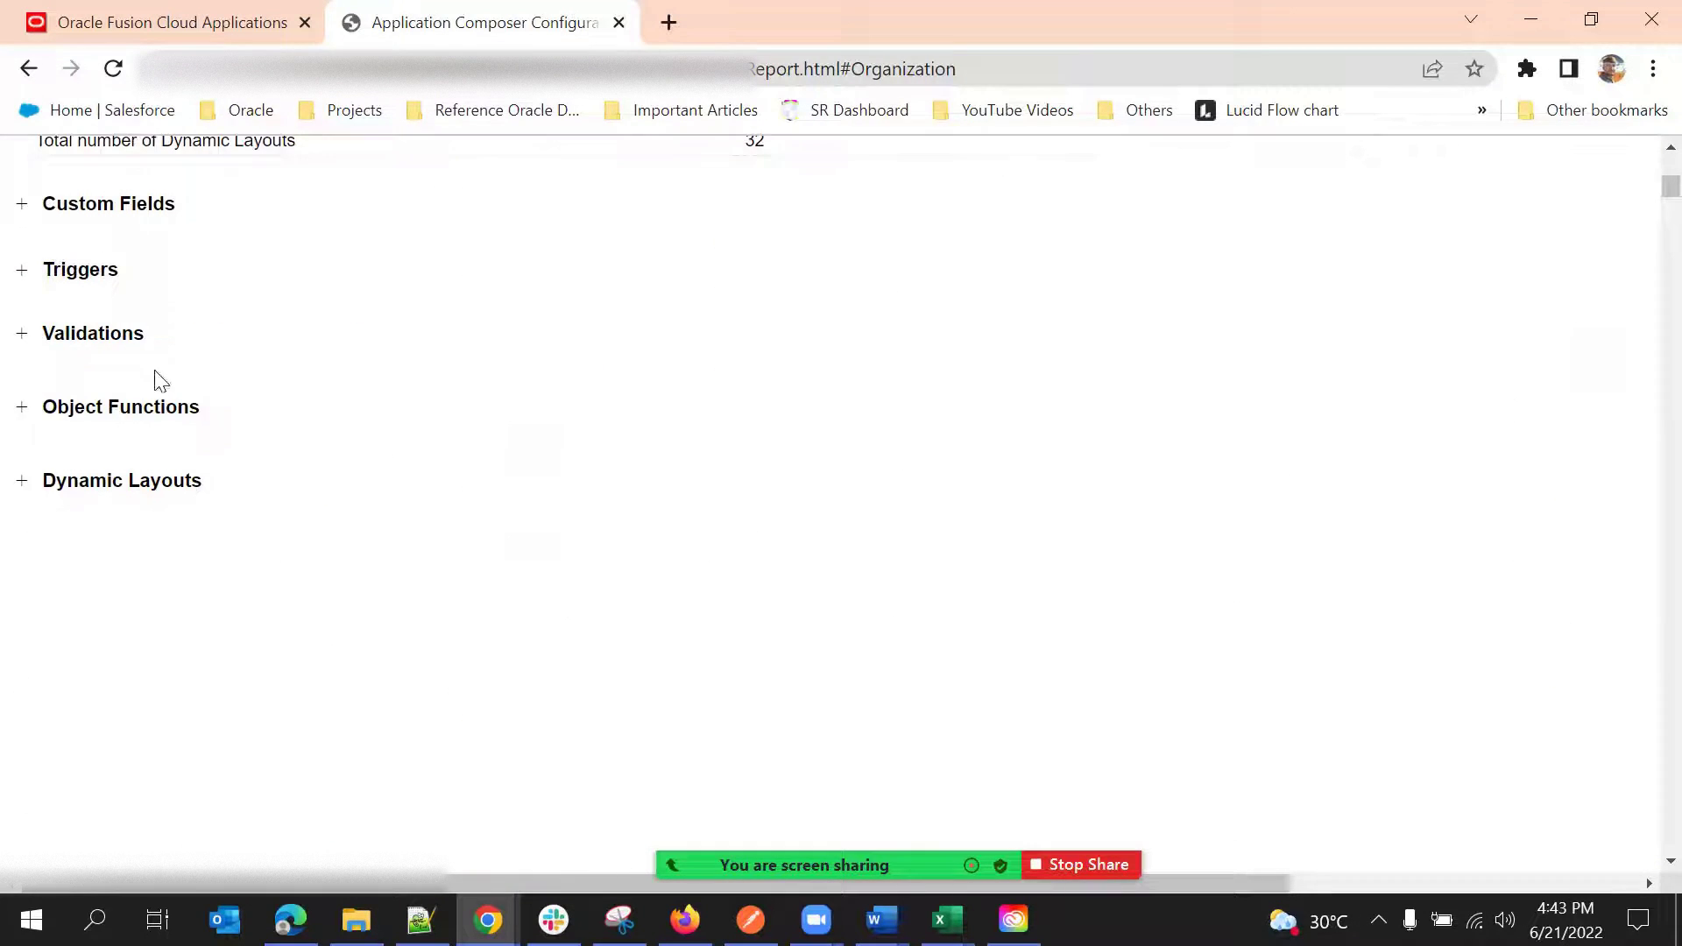
Step: Examine the Organization object's object functions with their return type, visibility and expression, and collapse the section
{"action": "scroll", "coordinate": [160, 379], "scroll_direction": "down", "scroll_amount": 1}
{"action": "left_click", "coordinate": [20, 277]}
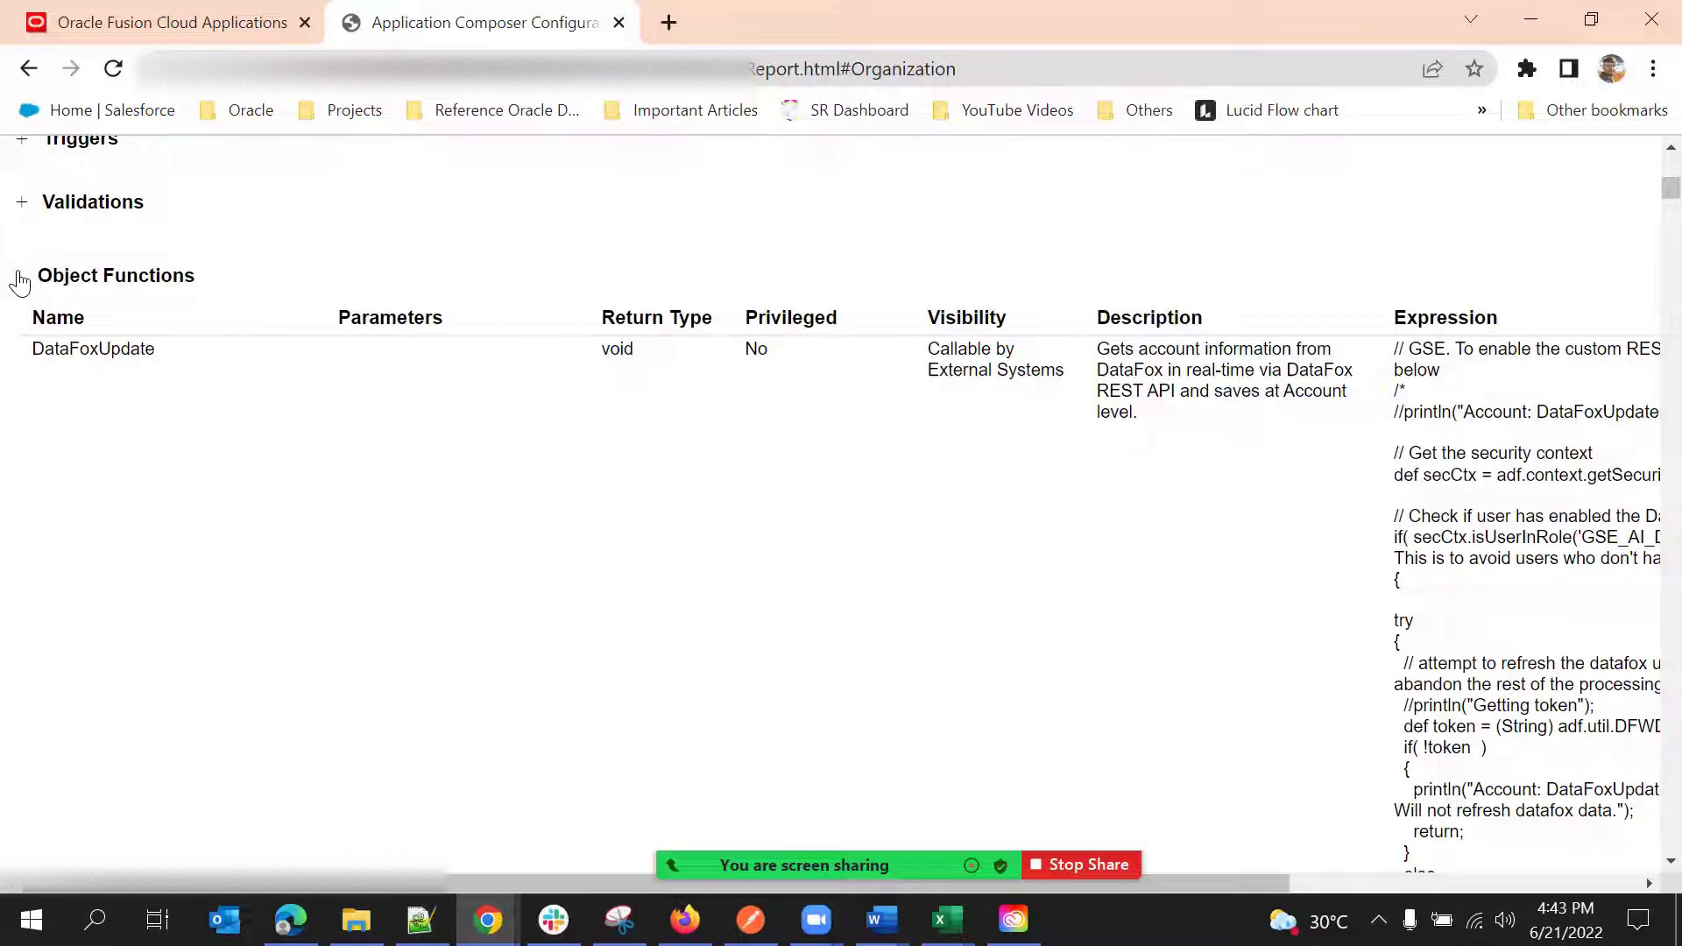
{"action": "left_click", "coordinate": [19, 278]}
Step: Expand the Organization object's dynamic layouts and review their names, active status, roles, record types and advanced expressions
{"action": "scroll", "coordinate": [51, 302], "scroll_direction": "down", "scroll_amount": 1}
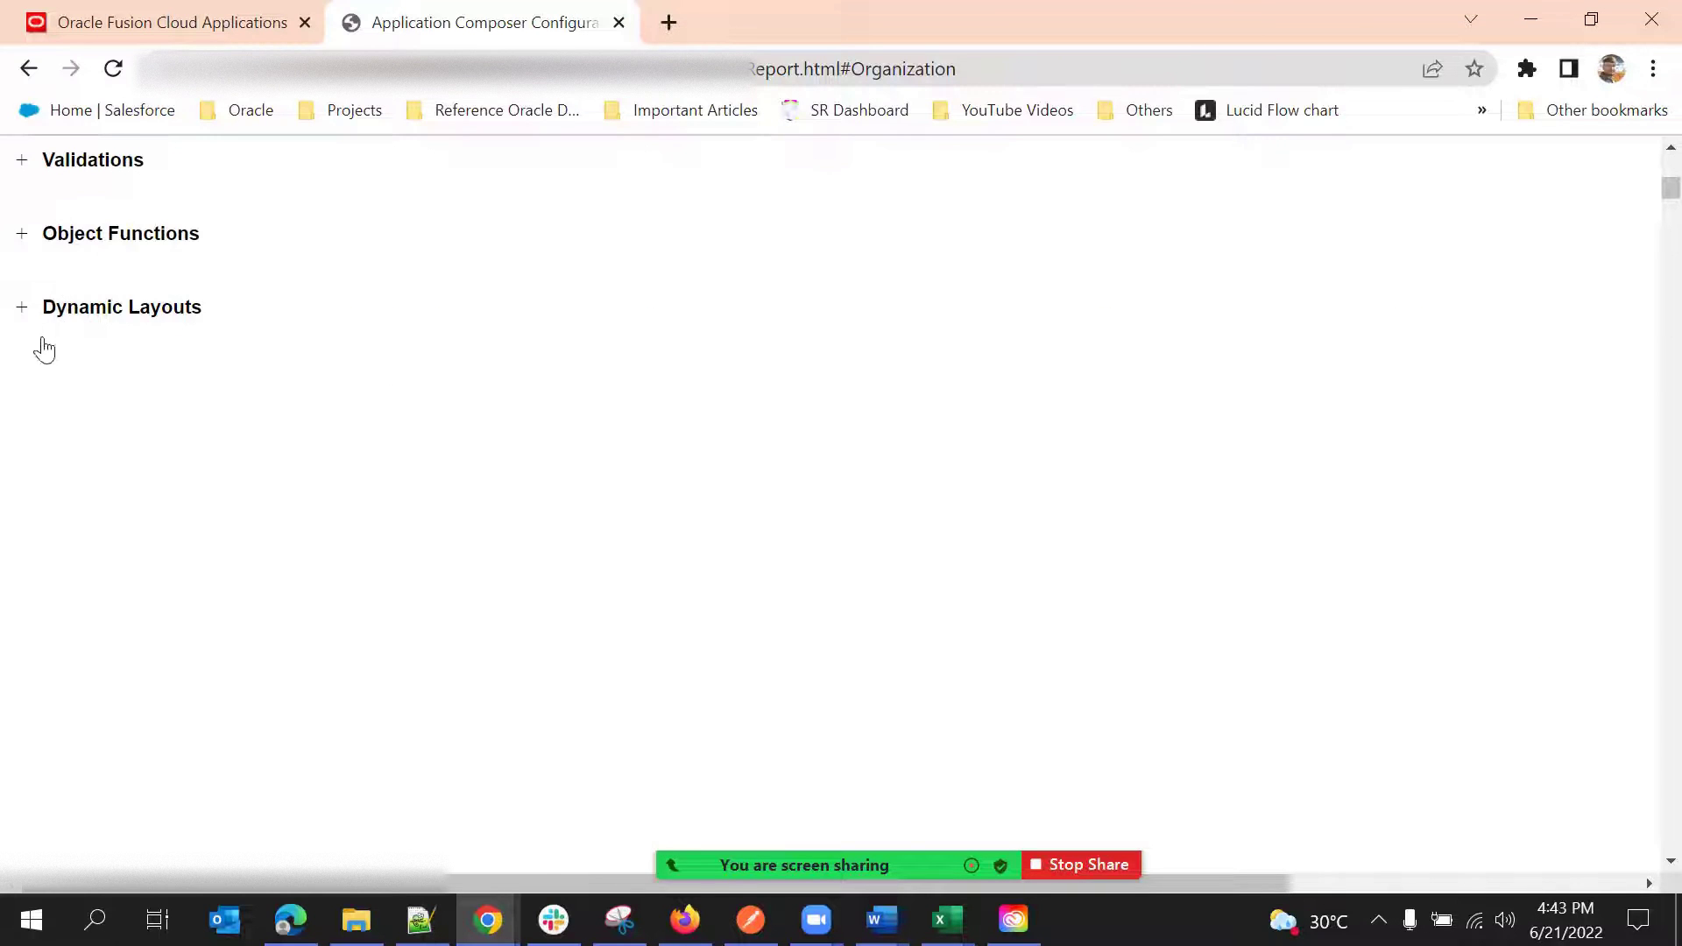
{"action": "scroll", "coordinate": [43, 350], "scroll_direction": "up", "scroll_amount": 1}
{"action": "left_click", "coordinate": [39, 350]}
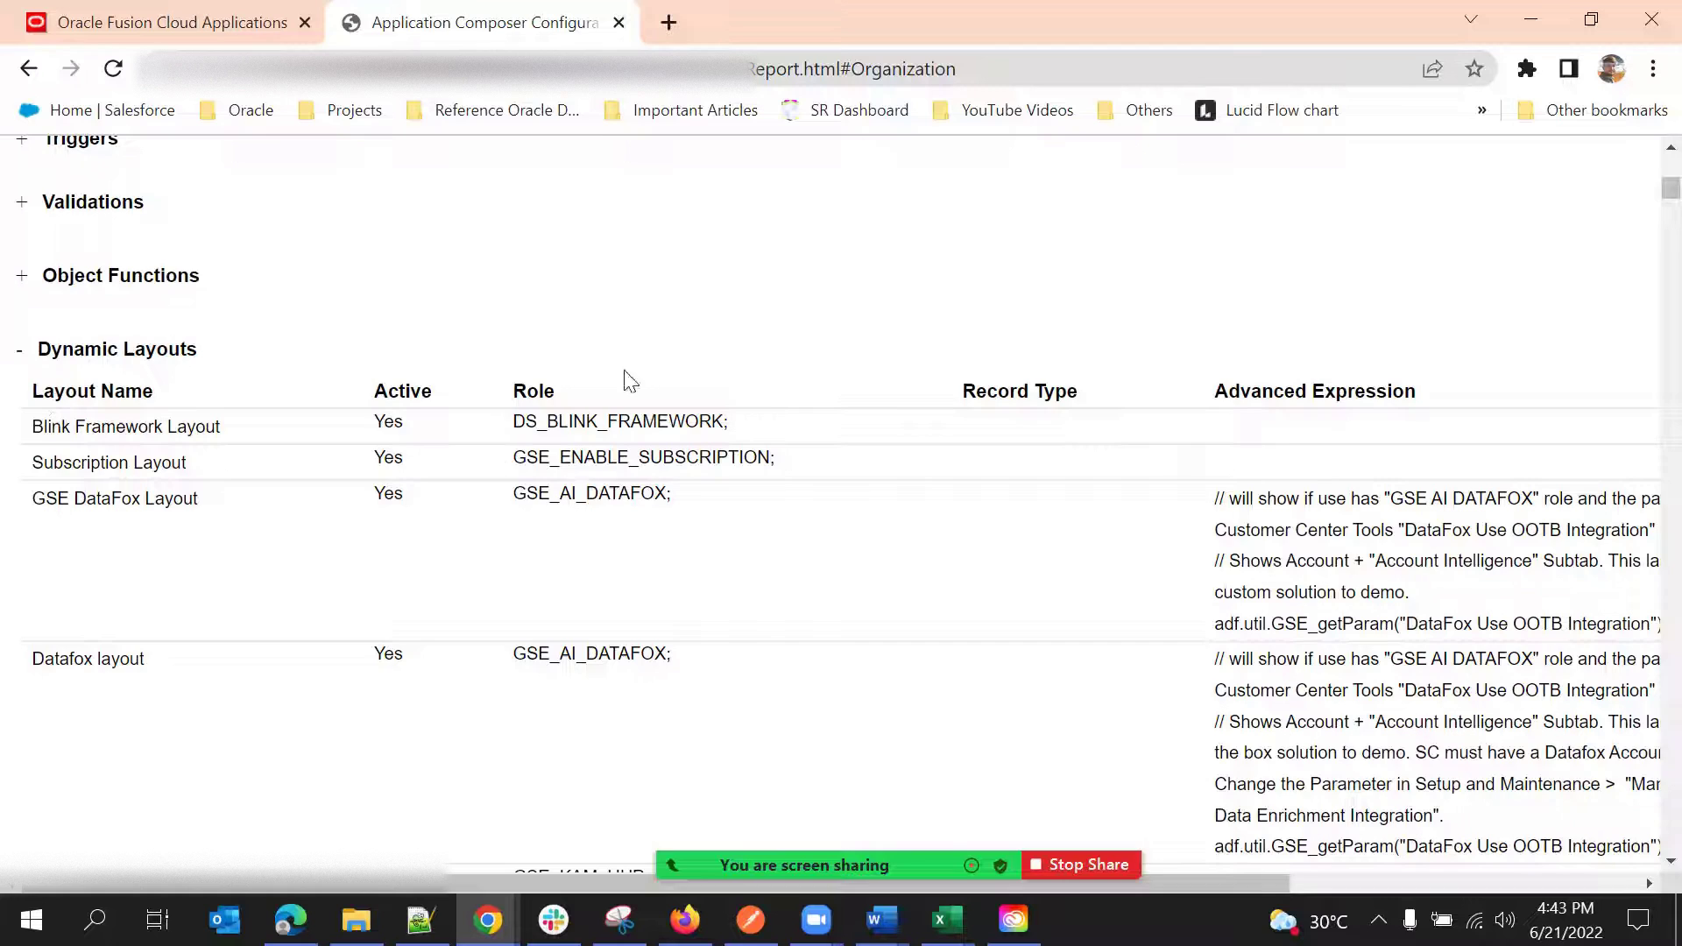
{"action": "scroll", "coordinate": [349, 458], "scroll_direction": "up", "scroll_amount": 2}
{"action": "scroll", "coordinate": [351, 543], "scroll_direction": "up", "scroll_amount": 1}
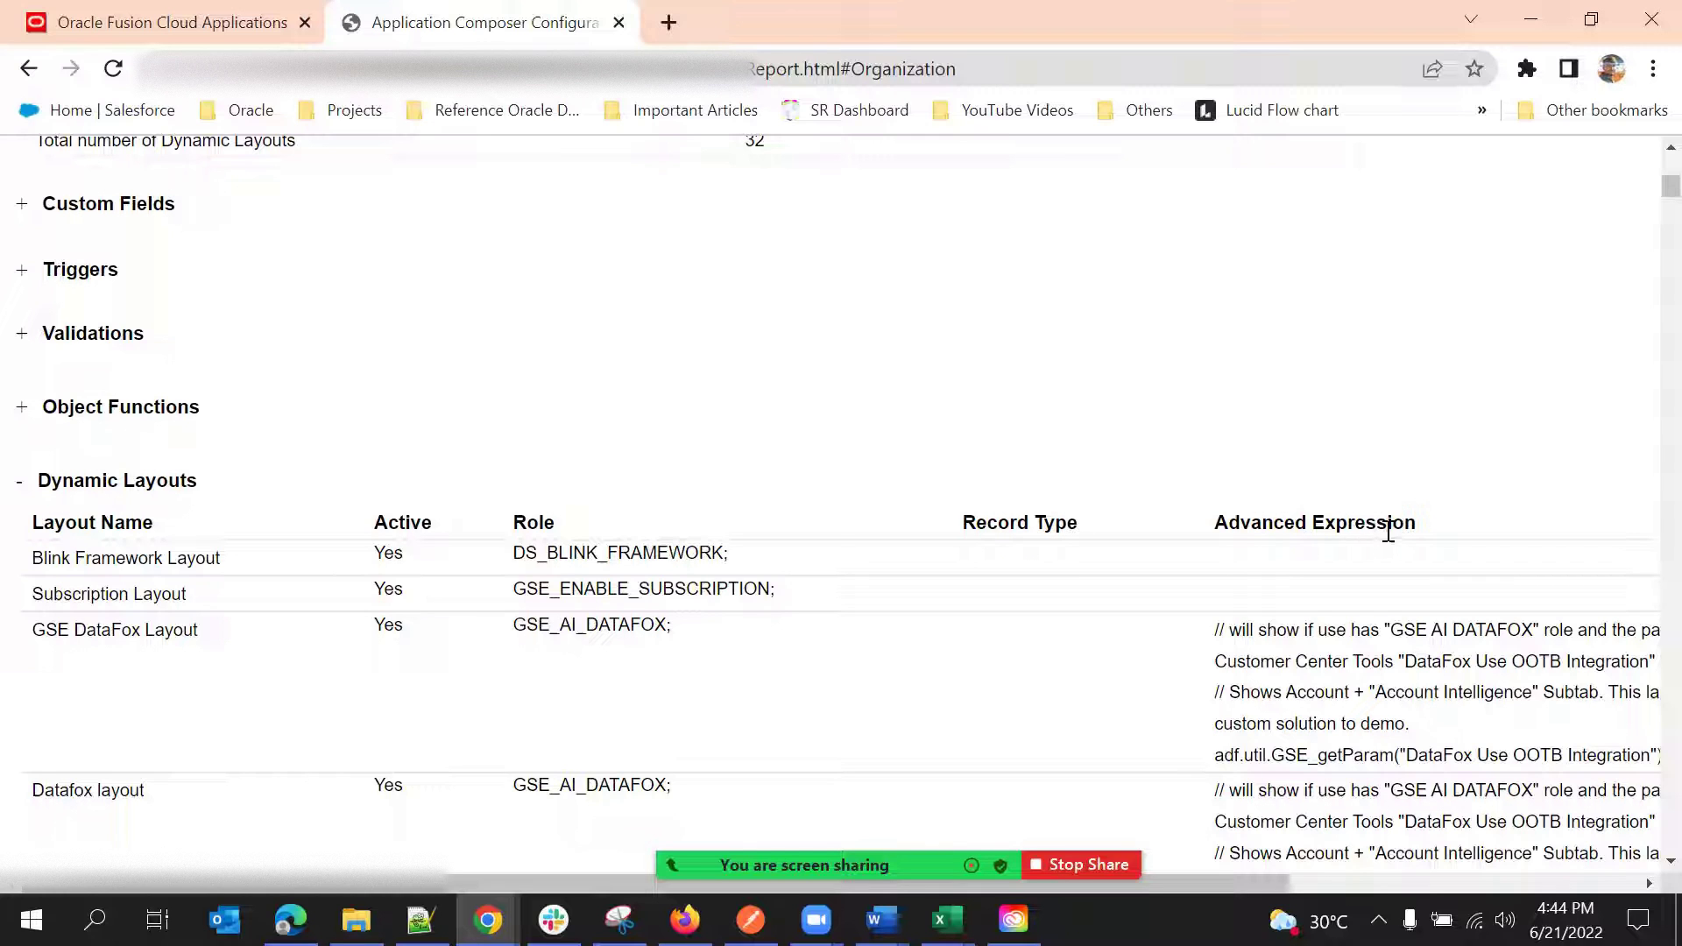
{"action": "scroll", "coordinate": [1034, 526], "scroll_direction": "down", "scroll_amount": 1}
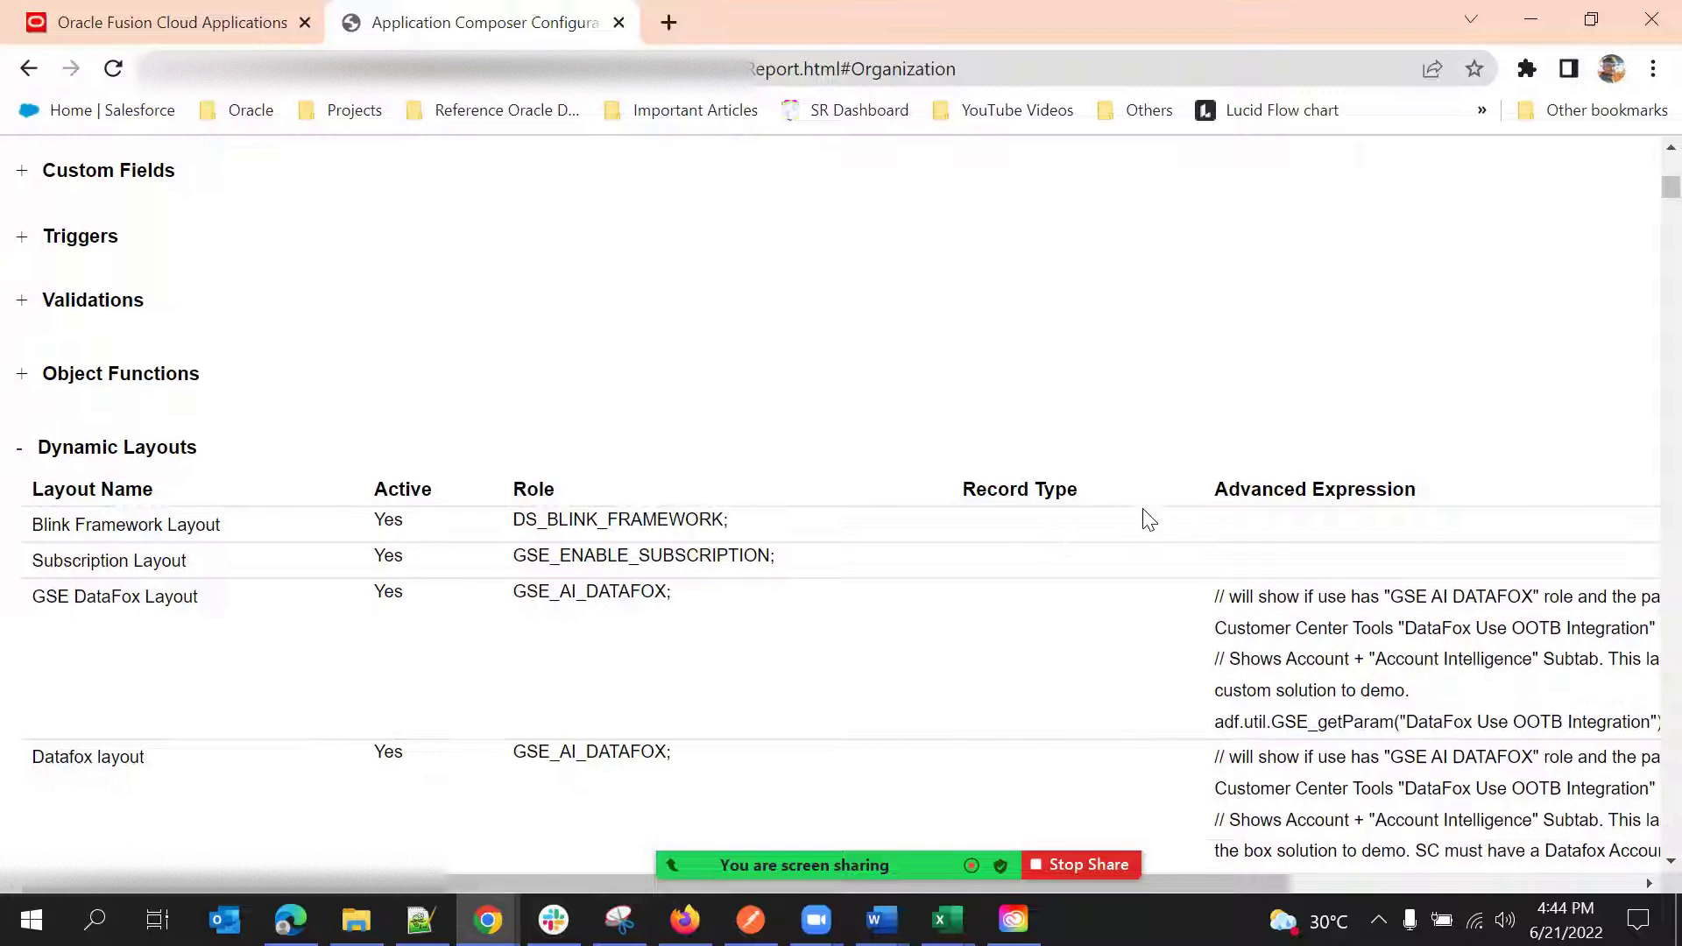
{"action": "scroll", "coordinate": [1149, 520], "scroll_direction": "up", "scroll_amount": 1}
{"action": "scroll", "coordinate": [1034, 613], "scroll_direction": "down", "scroll_amount": 5}
{"action": "mouse_move", "coordinate": [1161, 883]}
{"action": "left_mouse_down"}
{"action": "mouse_move", "coordinate": [1300, 883]}
{"action": "mouse_move", "coordinate": [1147, 883]}
{"action": "left_mouse_up"}
{"action": "scroll", "coordinate": [537, 500], "scroll_direction": "down", "scroll_amount": 15}
{"action": "scroll", "coordinate": [519, 515], "scroll_direction": "down", "scroll_amount": 10}
{"action": "scroll", "coordinate": [515, 545], "scroll_direction": "down", "scroll_amount": 5}
{"action": "scroll", "coordinate": [526, 543], "scroll_direction": "up", "scroll_amount": 5}
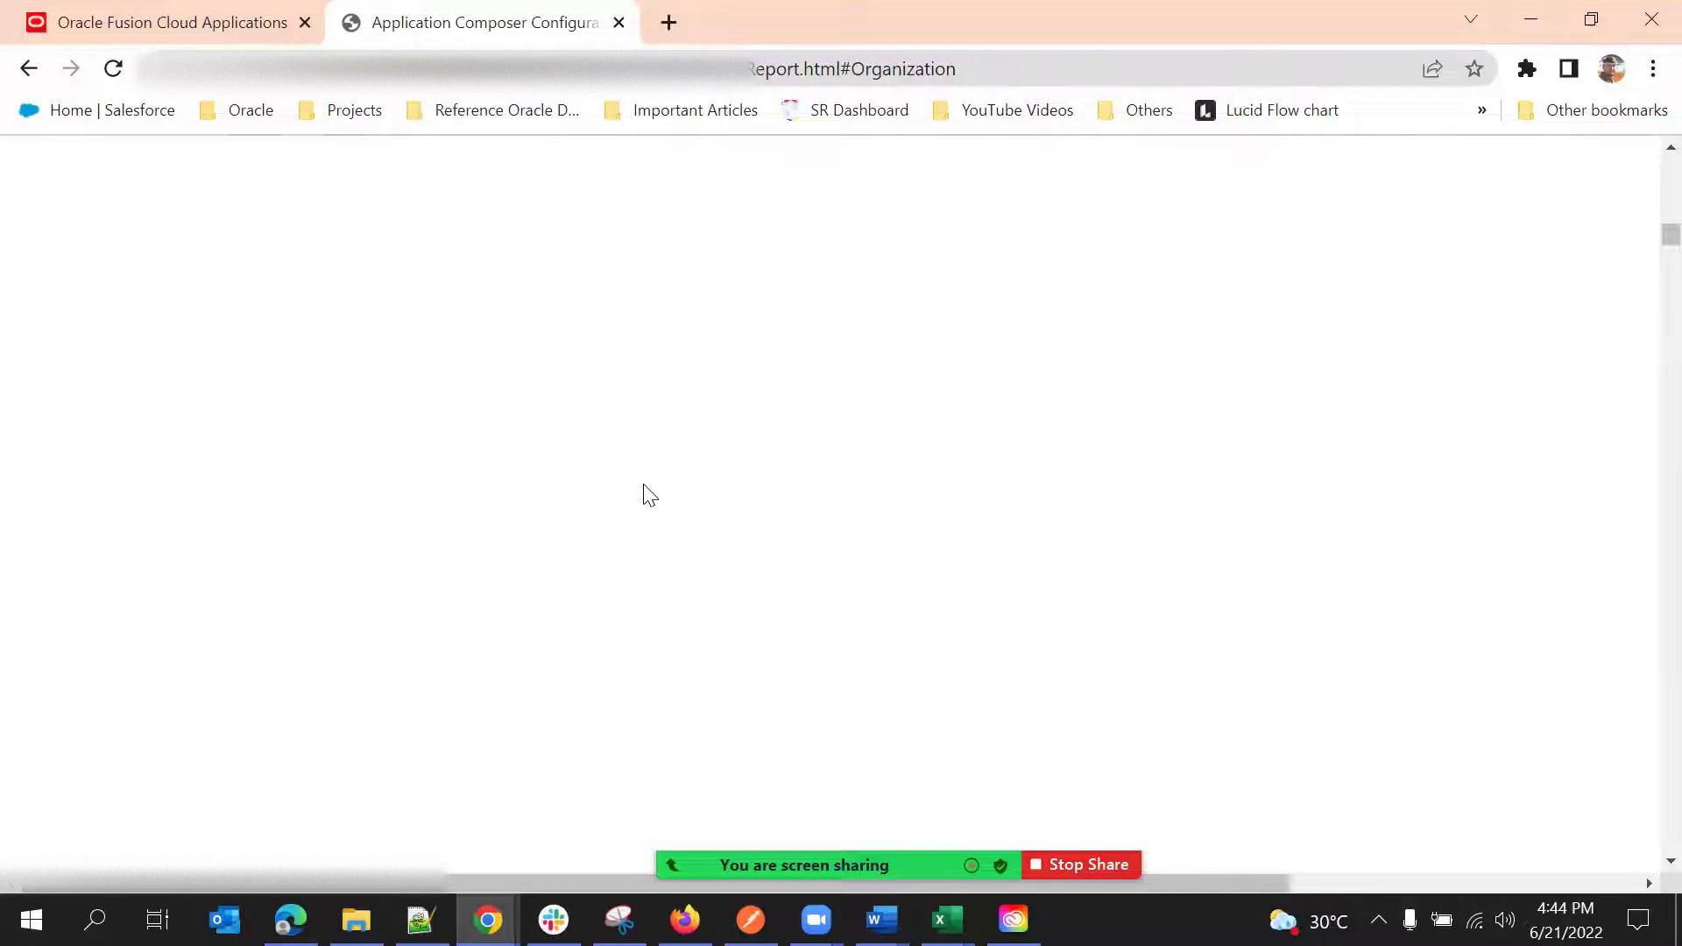
Step: Return to the report's overall summary and examine the global functions with their parameters and expressions
{"action": "scroll", "coordinate": [565, 508], "scroll_direction": "up", "scroll_amount": 10}
{"action": "scroll", "coordinate": [574, 500], "scroll_direction": "up", "scroll_amount": 15}
{"action": "scroll", "coordinate": [413, 556], "scroll_direction": "down", "scroll_amount": 5}
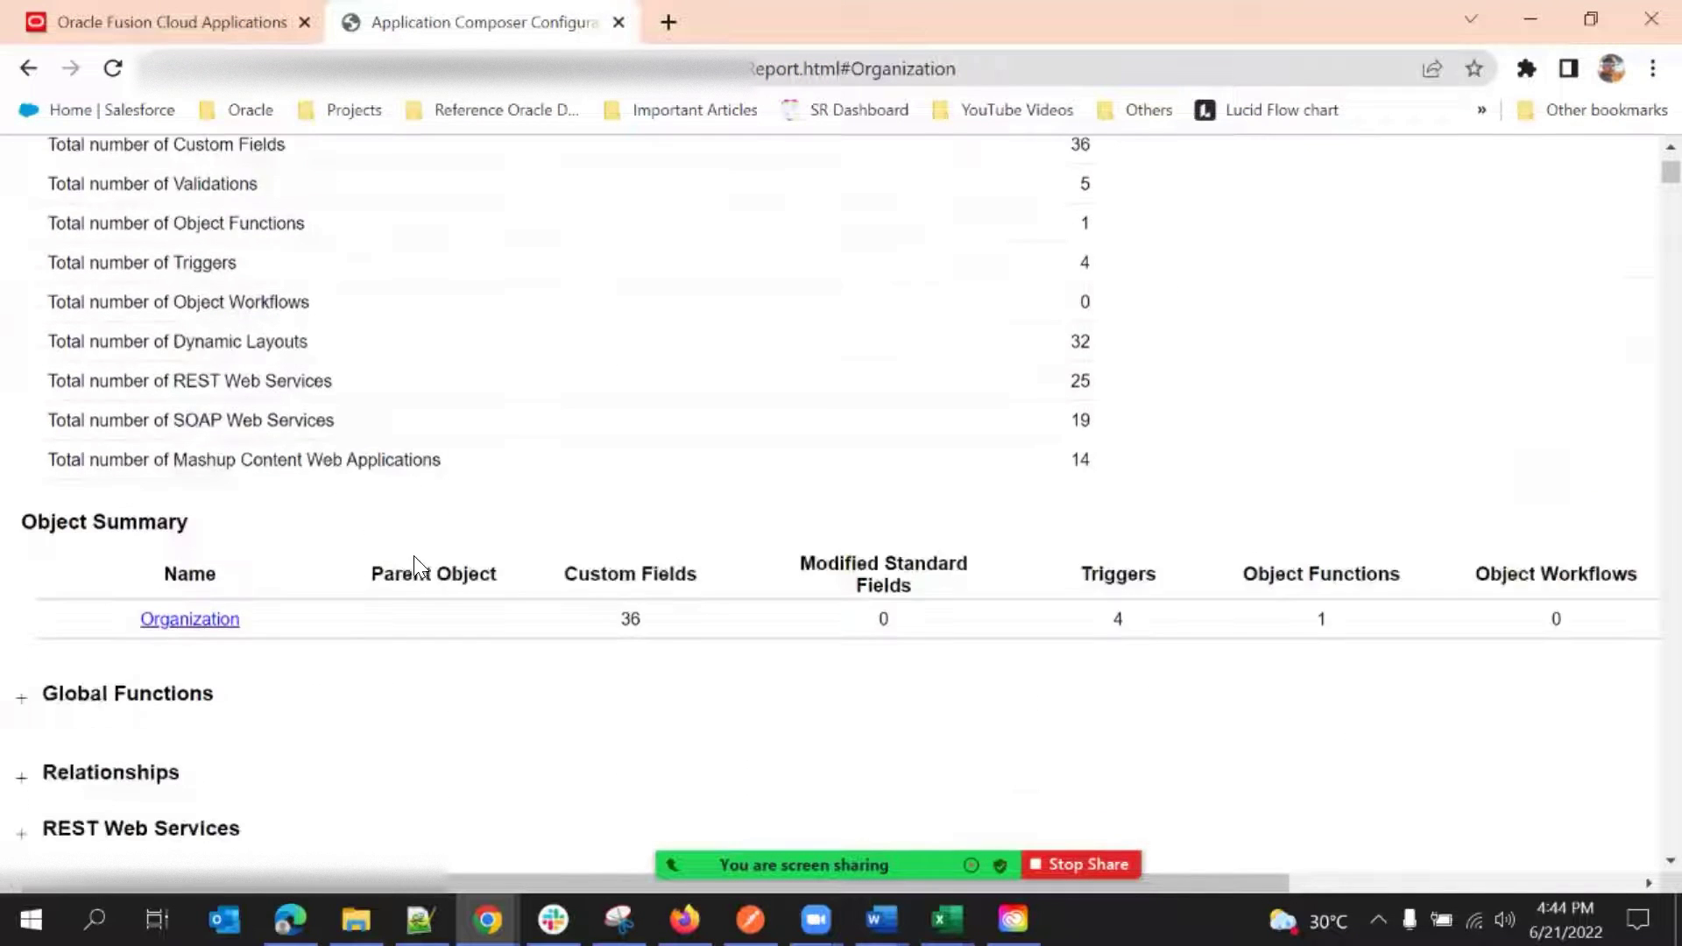
{"action": "scroll", "coordinate": [414, 555], "scroll_direction": "down", "scroll_amount": 3}
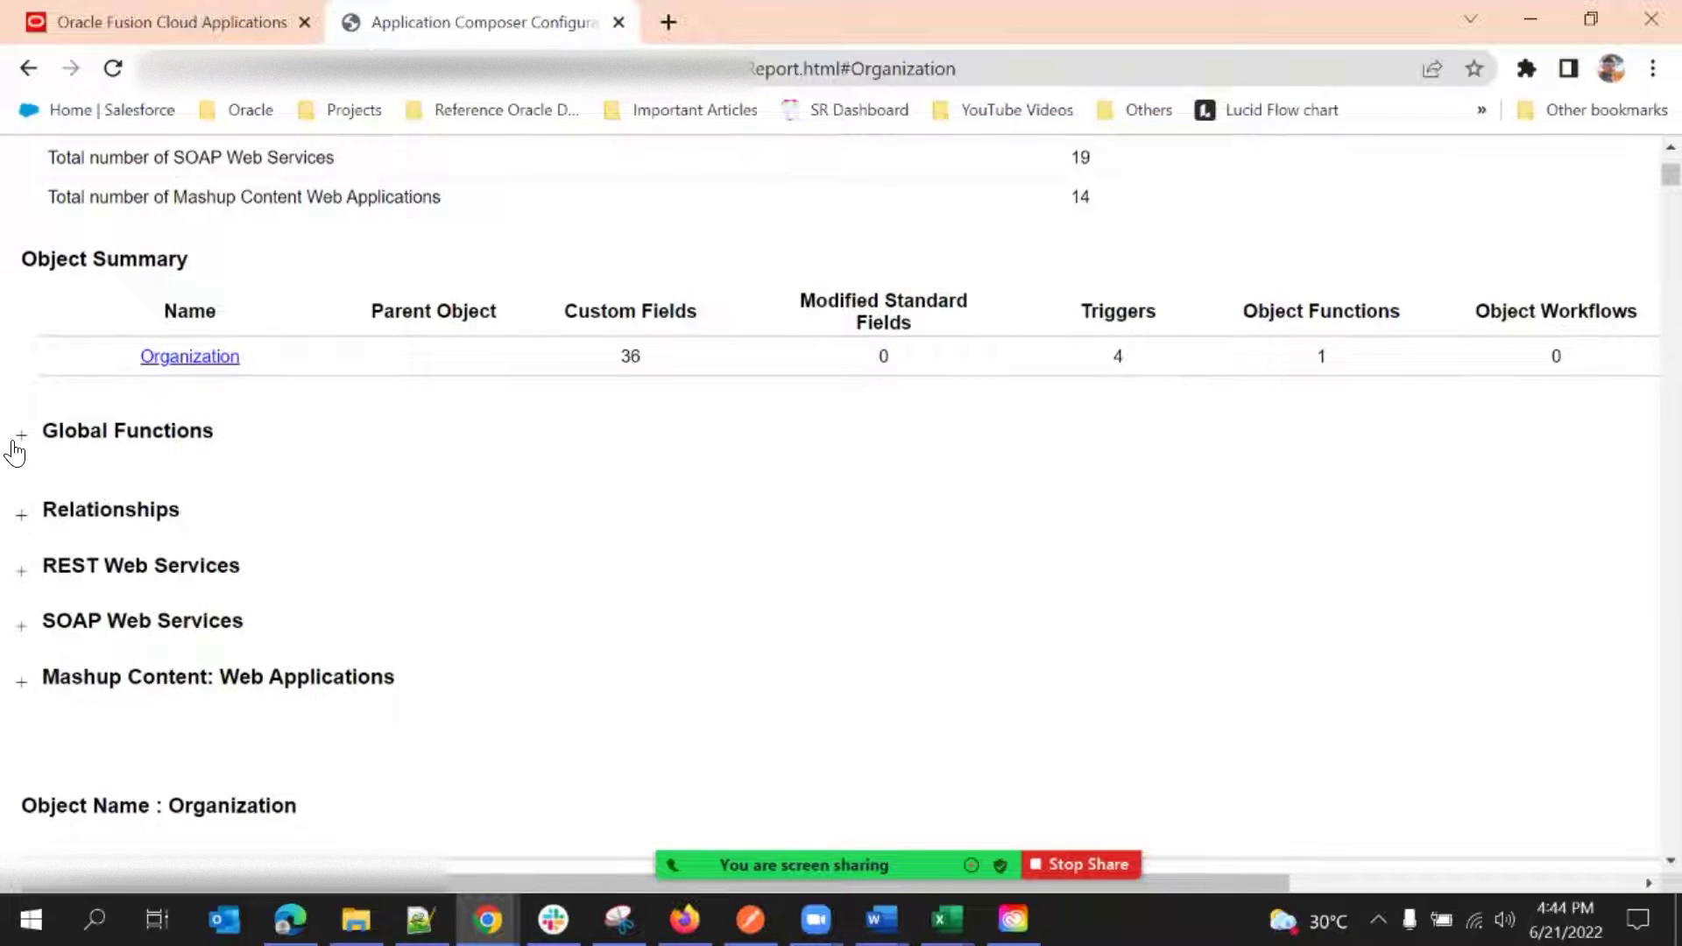
{"action": "left_click", "coordinate": [19, 434]}
{"action": "left_click", "coordinate": [19, 438]}
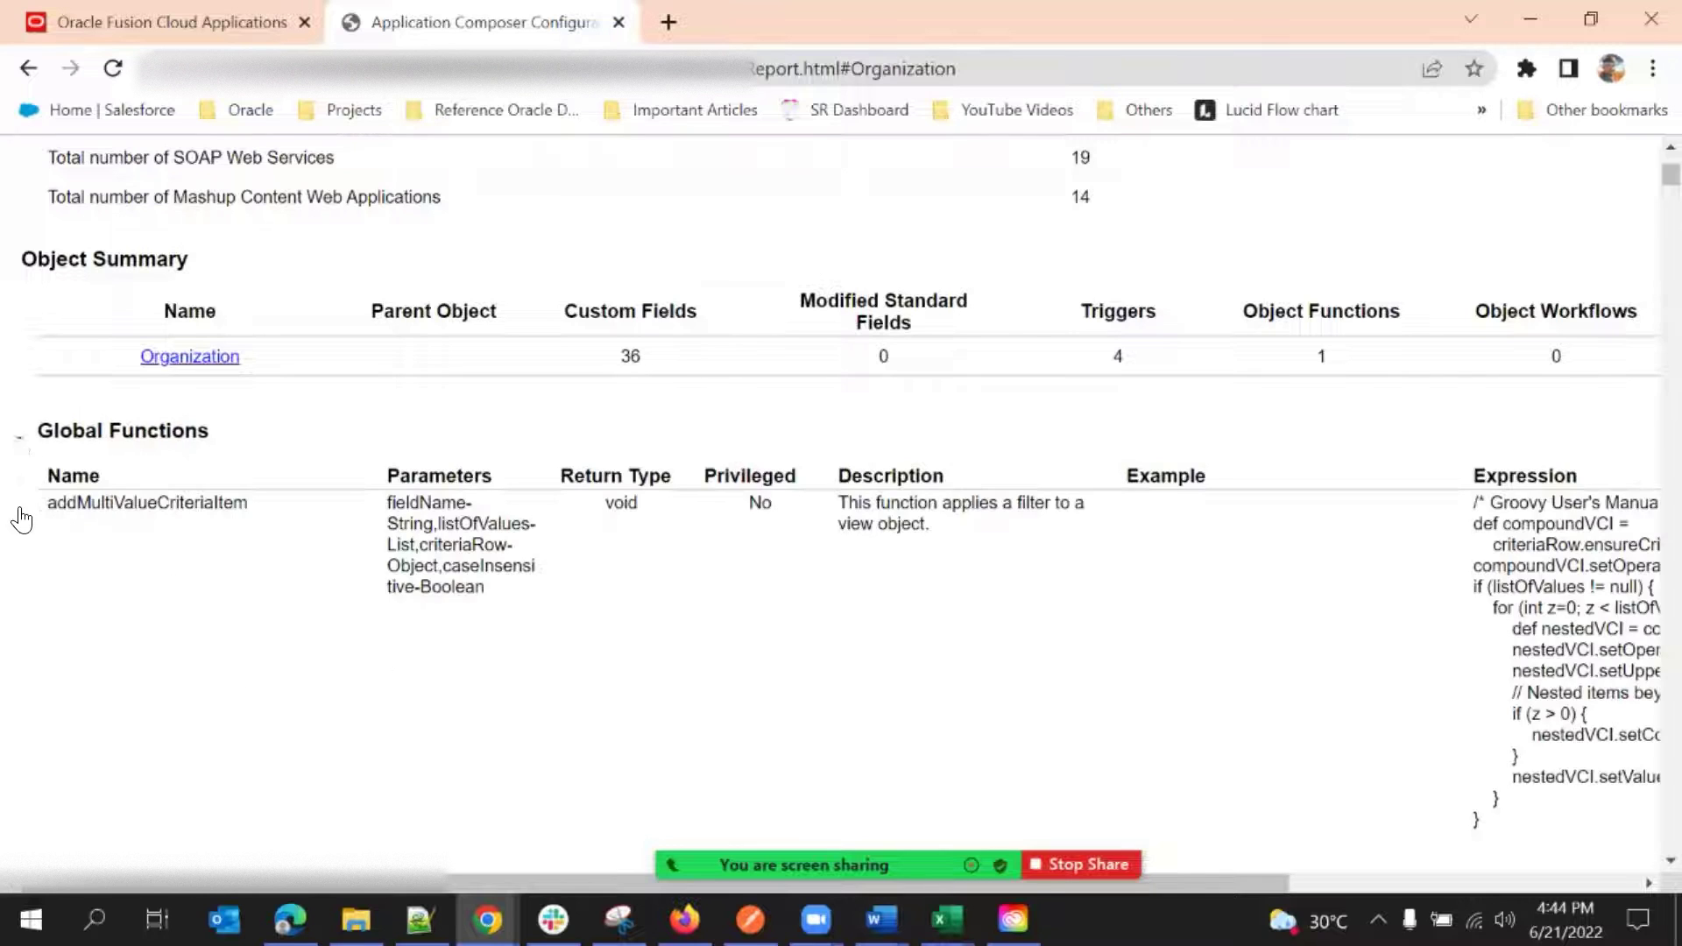
Step: Review the relationships' source and target objects, names, cascade delete and cardinality, and collapse the section
{"action": "left_click", "coordinate": [26, 517]}
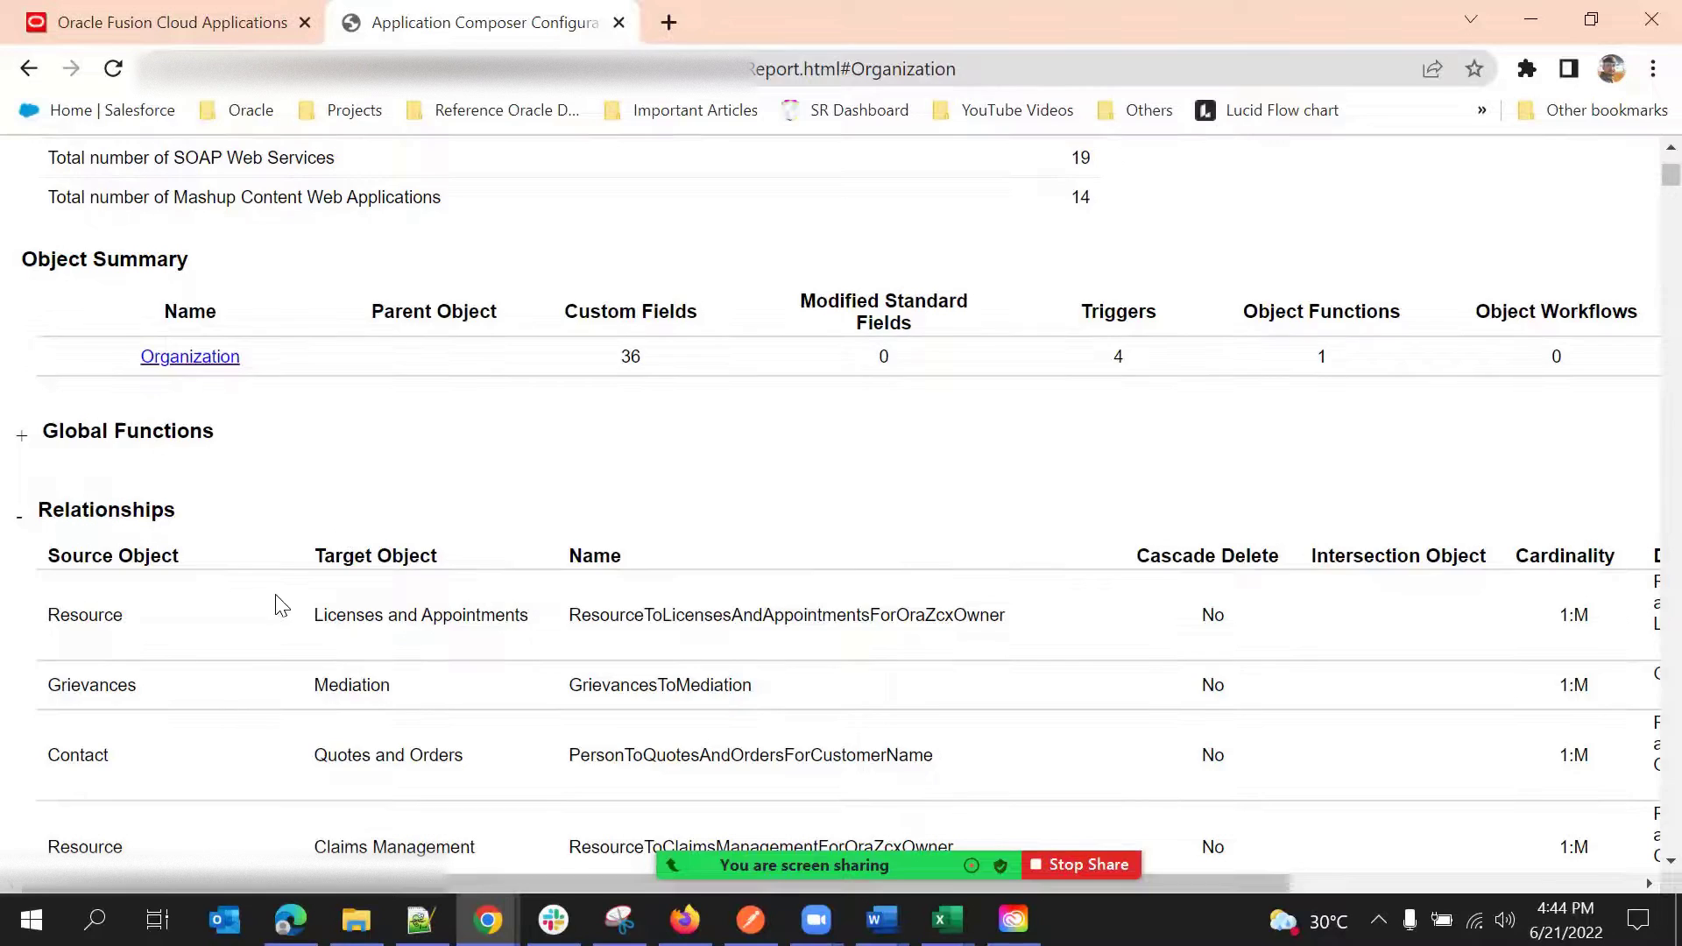
{"action": "scroll", "coordinate": [282, 605], "scroll_direction": "down", "scroll_amount": 10}
{"action": "scroll", "coordinate": [295, 571], "scroll_direction": "down", "scroll_amount": 10}
{"action": "scroll", "coordinate": [301, 589], "scroll_direction": "up", "scroll_amount": 12}
{"action": "scroll", "coordinate": [297, 613], "scroll_direction": "up", "scroll_amount": 10}
{"action": "scroll", "coordinate": [1121, 547], "scroll_direction": "down", "scroll_amount": 1}
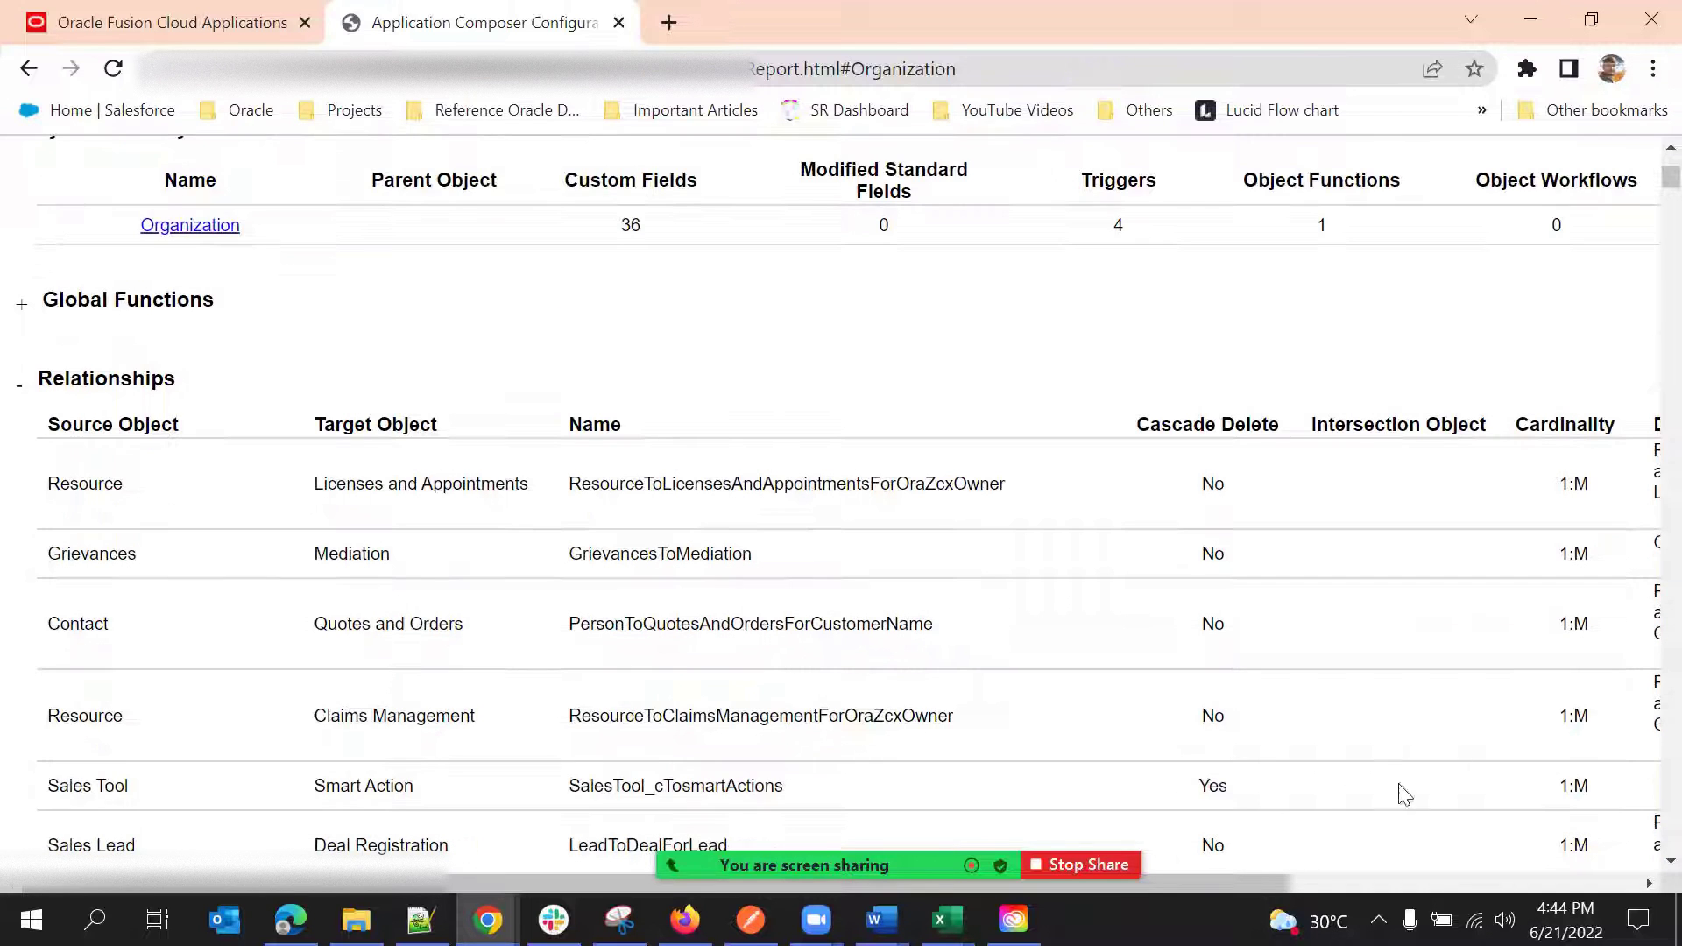
{"action": "left_click_drag", "start_coordinate": [1256, 873], "coordinate": [369, 464]}
{"action": "left_click", "coordinate": [132, 386]}
Step: Examine the names and URLs of the REST web services, and collapse the list again
{"action": "left_click", "coordinate": [38, 446]}
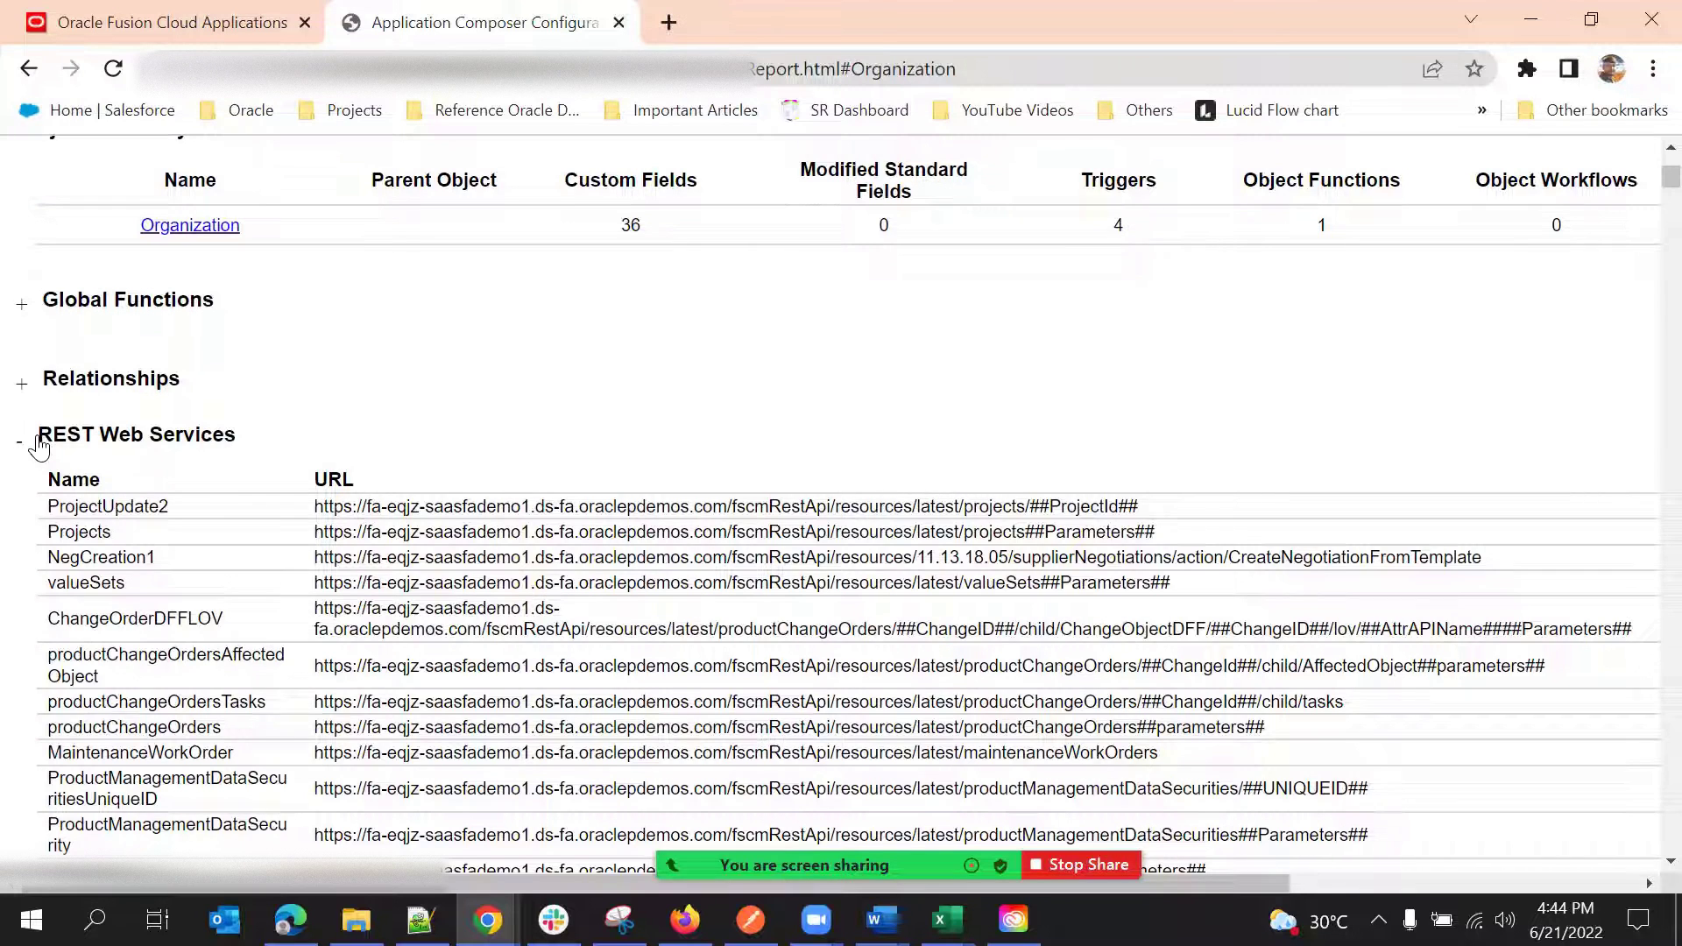
{"action": "left_click", "coordinate": [39, 443]}
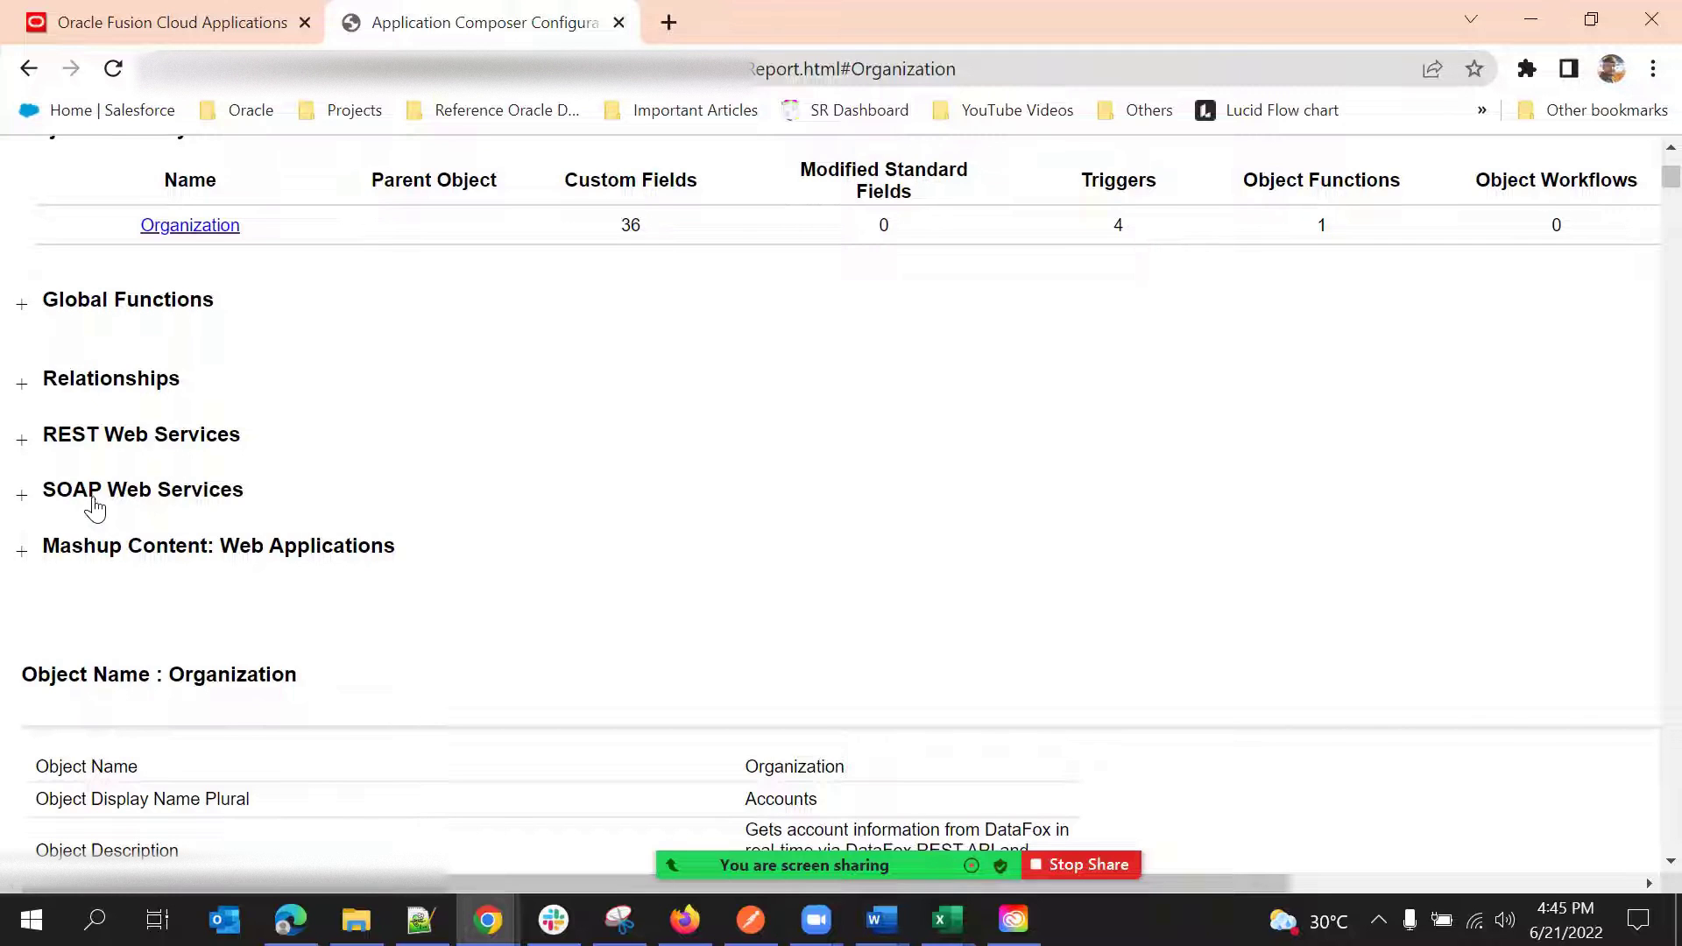
Step: Look over the remaining report sections and the Organization object's details, ending at the Configuration Summary
{"action": "scroll", "coordinate": [112, 495], "scroll_direction": "down", "scroll_amount": 1}
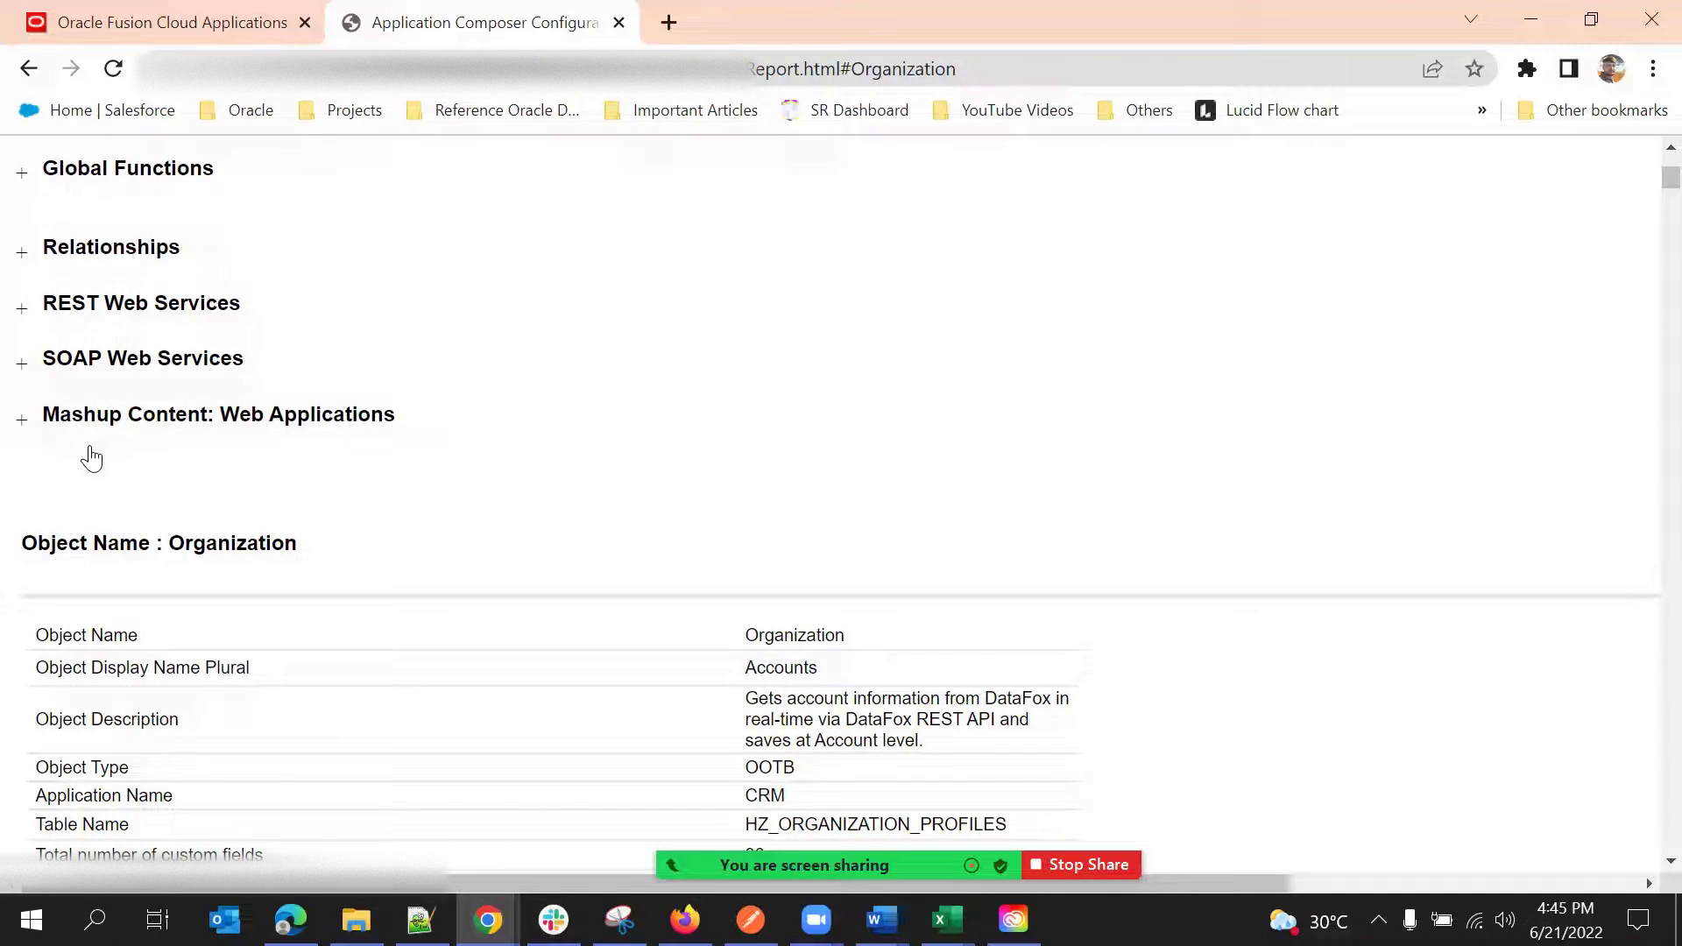
{"action": "scroll", "coordinate": [122, 468], "scroll_direction": "down", "scroll_amount": 3}
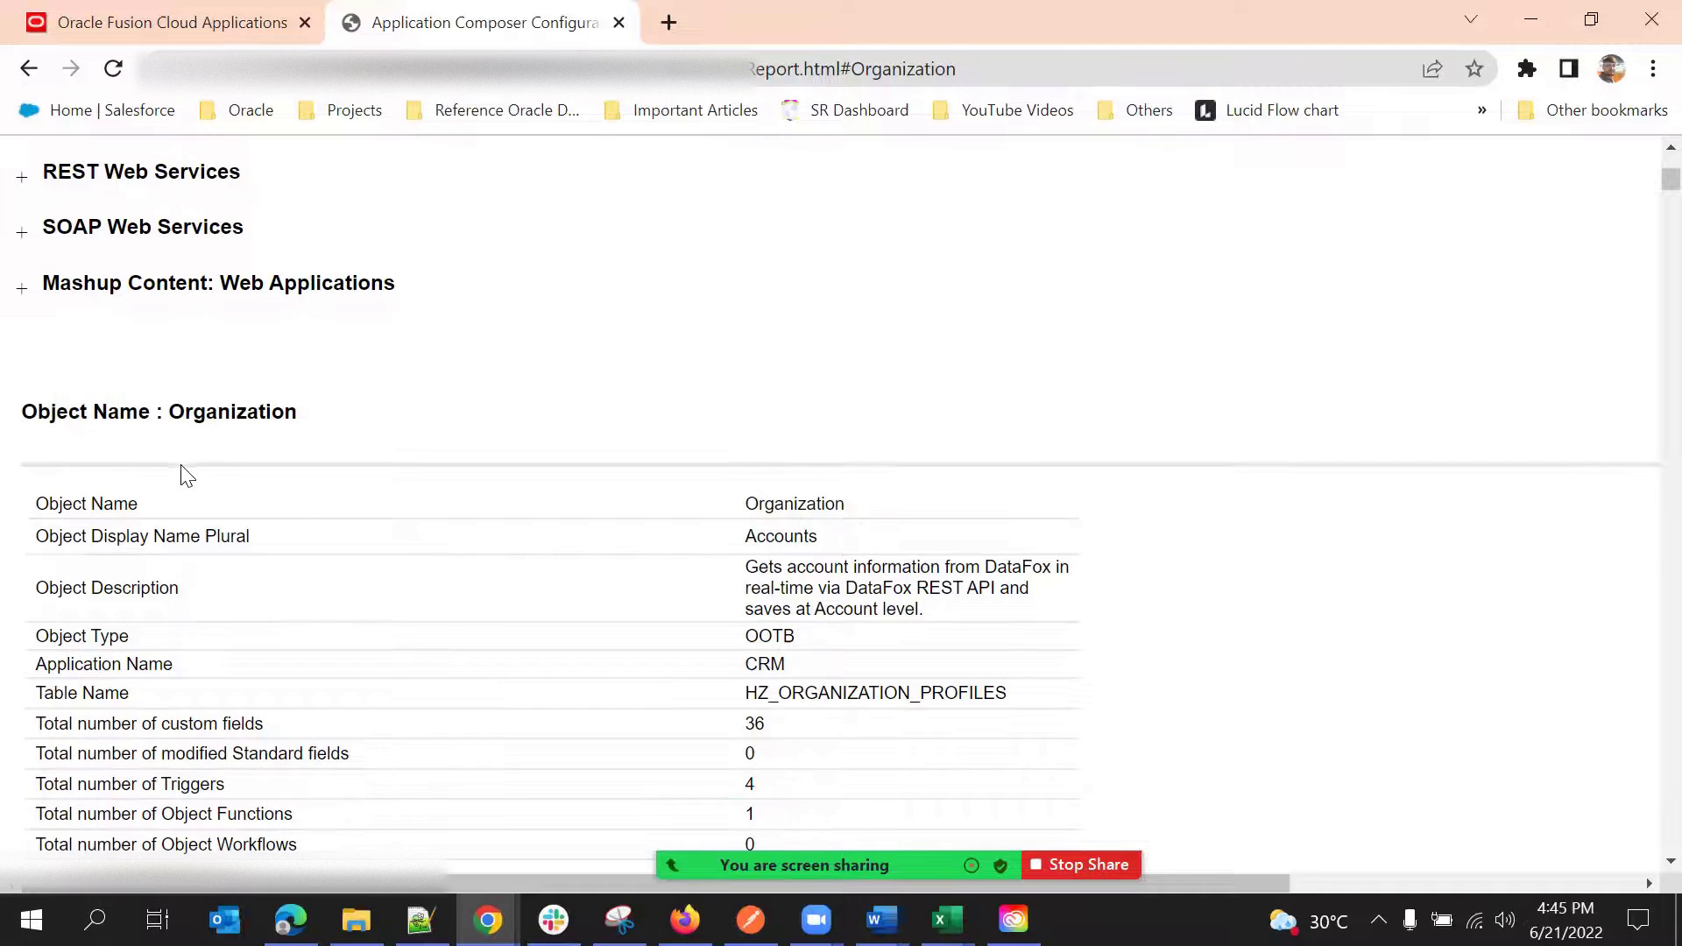
{"action": "scroll", "coordinate": [185, 486], "scroll_direction": "down", "scroll_amount": 10}
{"action": "scroll", "coordinate": [185, 501], "scroll_direction": "down", "scroll_amount": 1}
{"action": "scroll", "coordinate": [184, 492], "scroll_direction": "up", "scroll_amount": 10}
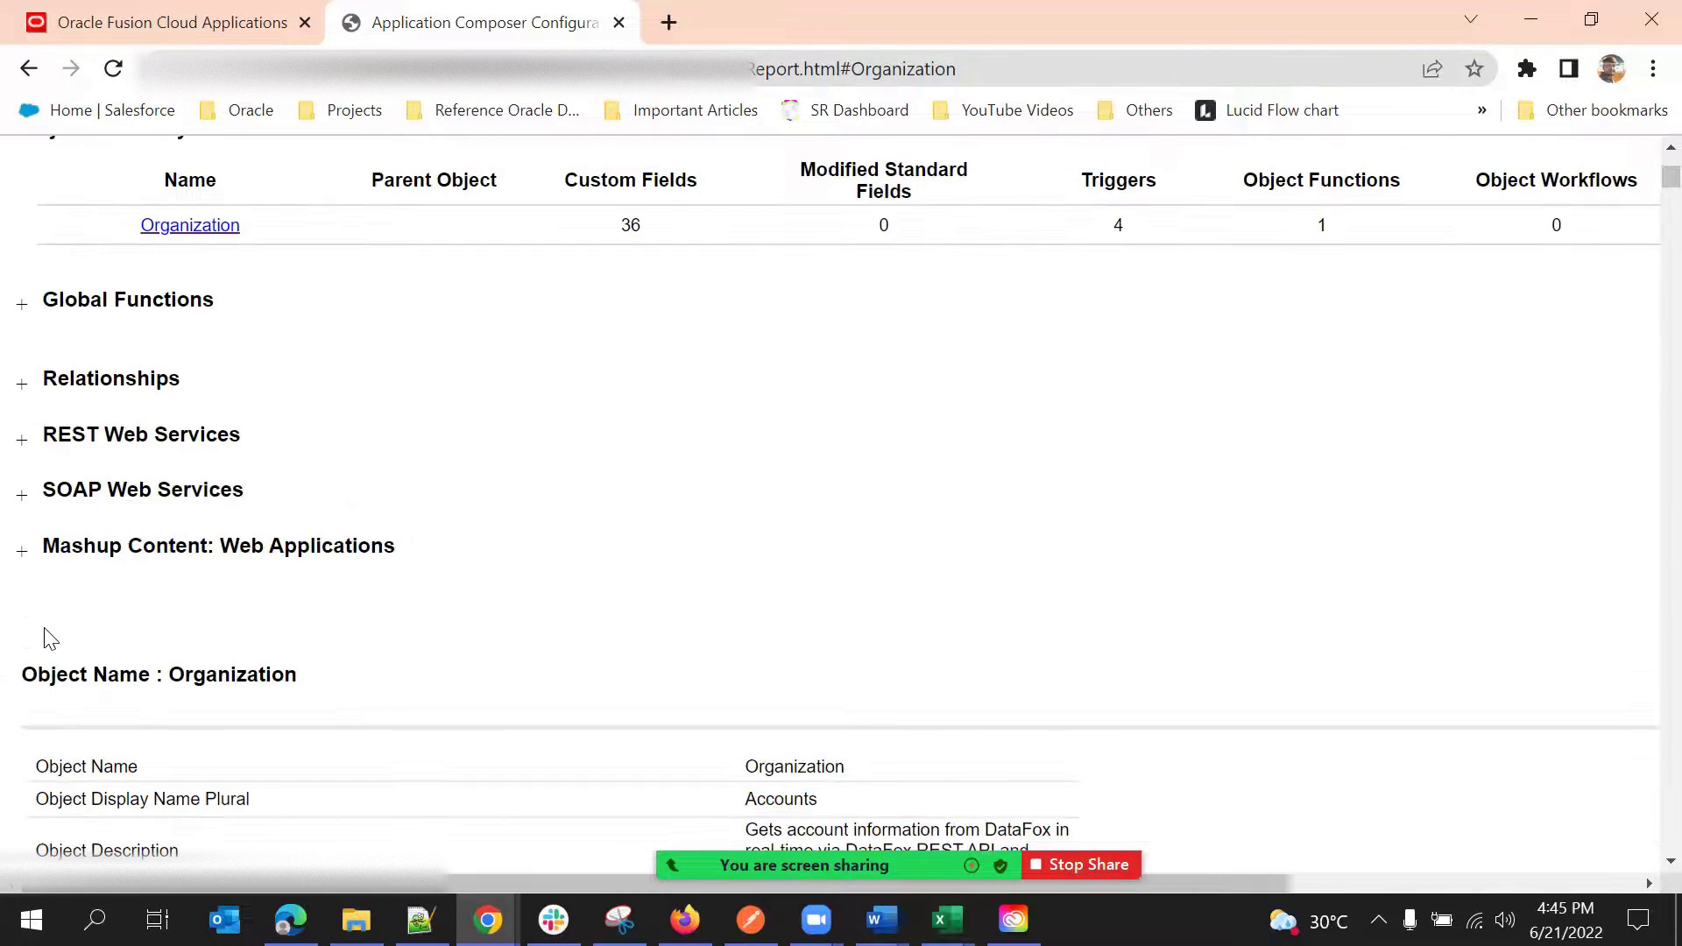
{"action": "scroll", "coordinate": [79, 622], "scroll_direction": "down", "scroll_amount": 1}
{"action": "scroll", "coordinate": [385, 543], "scroll_direction": "down", "scroll_amount": 10}
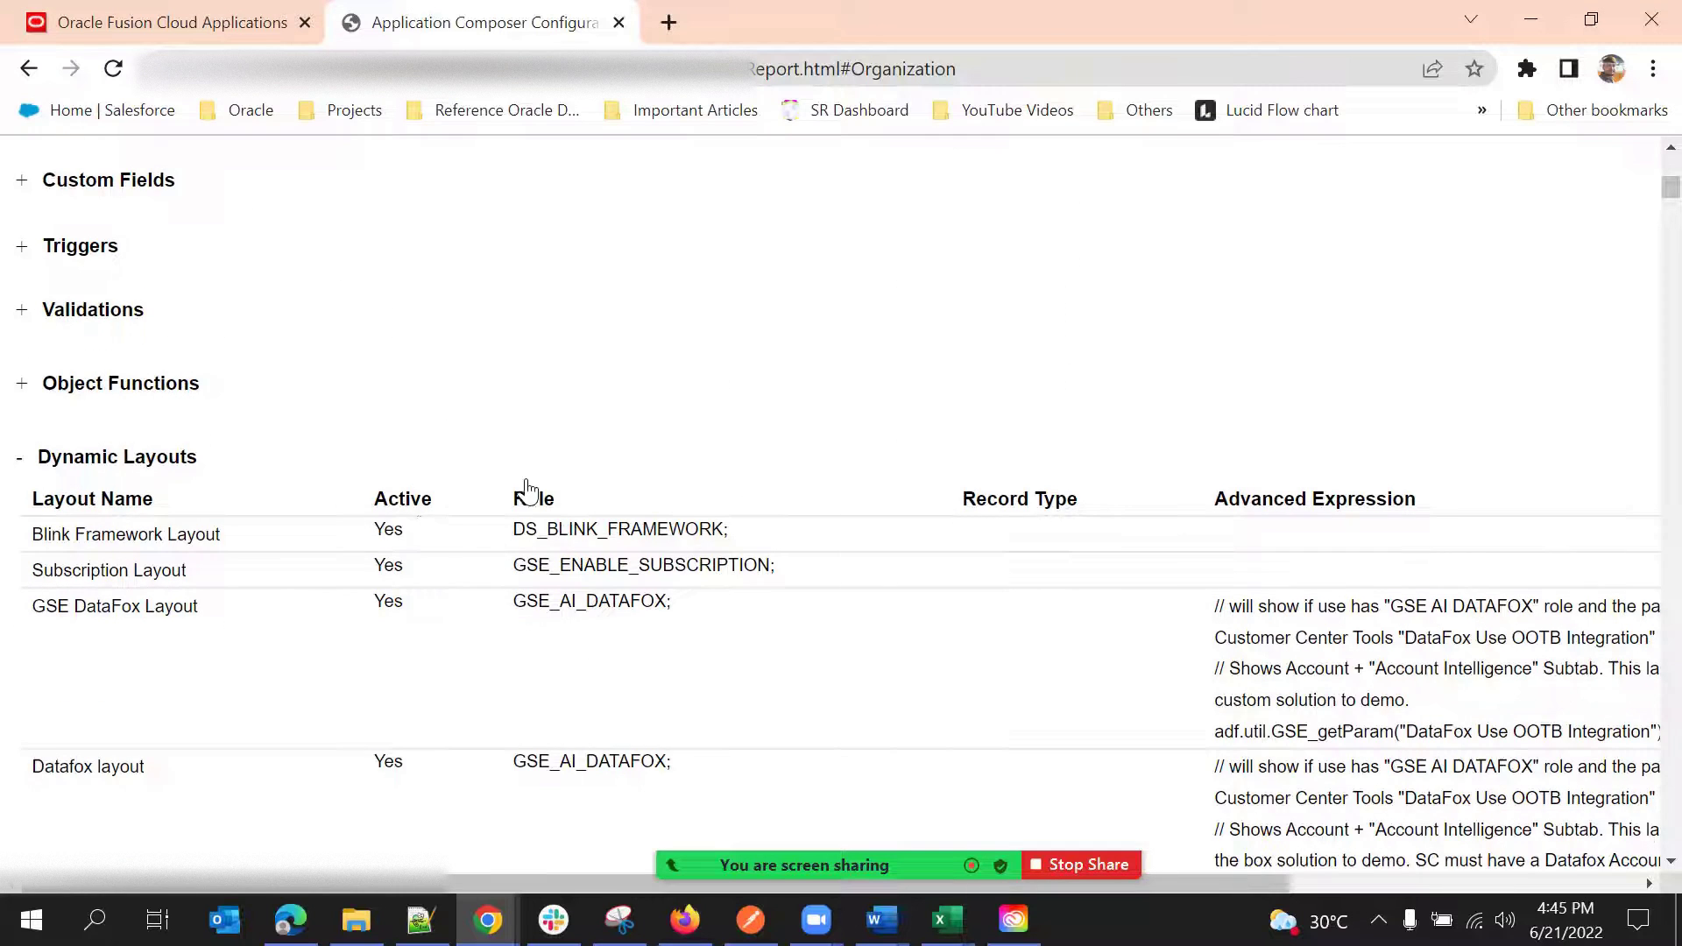
{"action": "scroll", "coordinate": [525, 487], "scroll_direction": "up", "scroll_amount": 15}
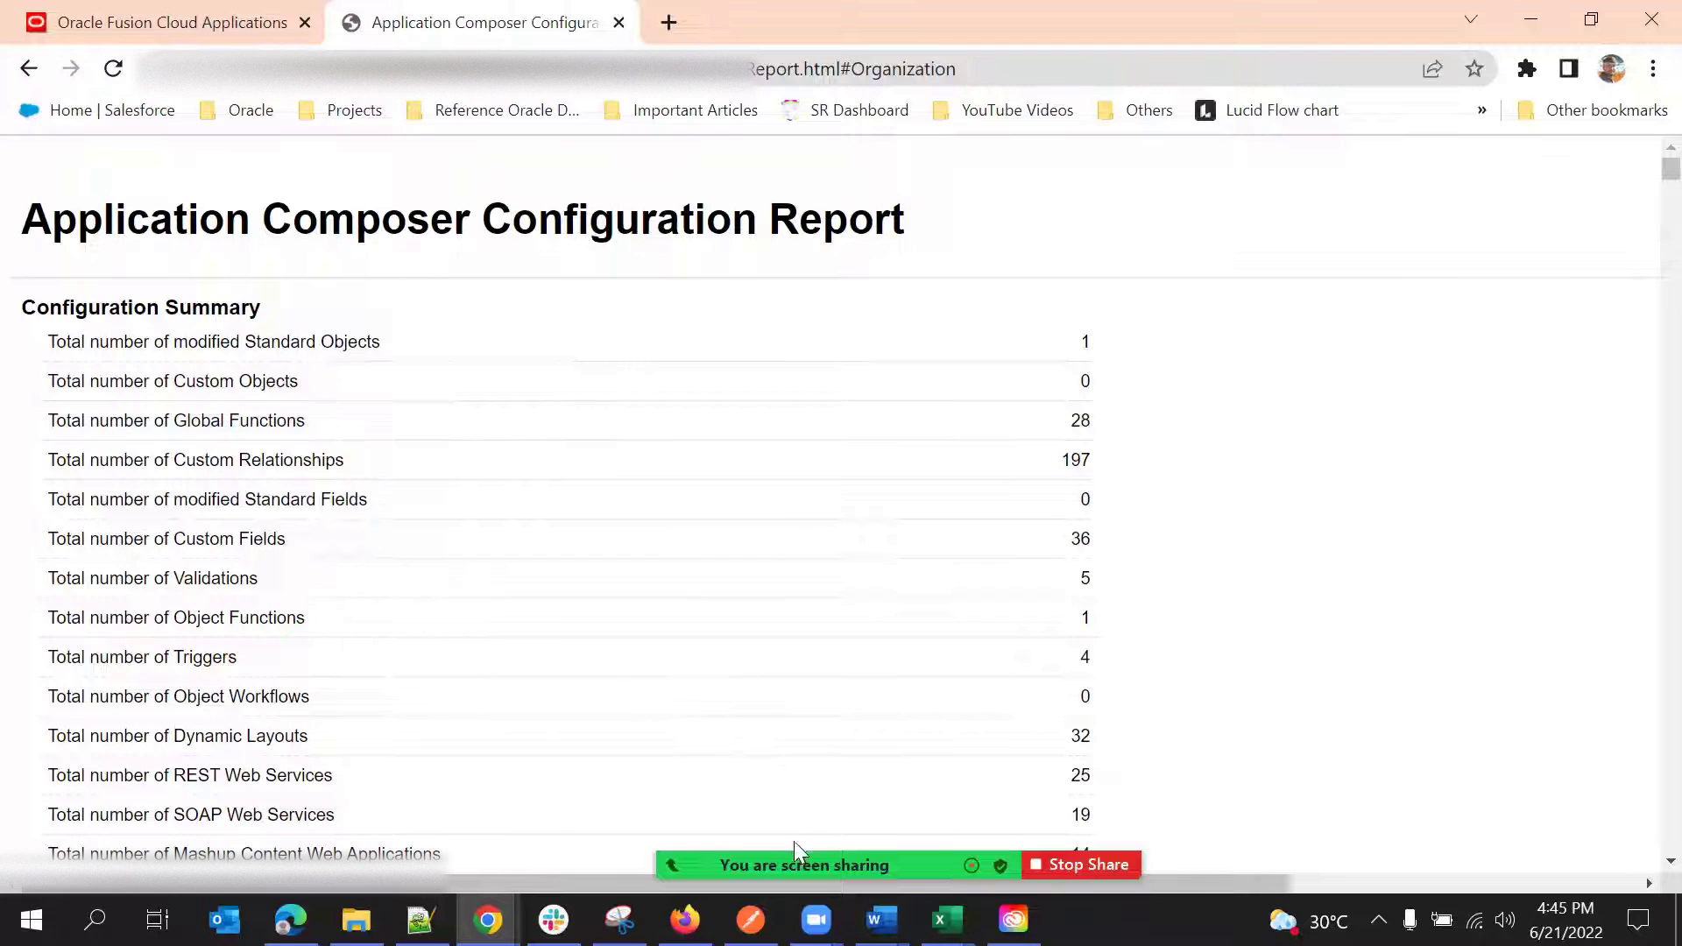
{"action": "mouse_move", "coordinate": [788, 864]}
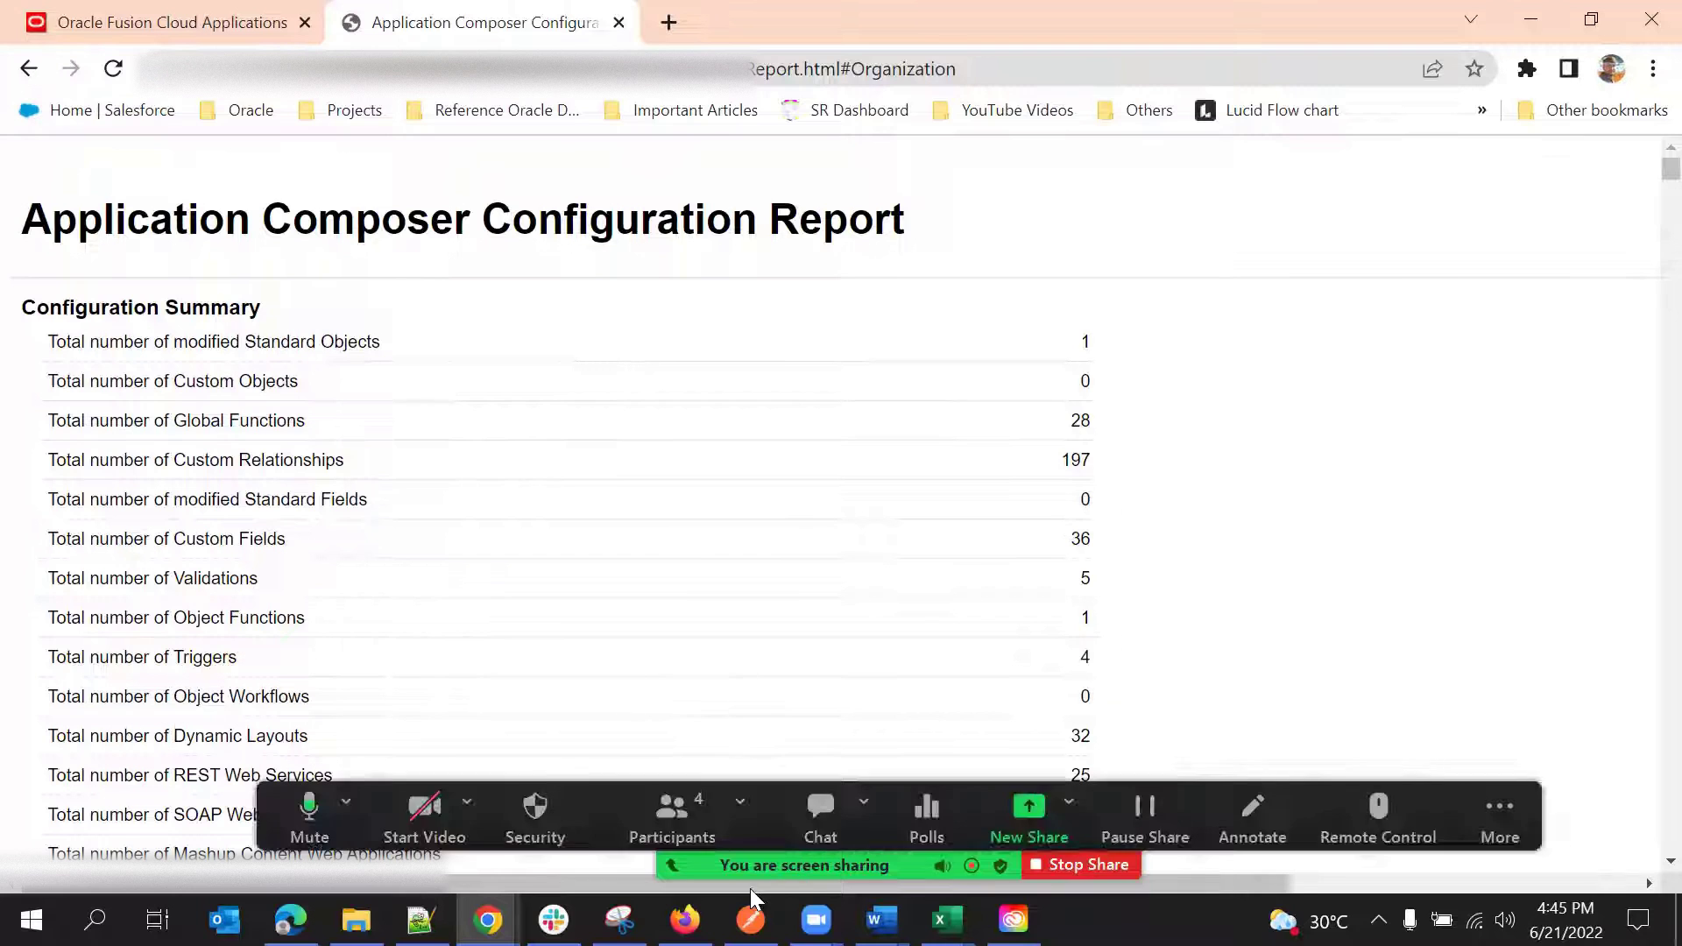
{"action": "left_click", "coordinate": [1500, 816]}
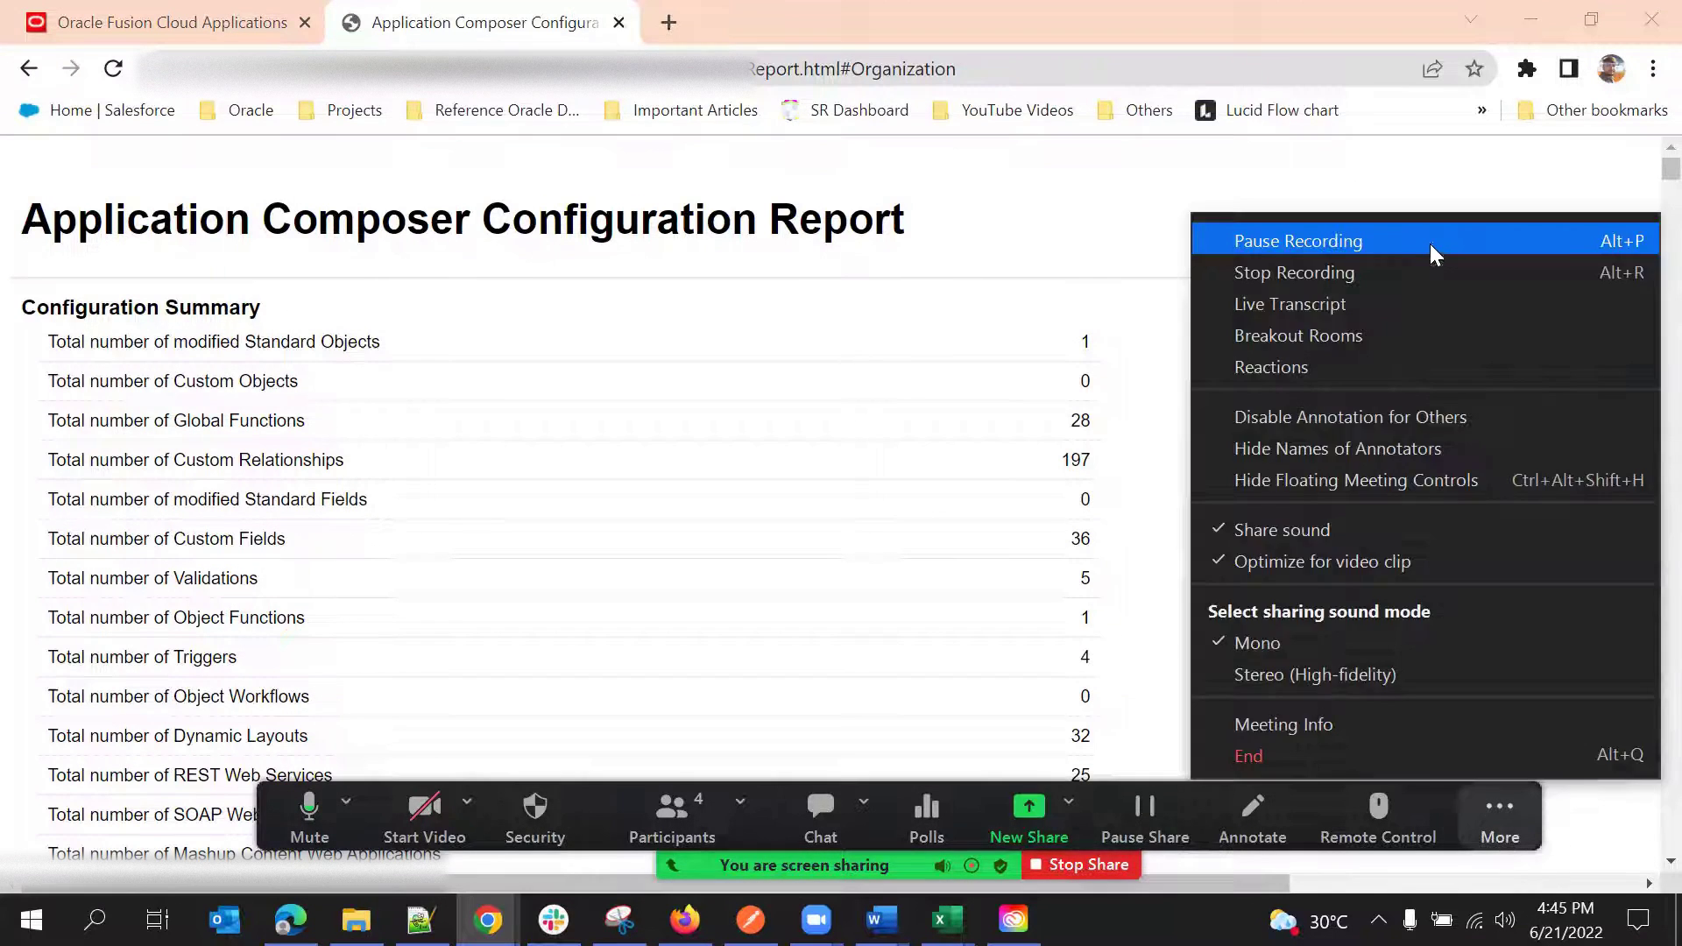
{"action": "left_click", "coordinate": [1430, 244]}
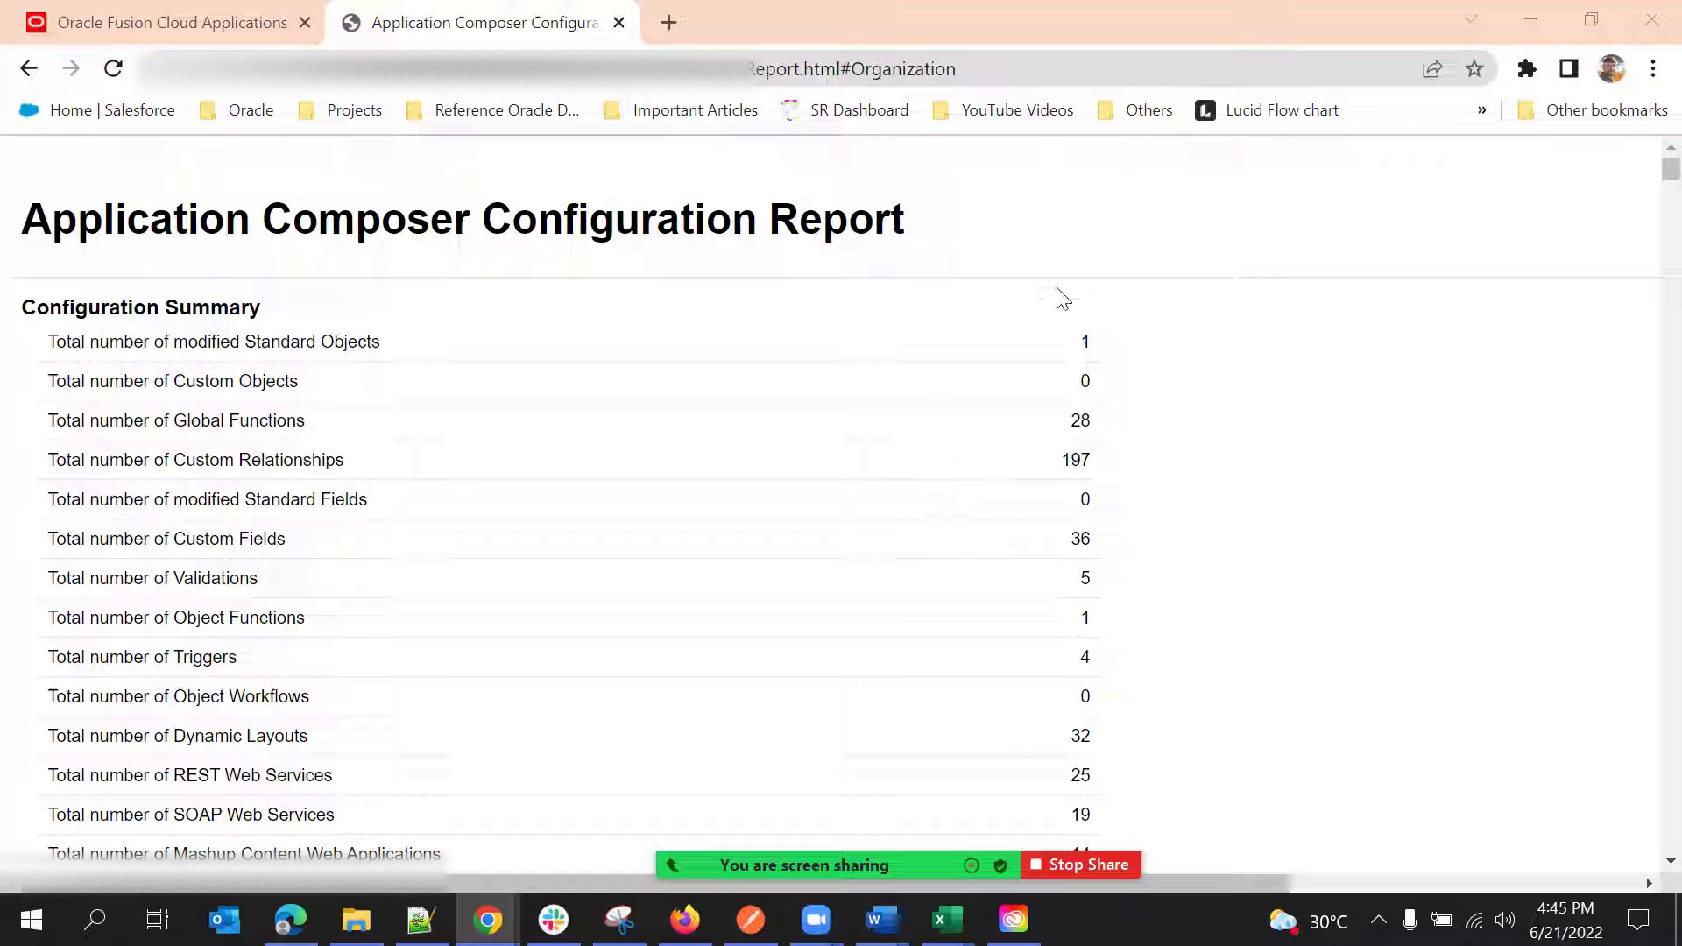
{"action": "mouse_move", "coordinate": [953, 863]}
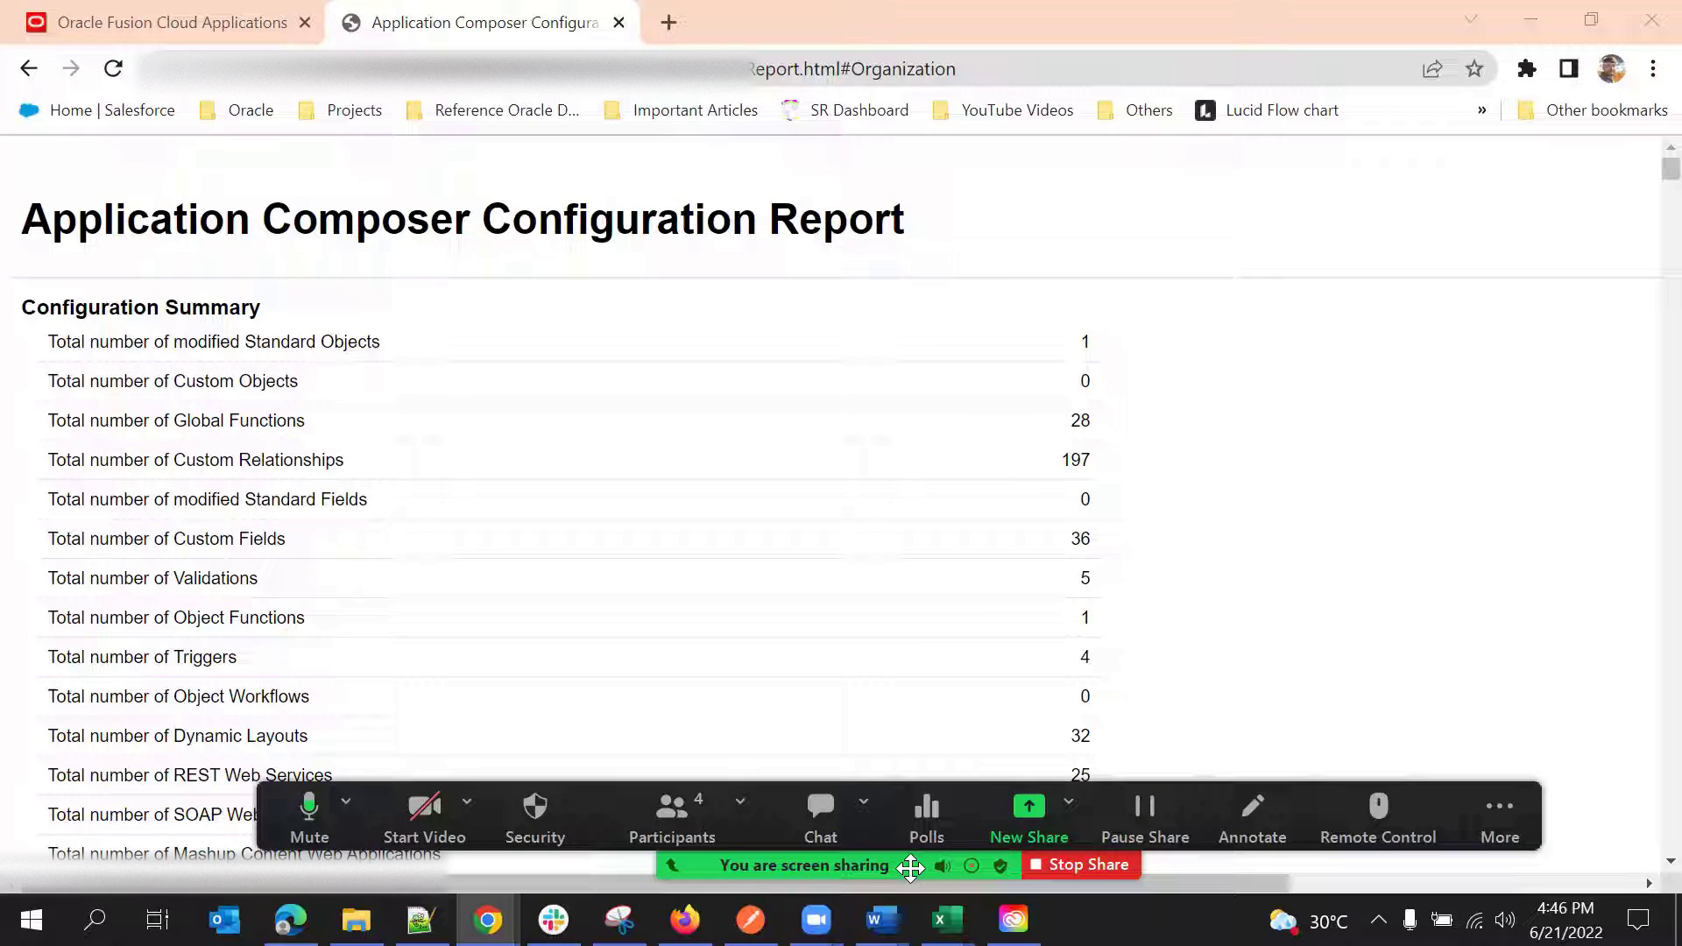